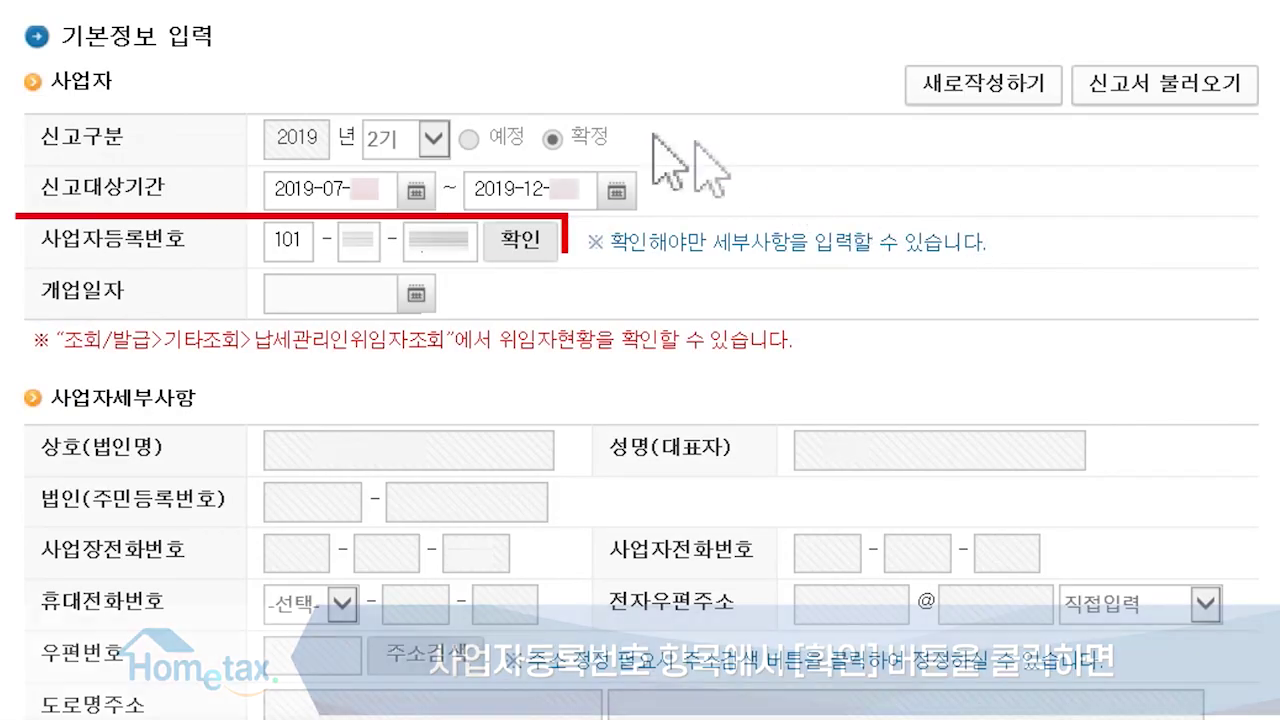
Step: Verify the business registration number, save the basic information, and review the input-form selection list
left_click(516, 231)
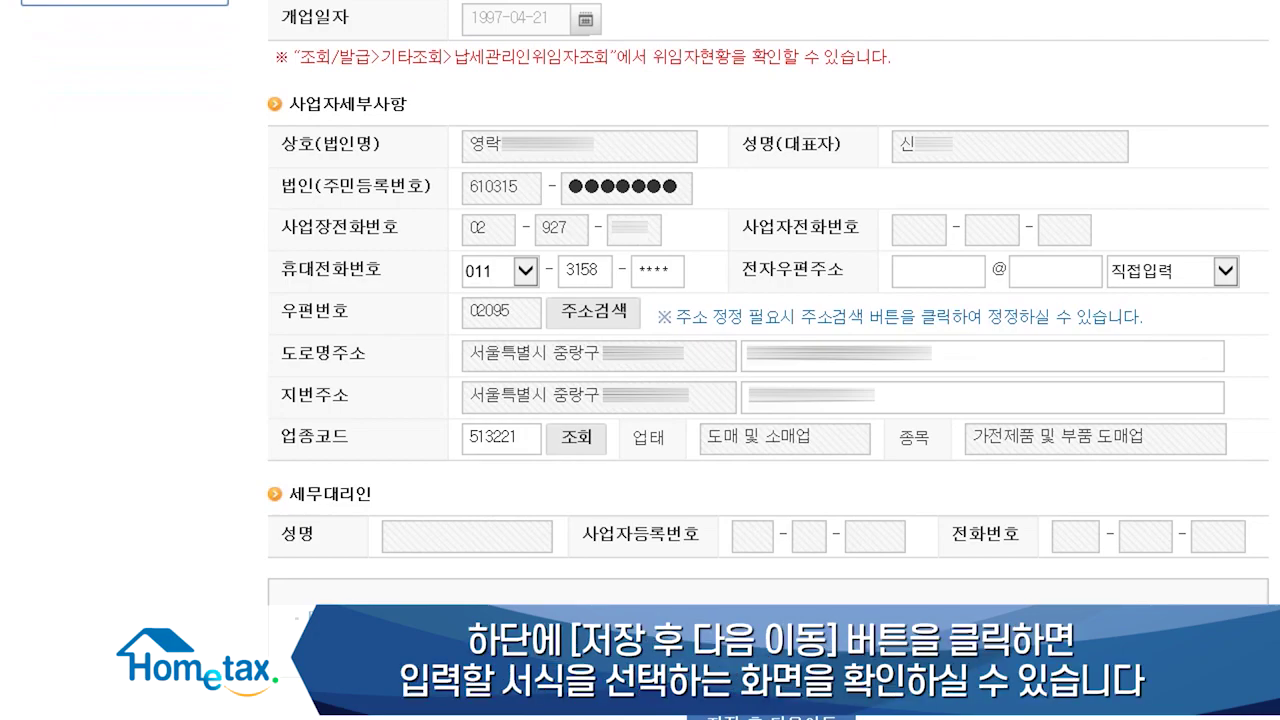
scroll(768, 360, "down", 2)
left_click(806, 571)
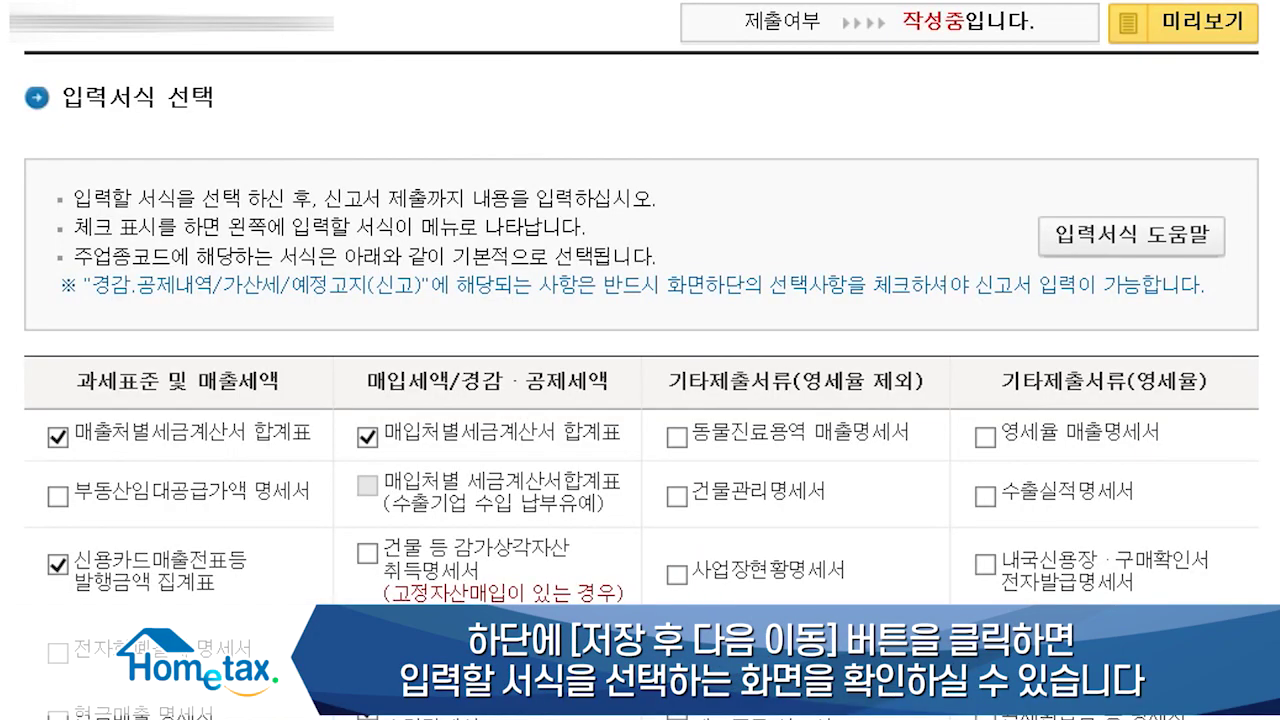
scroll(640, 360, "down", 7)
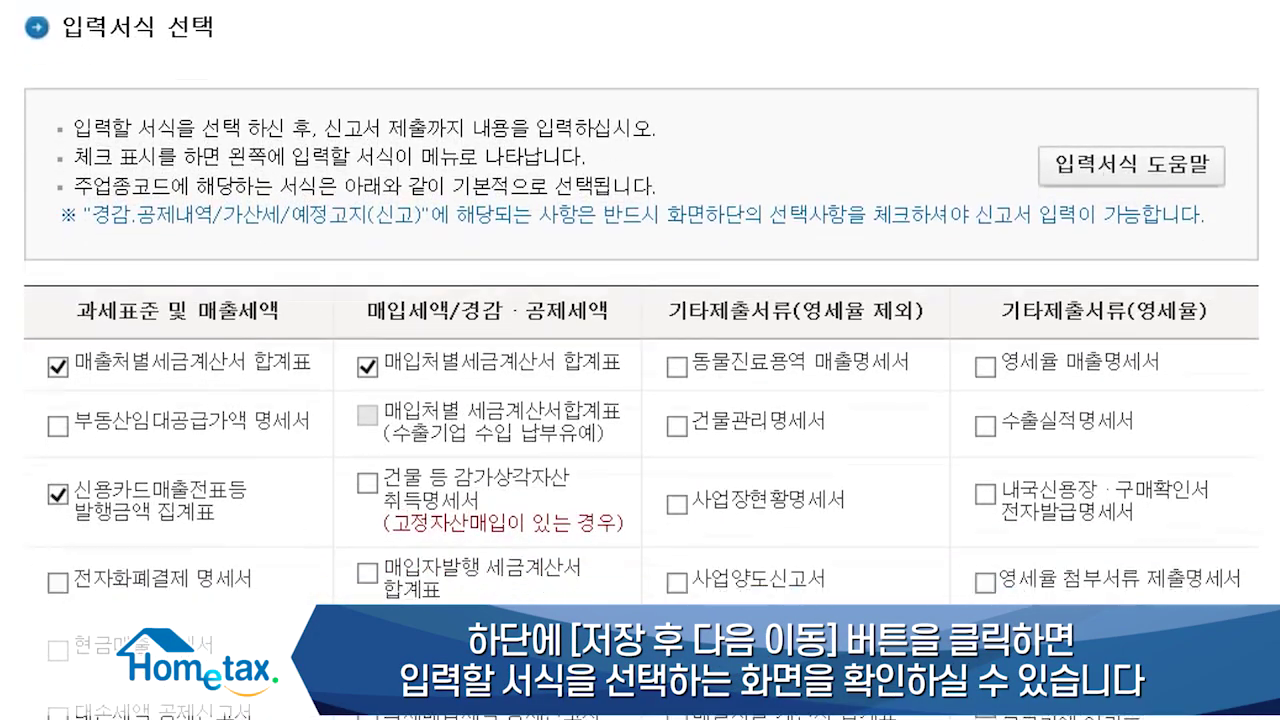
scroll(640, 360, "down", 9)
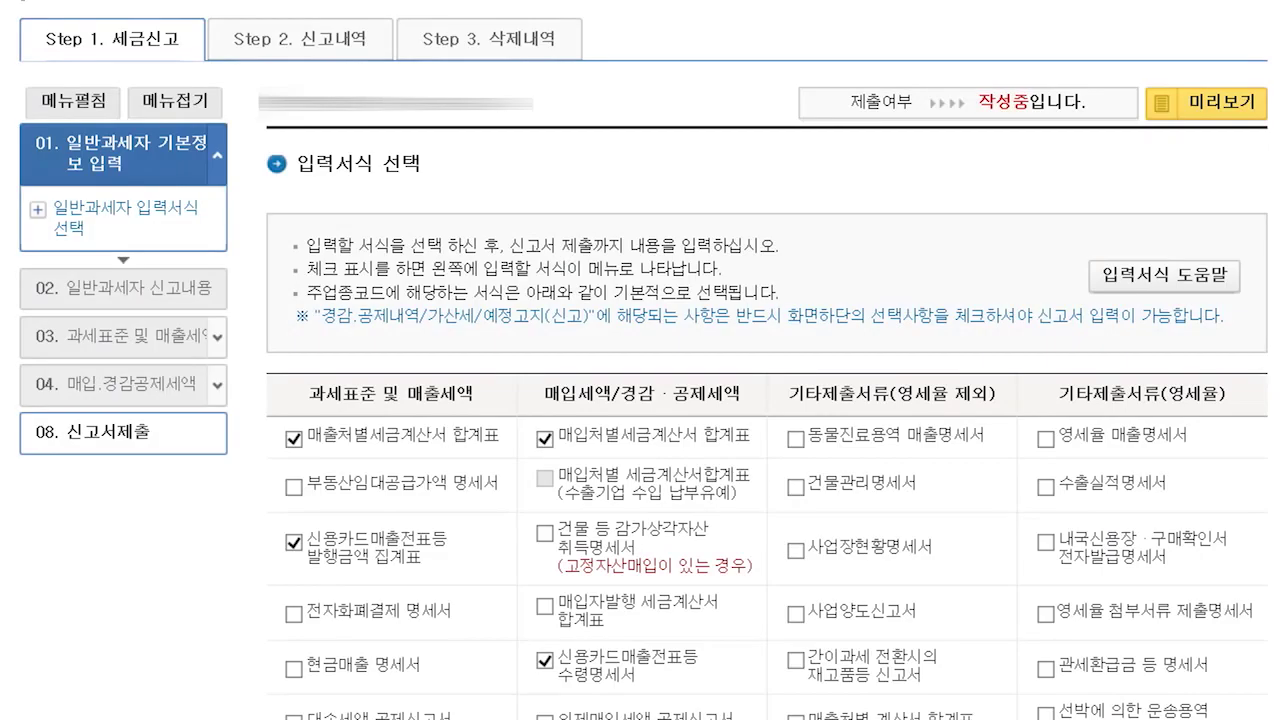
scroll(640, 360, "down", 3)
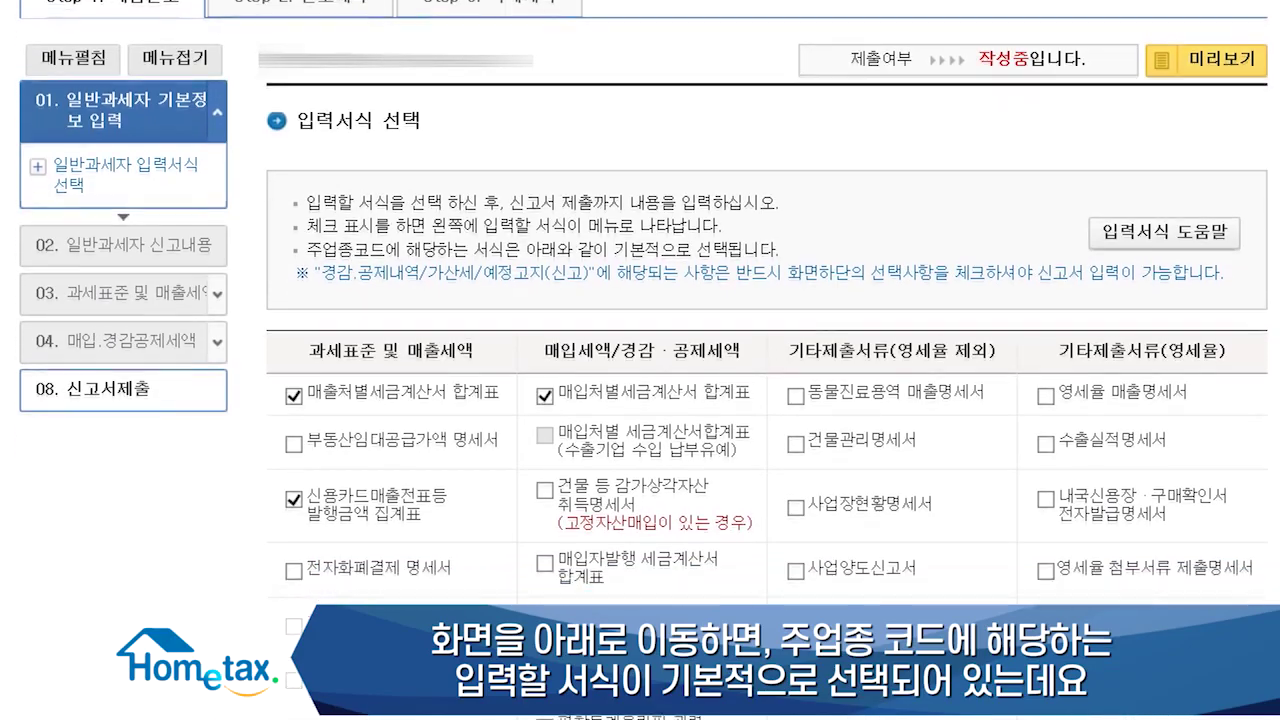
scroll(640, 360, "down", 10)
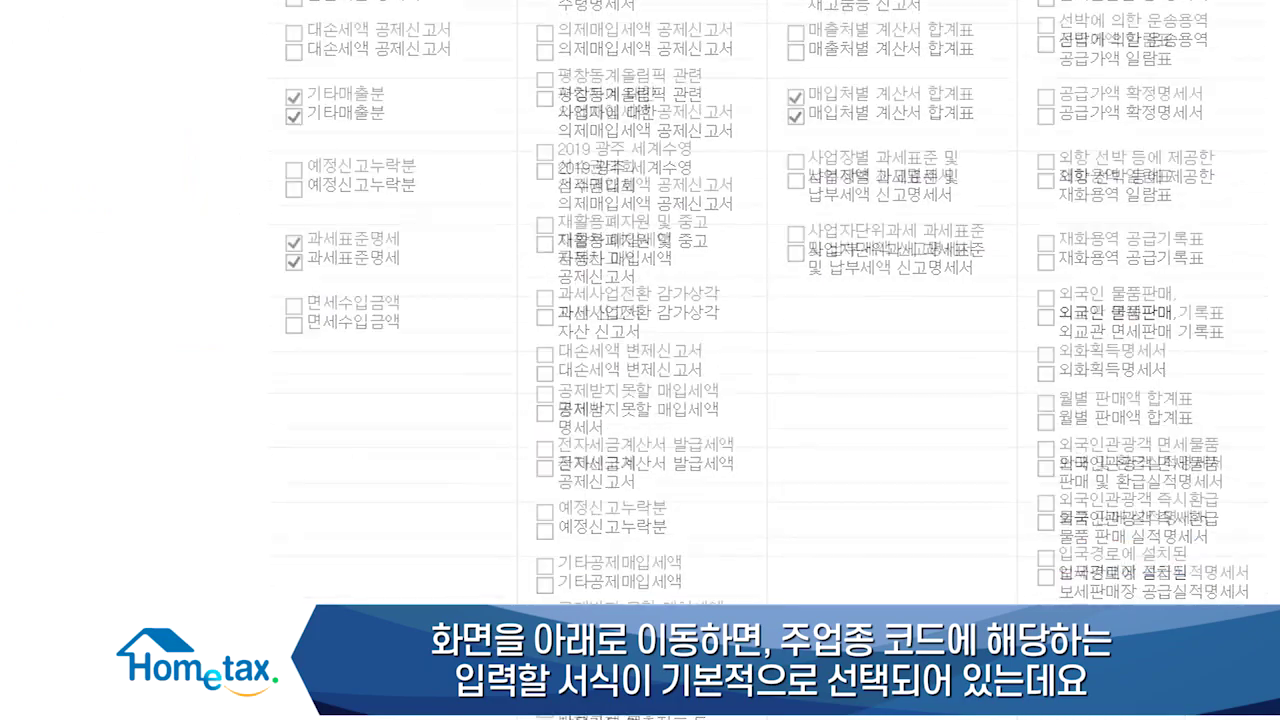
scroll(640, 360, "down", 8)
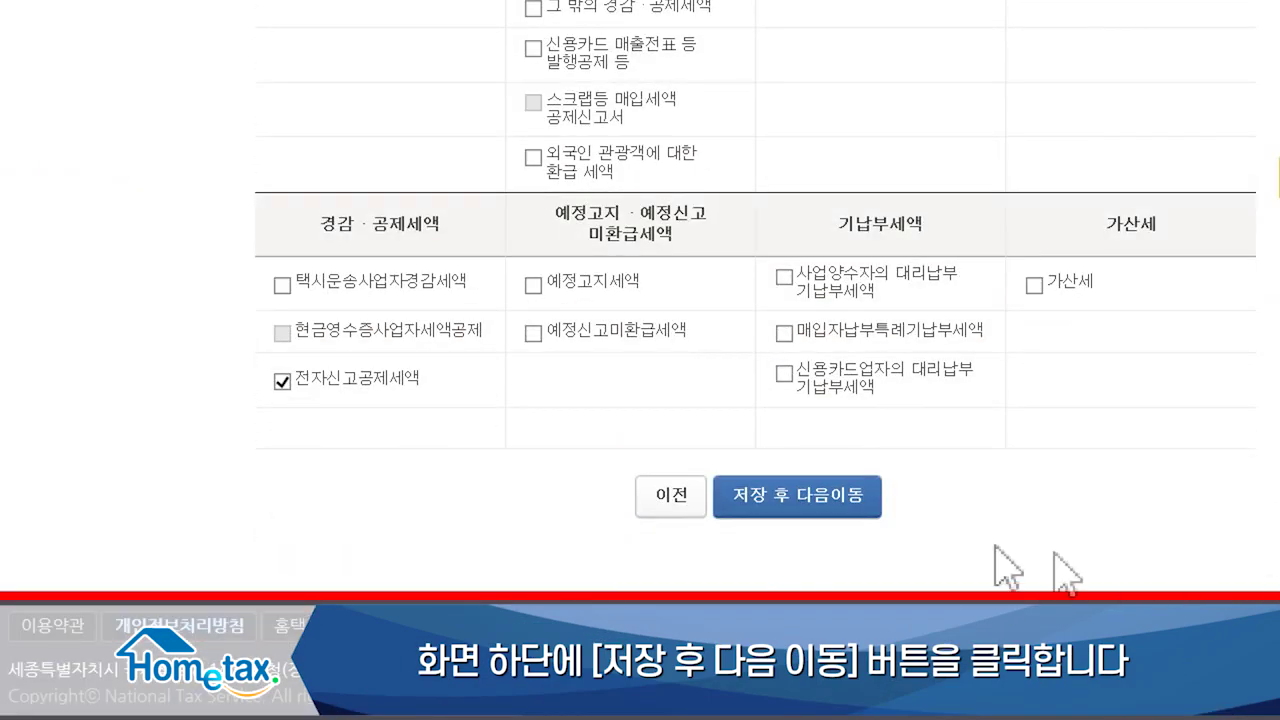
Step: Save the chosen input forms and confirm to reach the 과세표준 및 매출세액 page
left_click(752, 492)
left_click(659, 281)
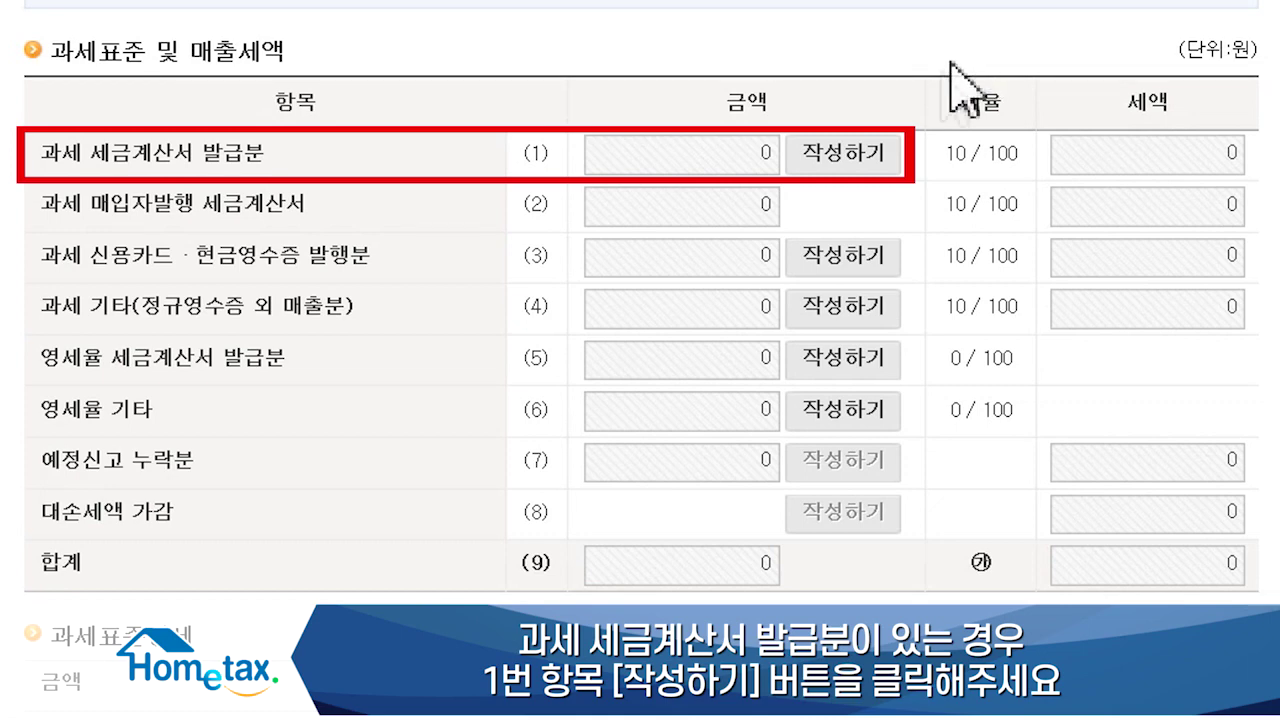
Step: Open the issued tax invoice entry and look up the buyer by business registration number
left_click(889, 160)
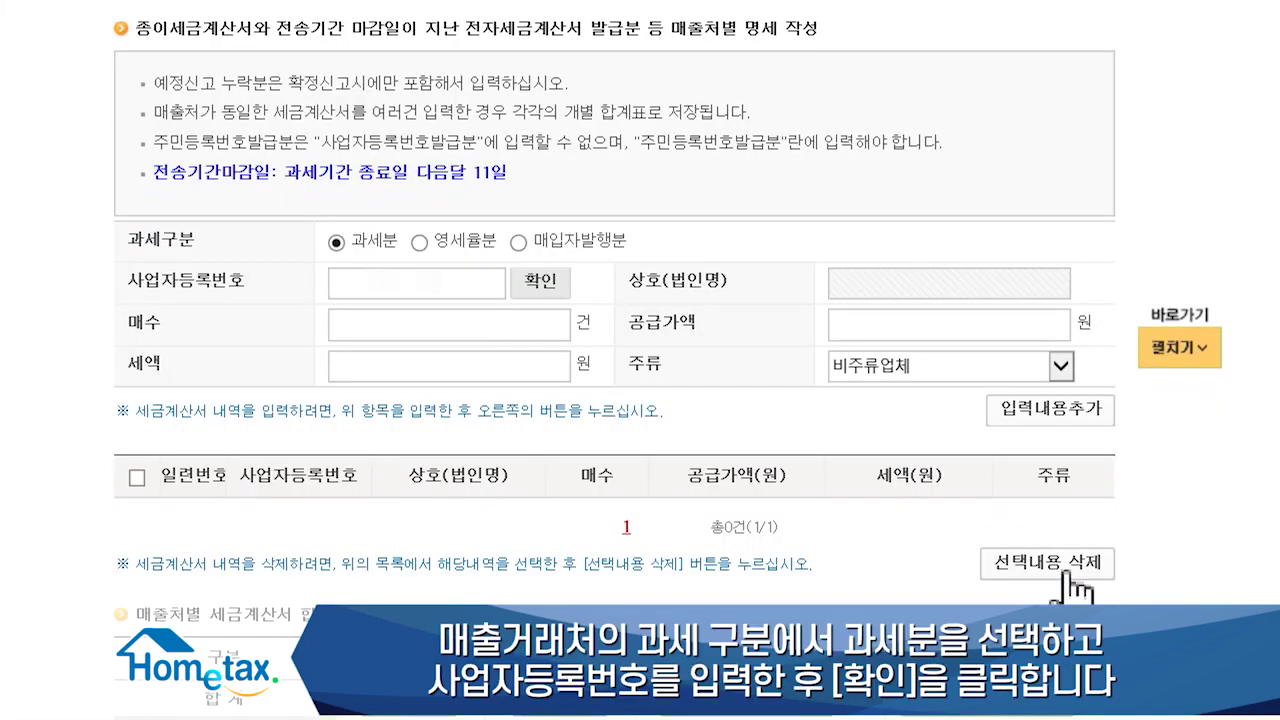
left_click(387, 354)
type("1262")
left_click(543, 284)
Step: Add a buyer line of 5 invoices with 100,000 supply value and 10,000 tax
left_click(562, 333)
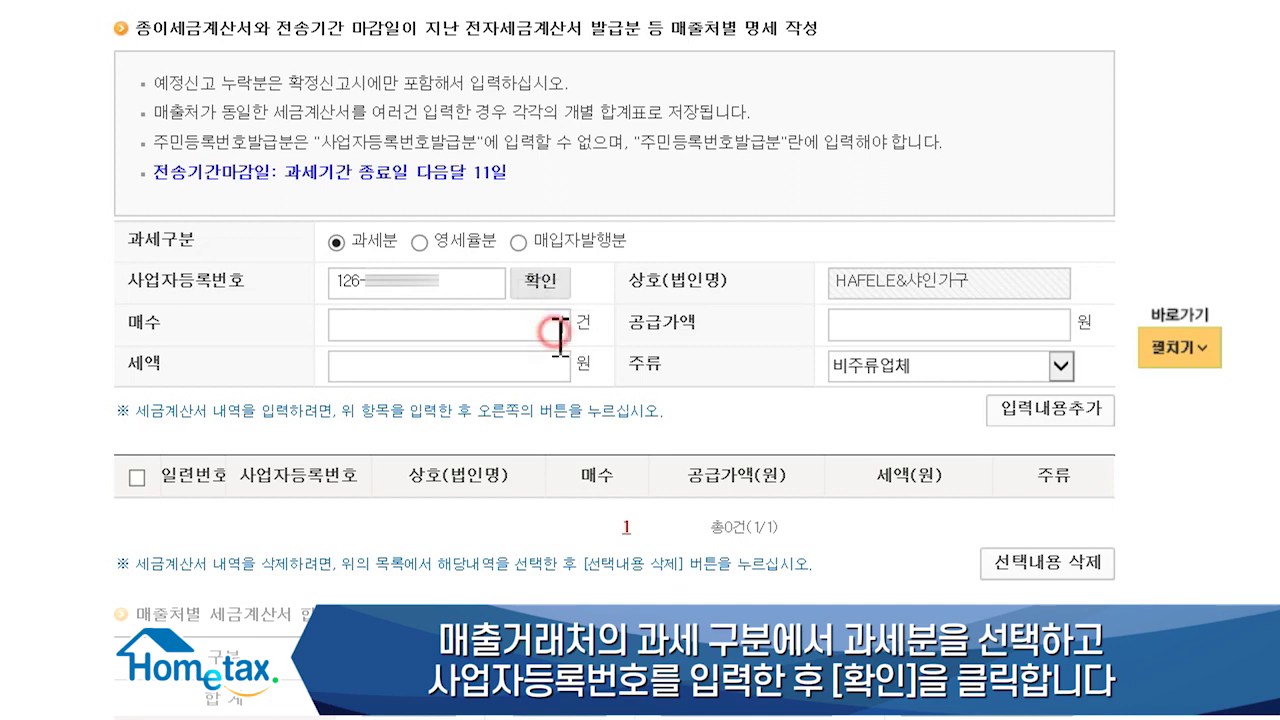
type("5")
left_click(983, 337)
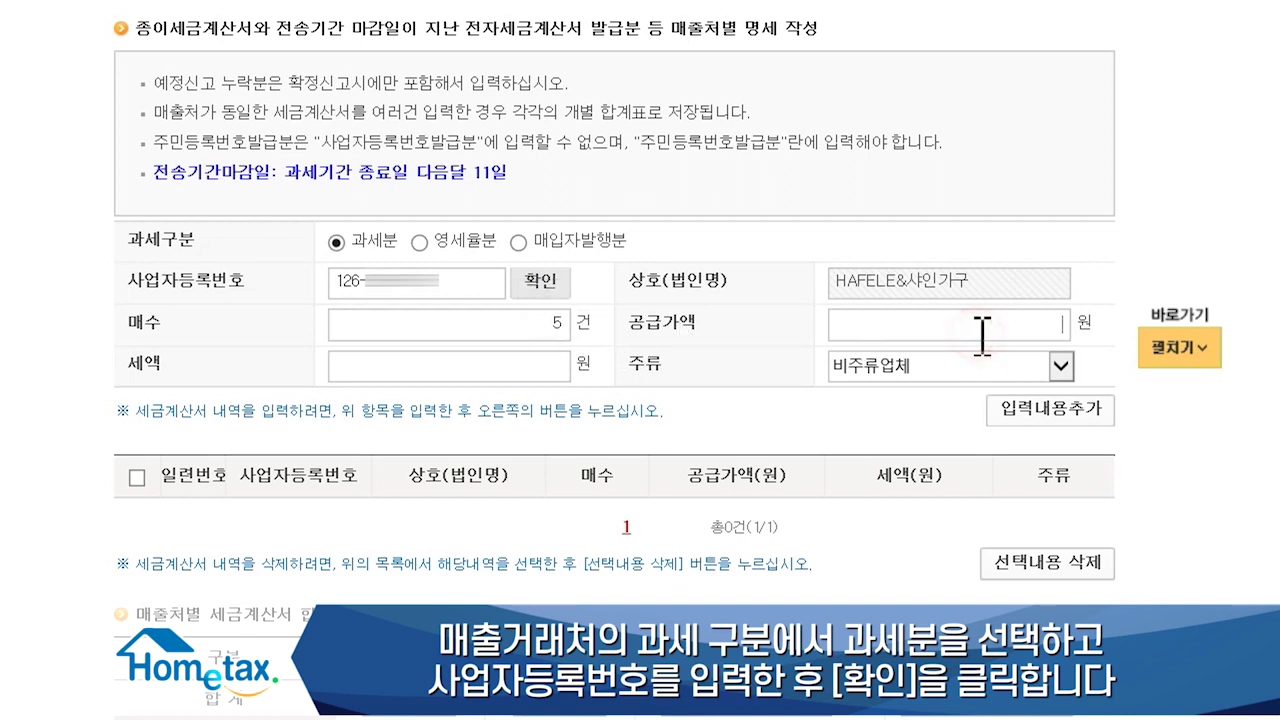
type("100000")
key("Tab")
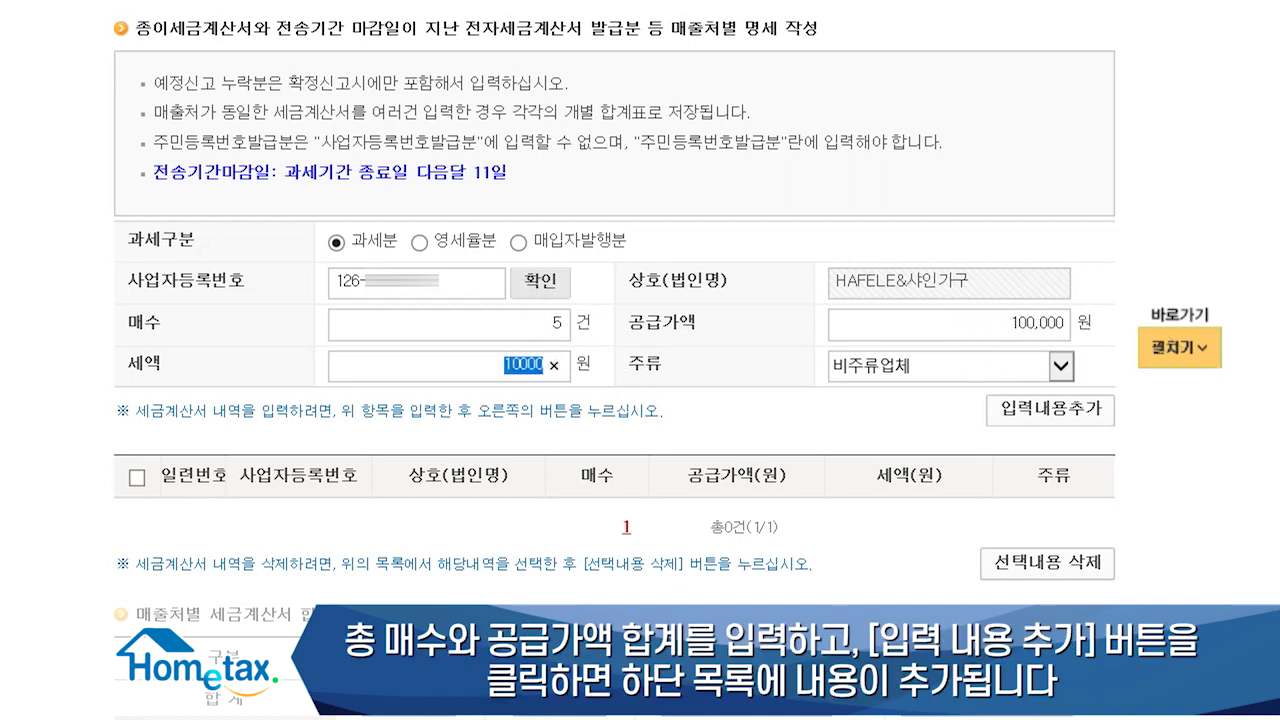
key("Tab")
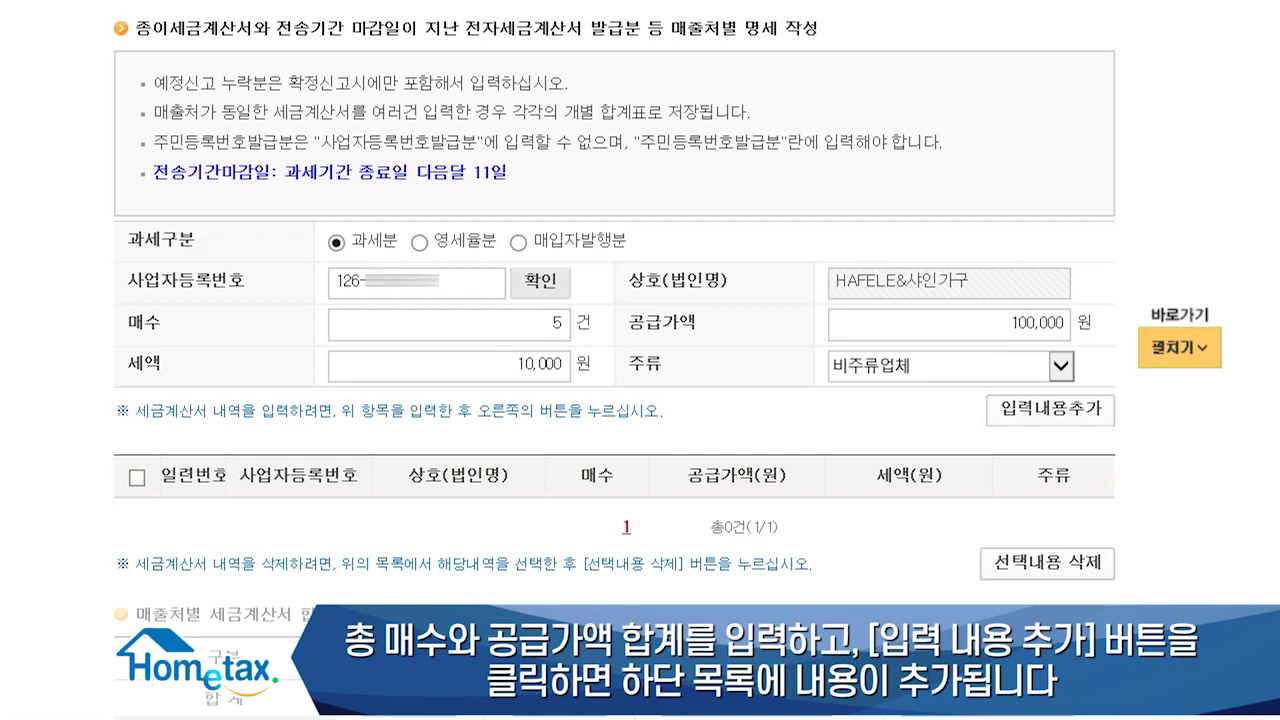
left_click(1050, 408)
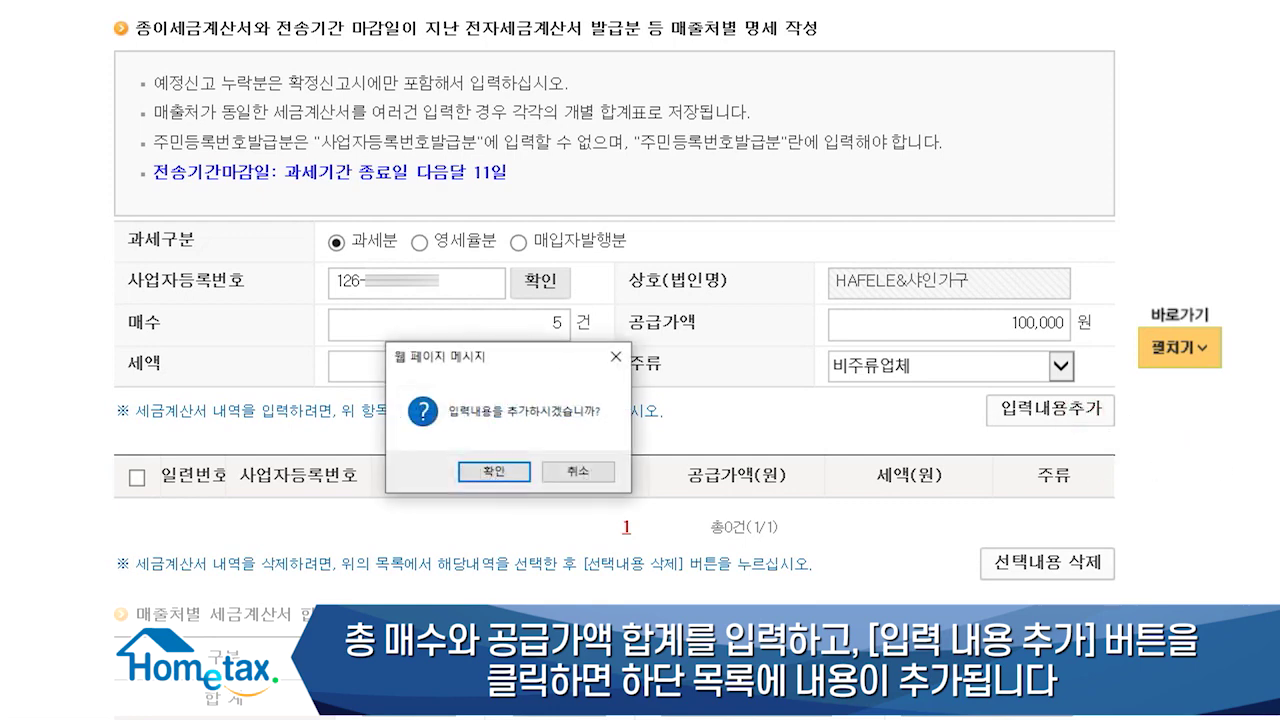
left_click(492, 471)
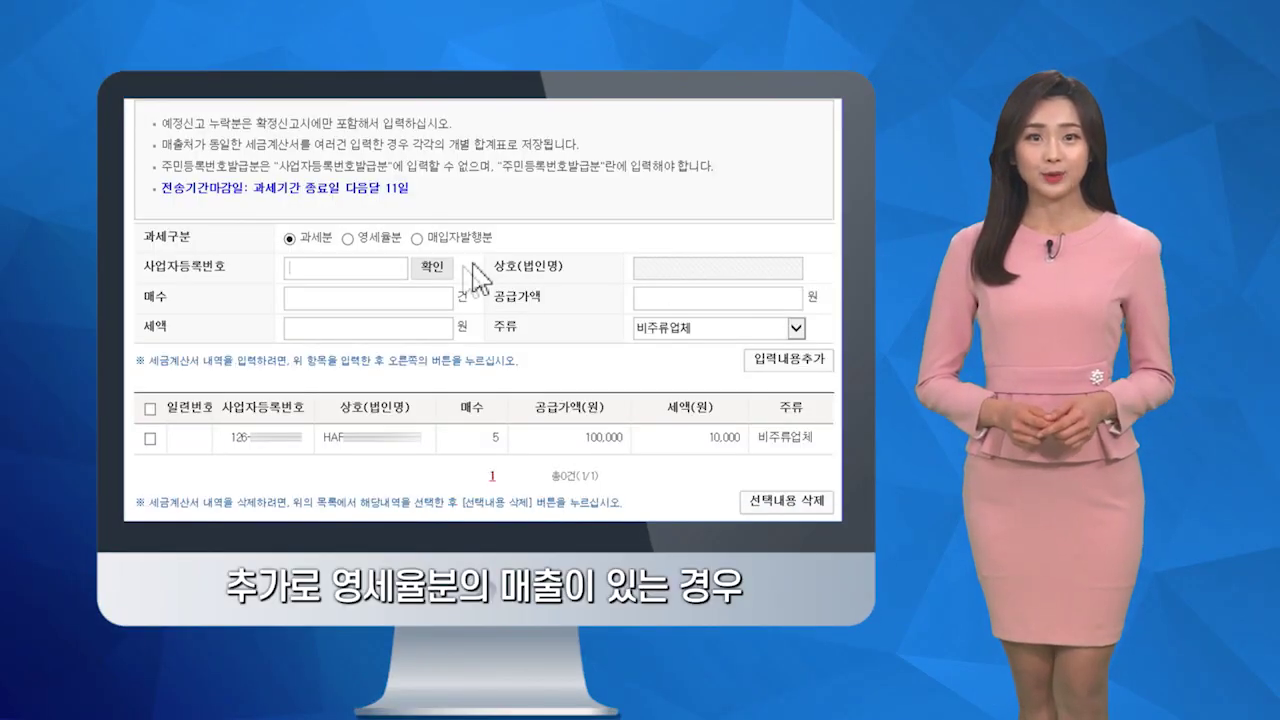
Step: Switch the entry to 영세율분 zero-rated sales and return to the tax base page
left_click(348, 239)
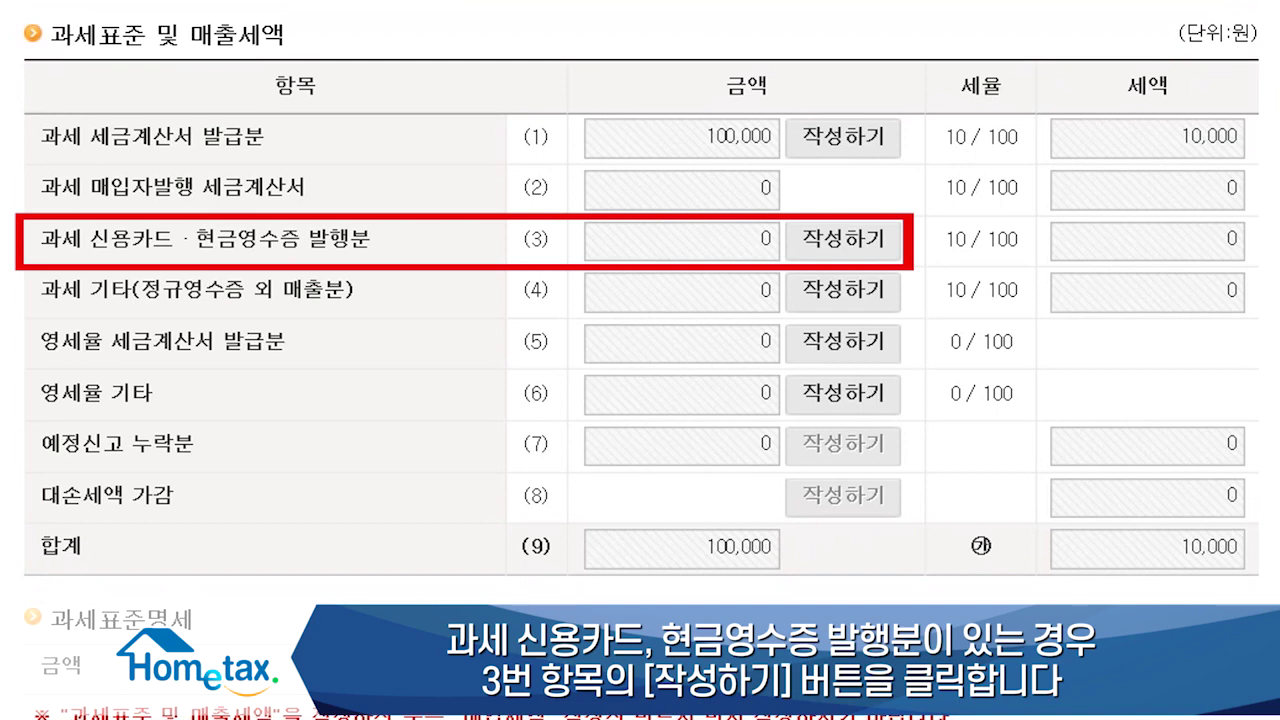
Step: Open row (3) card and cash-receipt sales and its 신용카드매출전표등 발행금액집계표 form
left_click(882, 240)
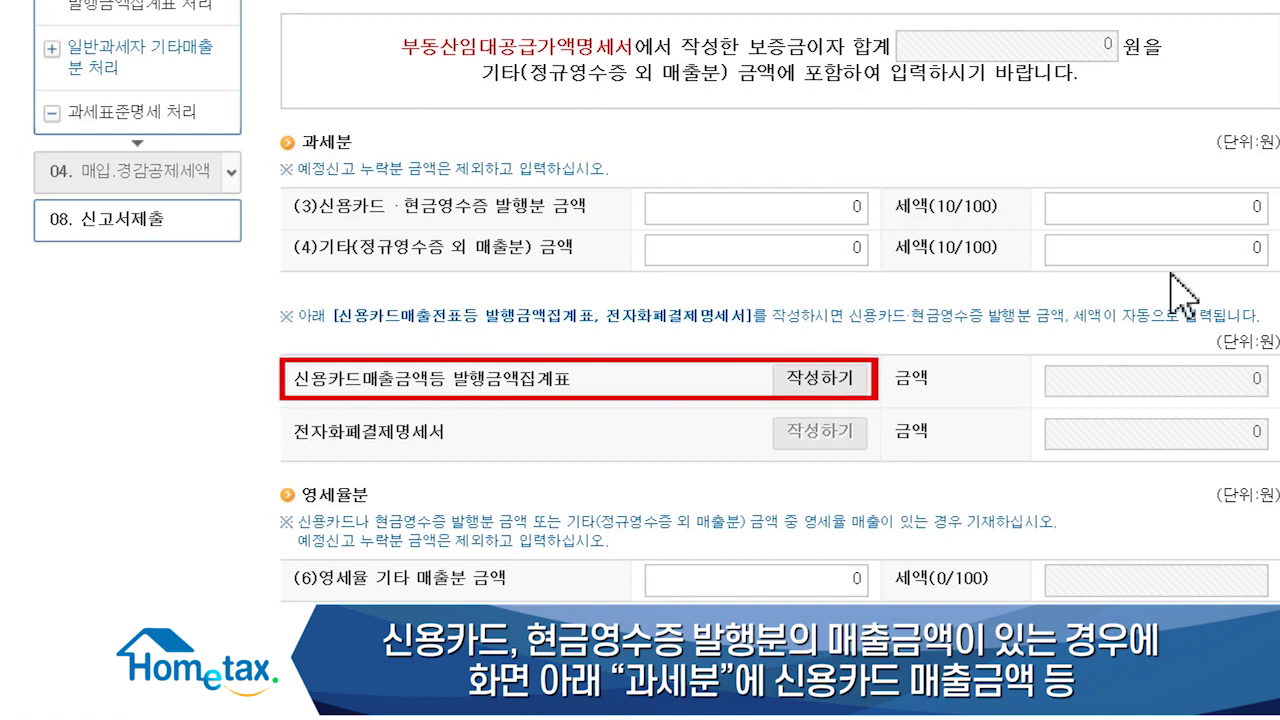
left_click(850, 380)
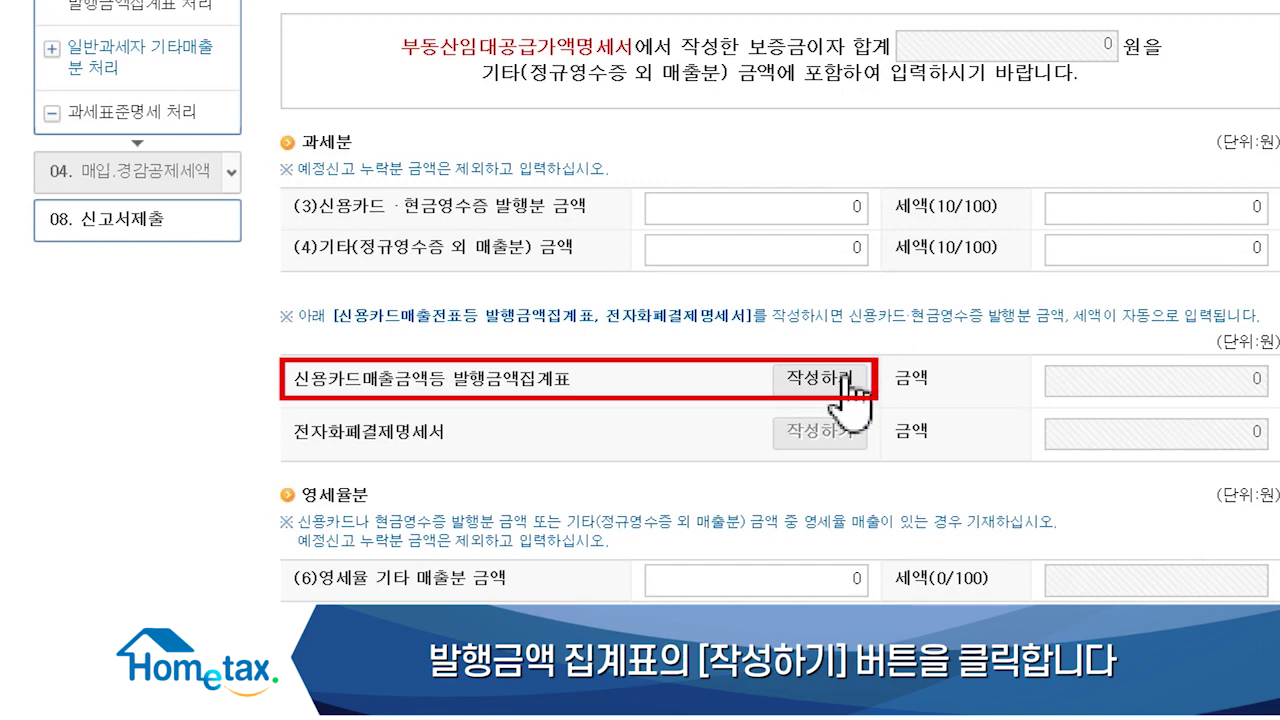
left_click(843, 364)
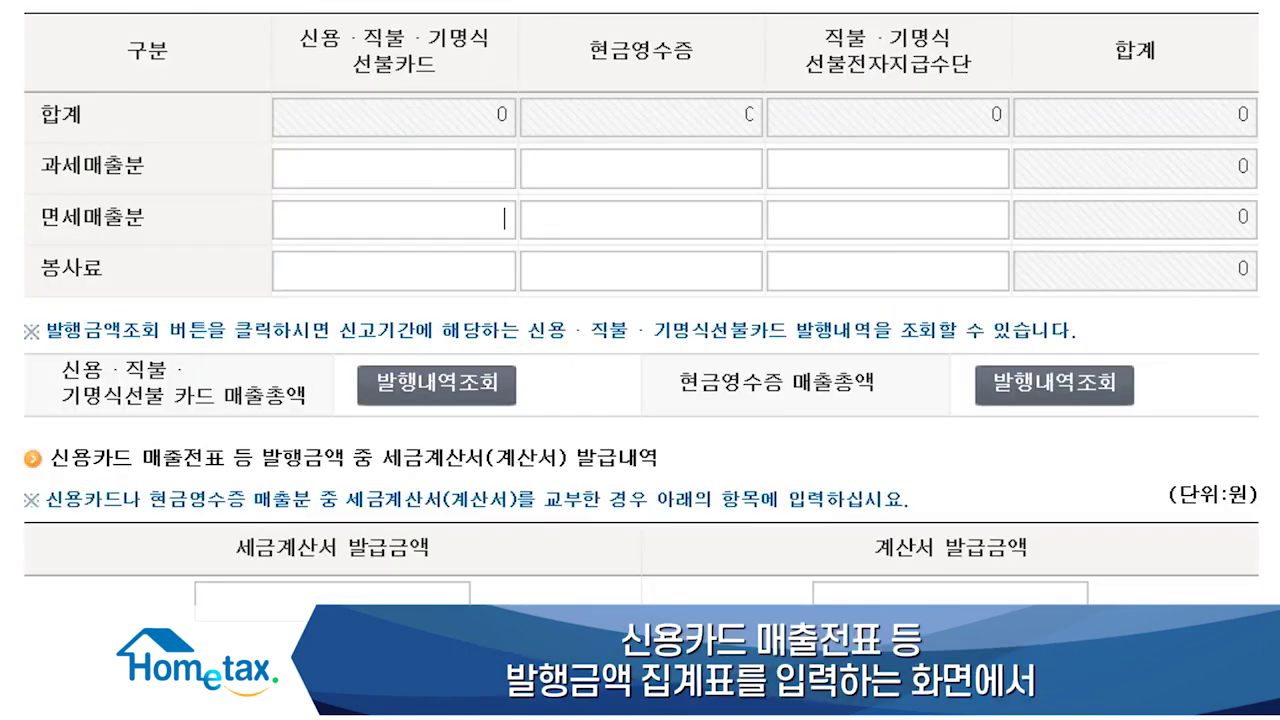
Step: Enter taxable sales of 1,000,000 card, 1,000,000 cash receipt and 500,000 prepaid, totalling 2,500,000
left_click(463, 164)
type("1,00")
type("0,000")
key("Tab")
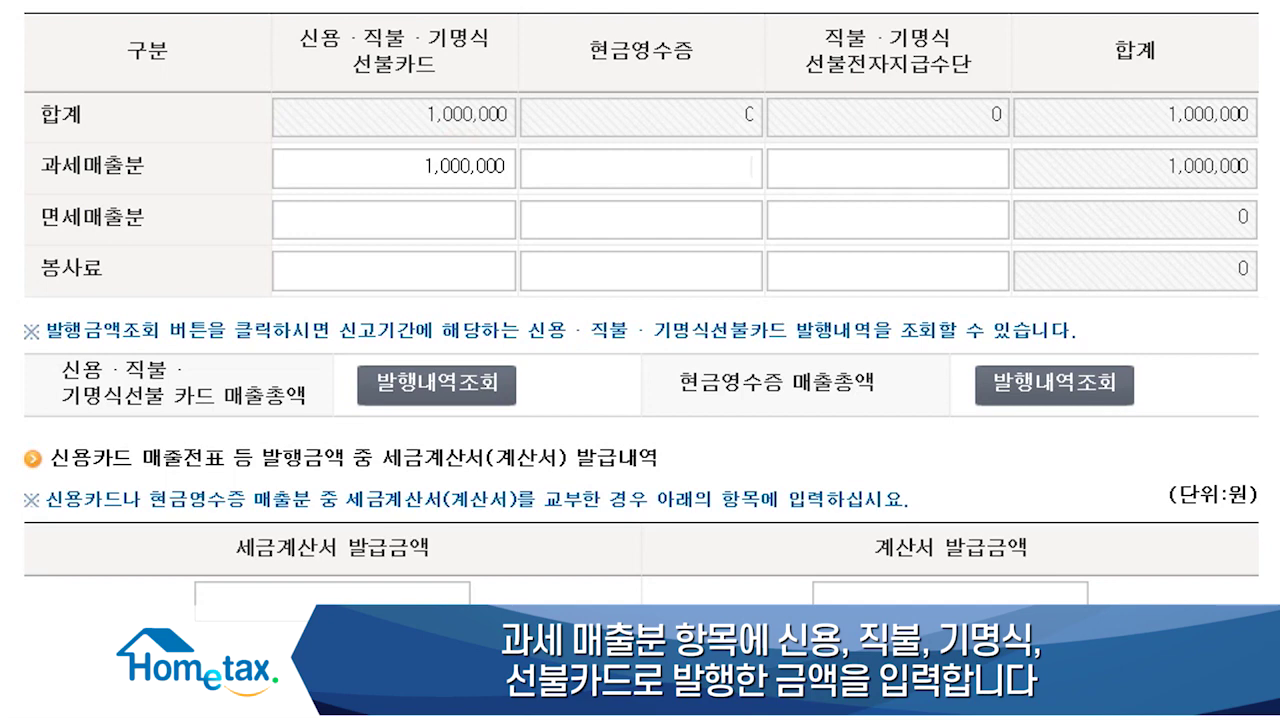
type("1,000,00")
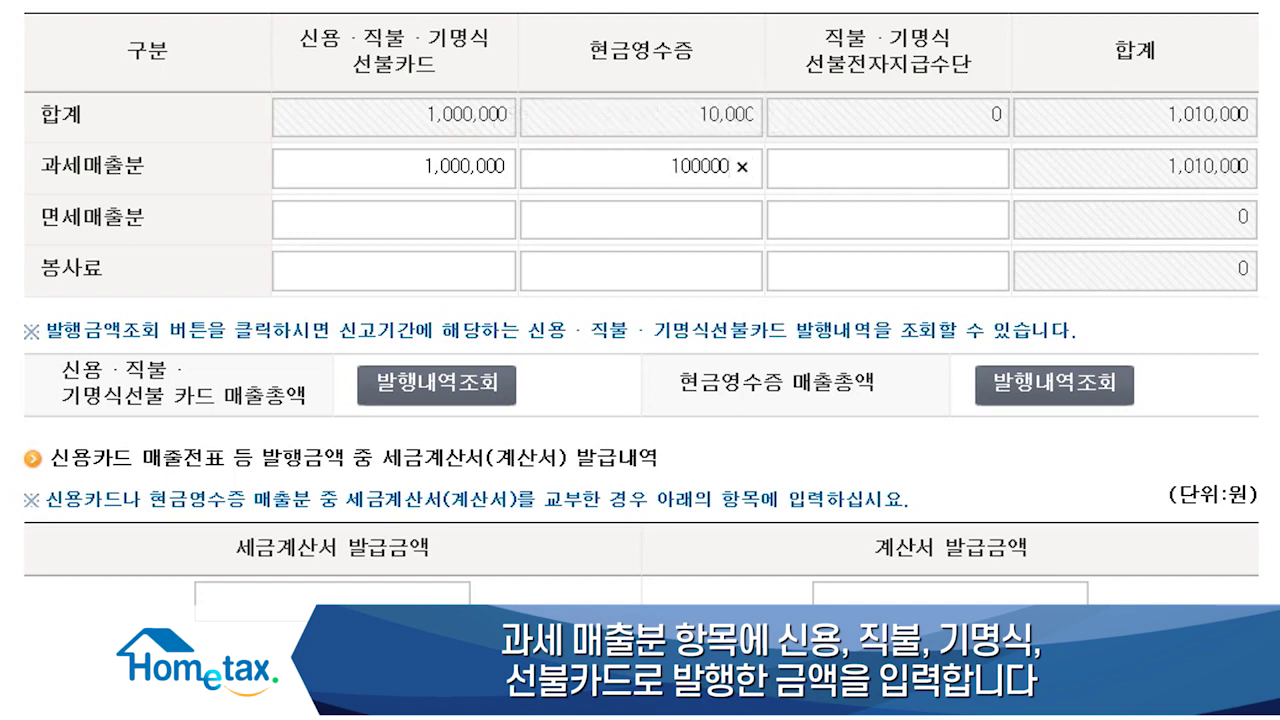
type("0")
key("Tab")
type("500,00")
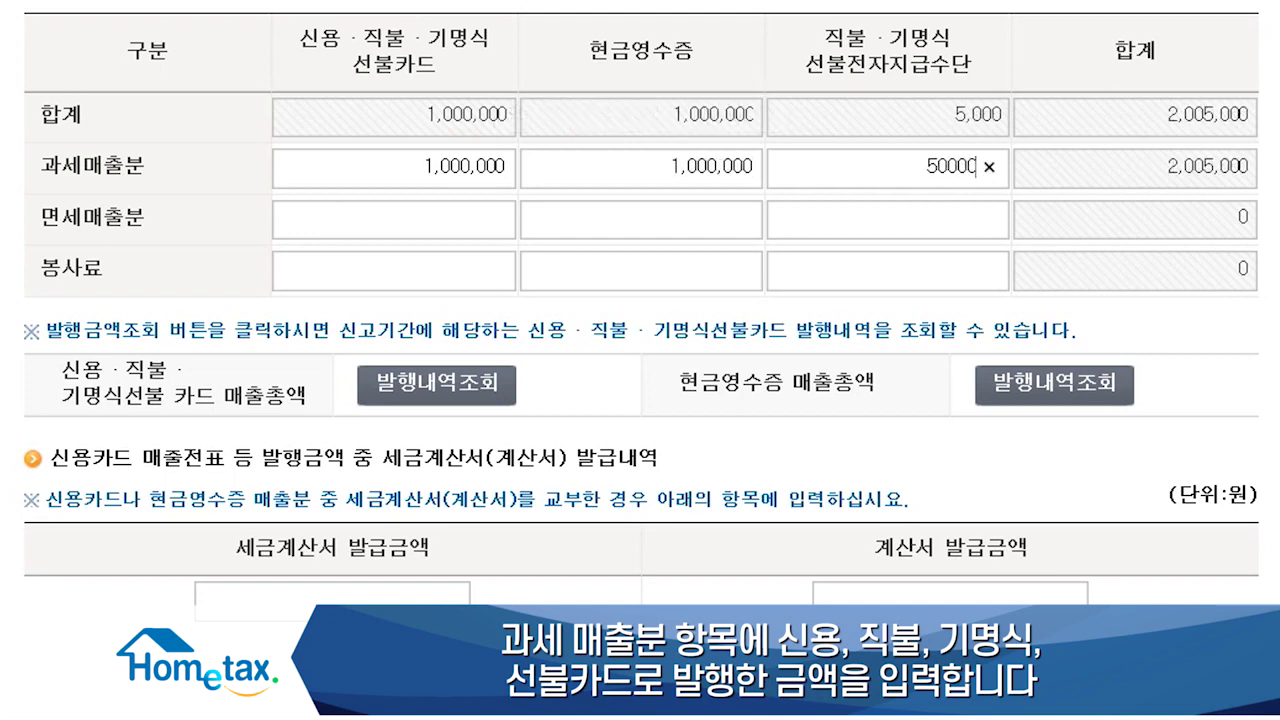
type("0")
key("Tab")
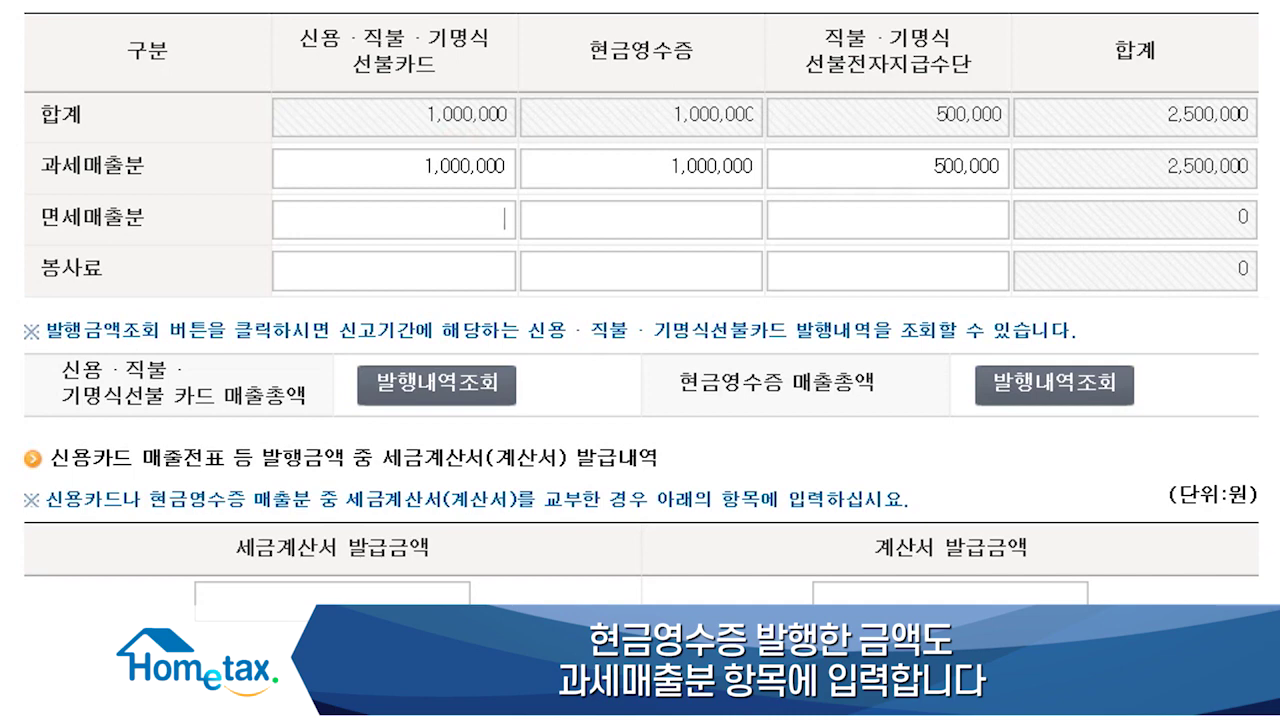
Step: Enter 2,000,000 tax-invoice and 1,000,000 계산서 issued amounts, then finish the summary
left_click(366, 598)
scroll(366, 598, "down", 2)
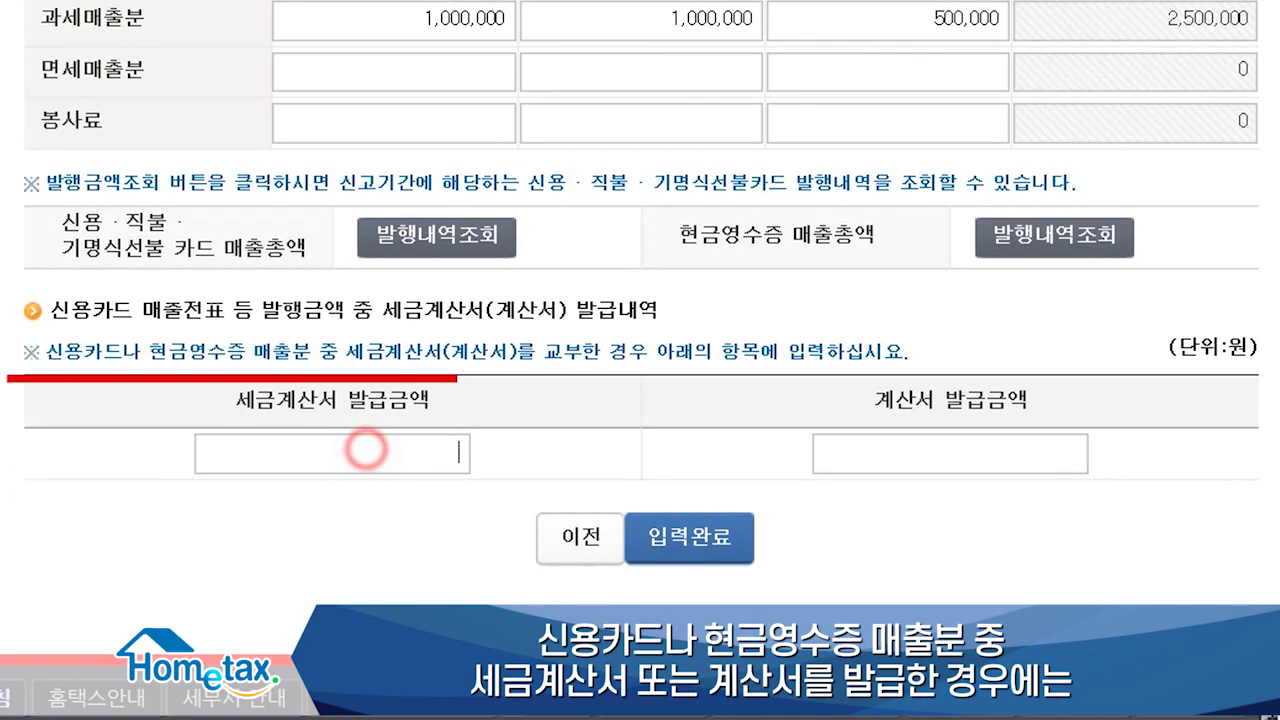
type("2,000,0")
type("00")
key("Tab")
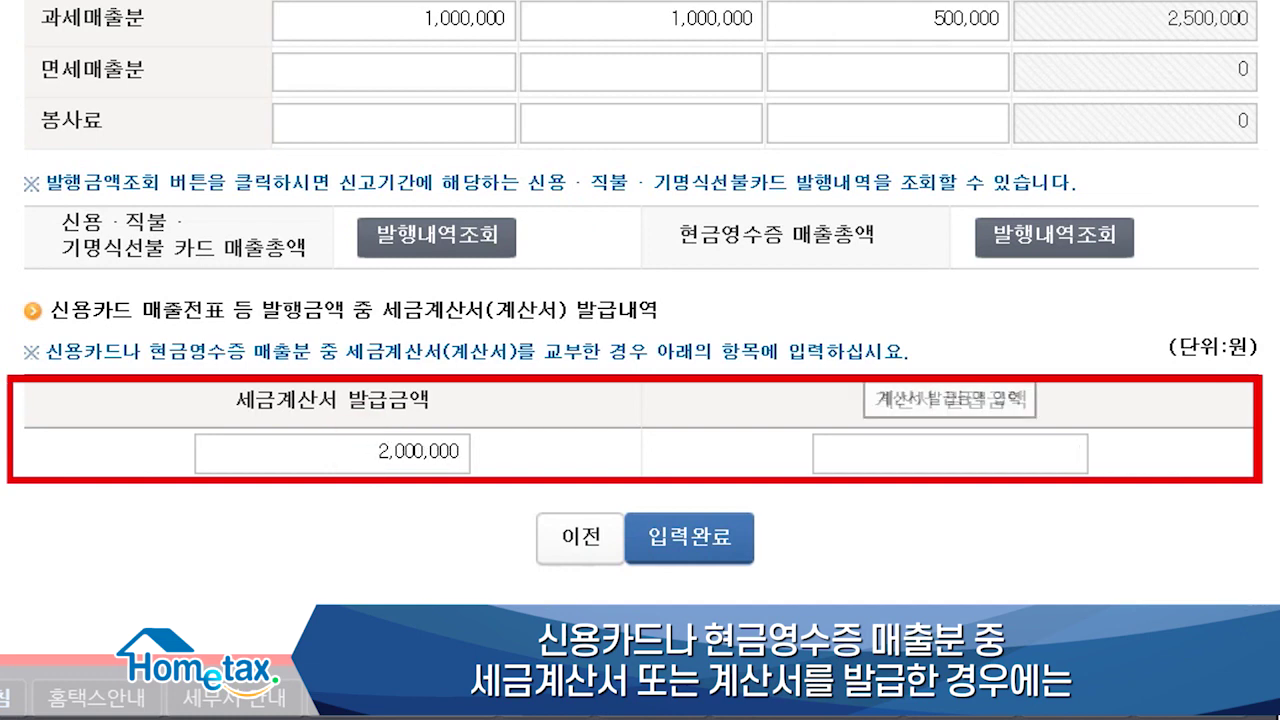
type("1")
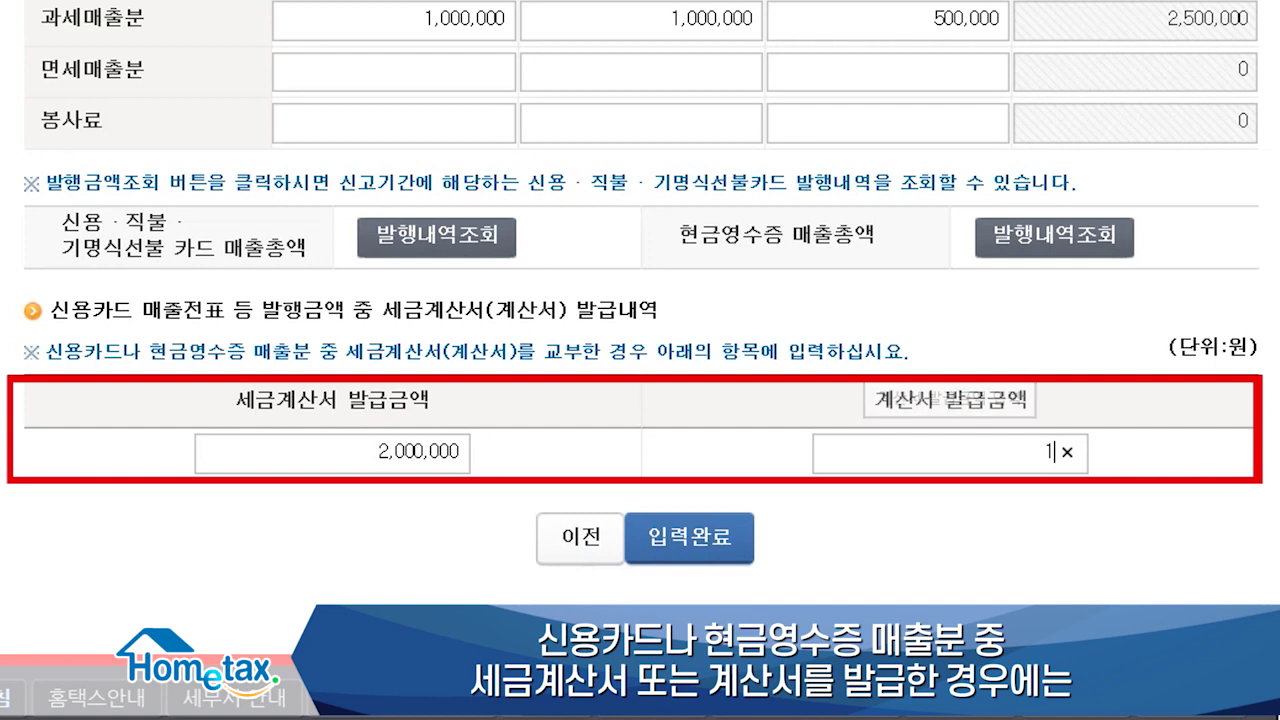
type("000000")
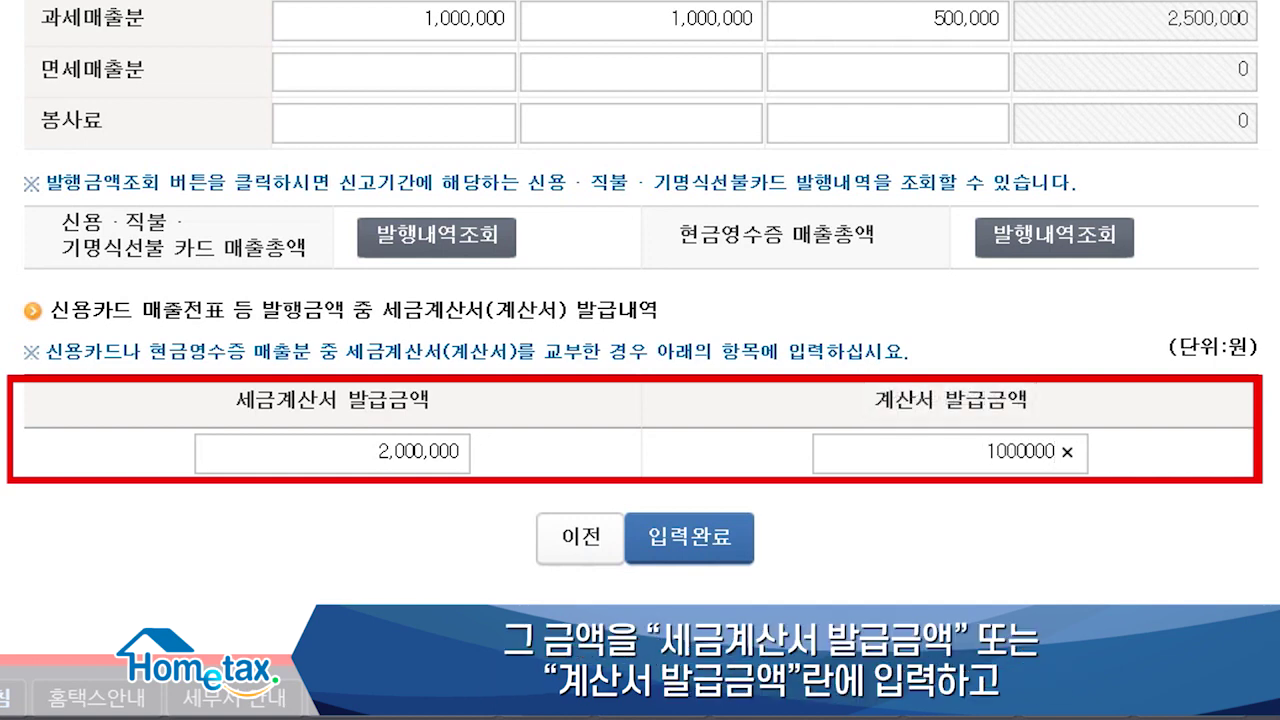
key("Tab")
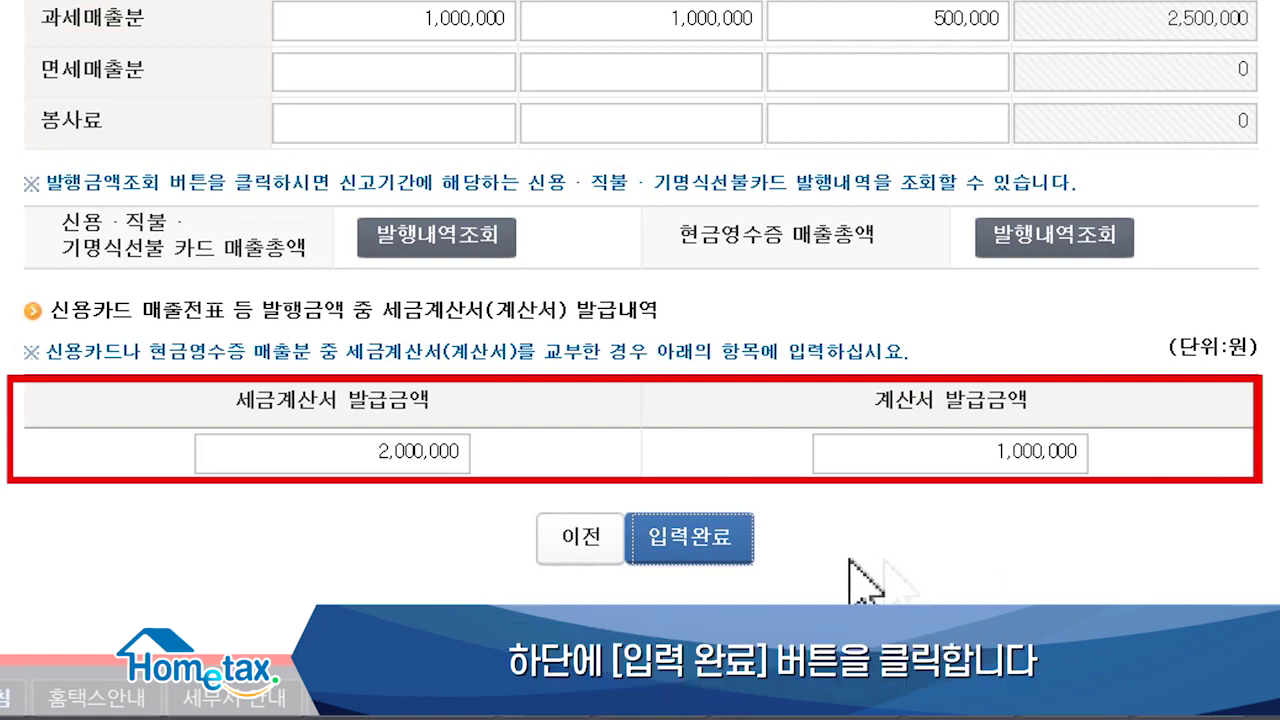
left_click(702, 540)
Step: Enter 100,000 in row (4) 기타 other sales and save the other-sales entries
left_click(842, 317)
type("100000")
key("Tab")
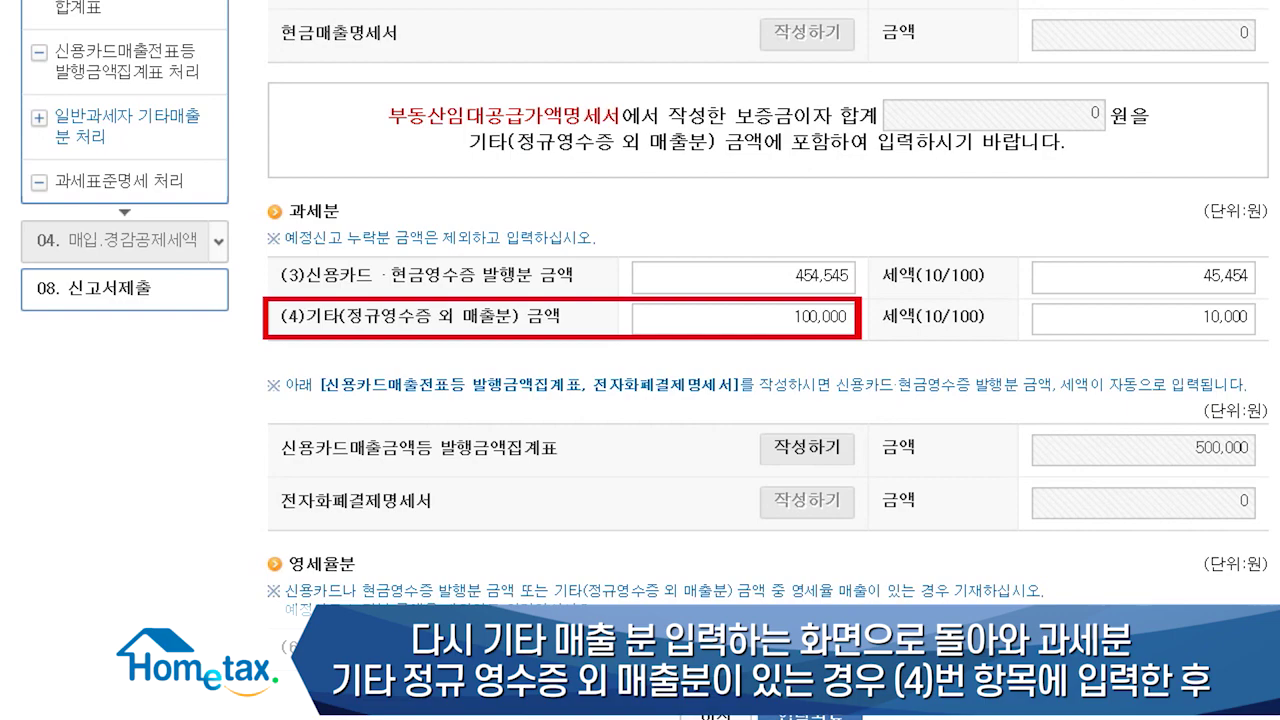
scroll(768, 360, "down", 2)
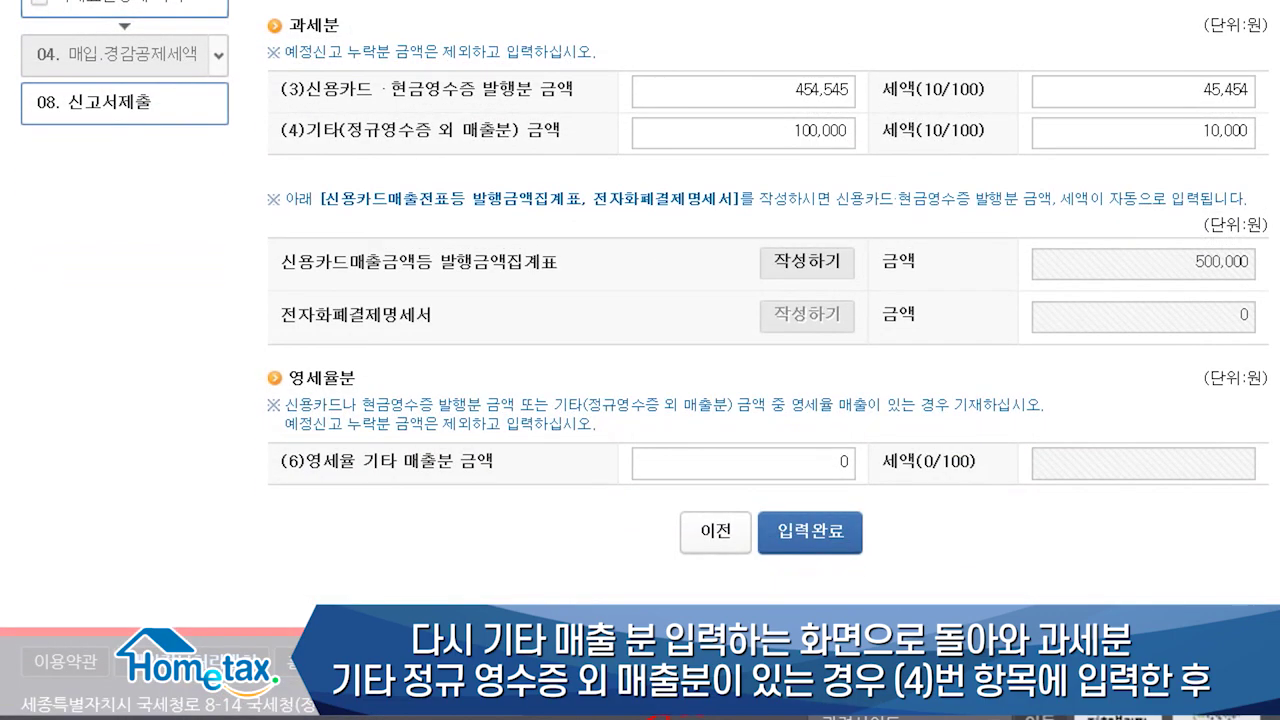
left_click(810, 533)
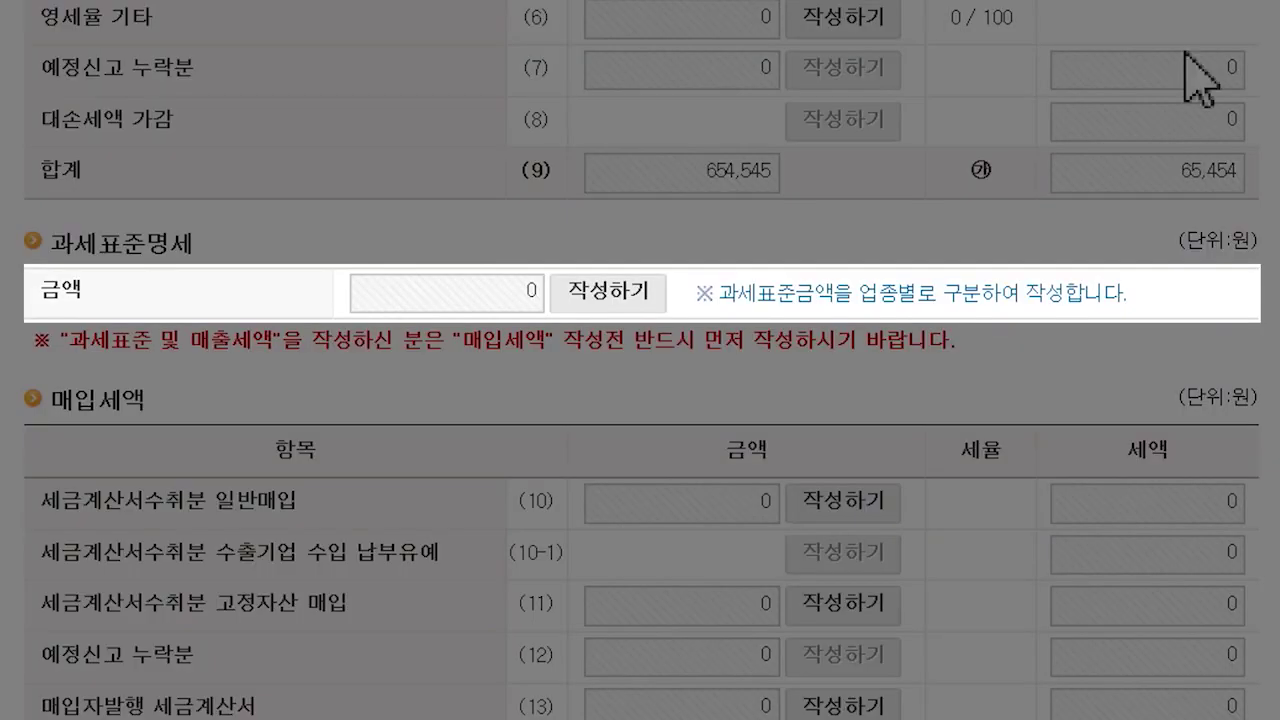
Step: Enter 654,545 for industry code 513221 in the 과세표준명세 and save it
left_click(612, 293)
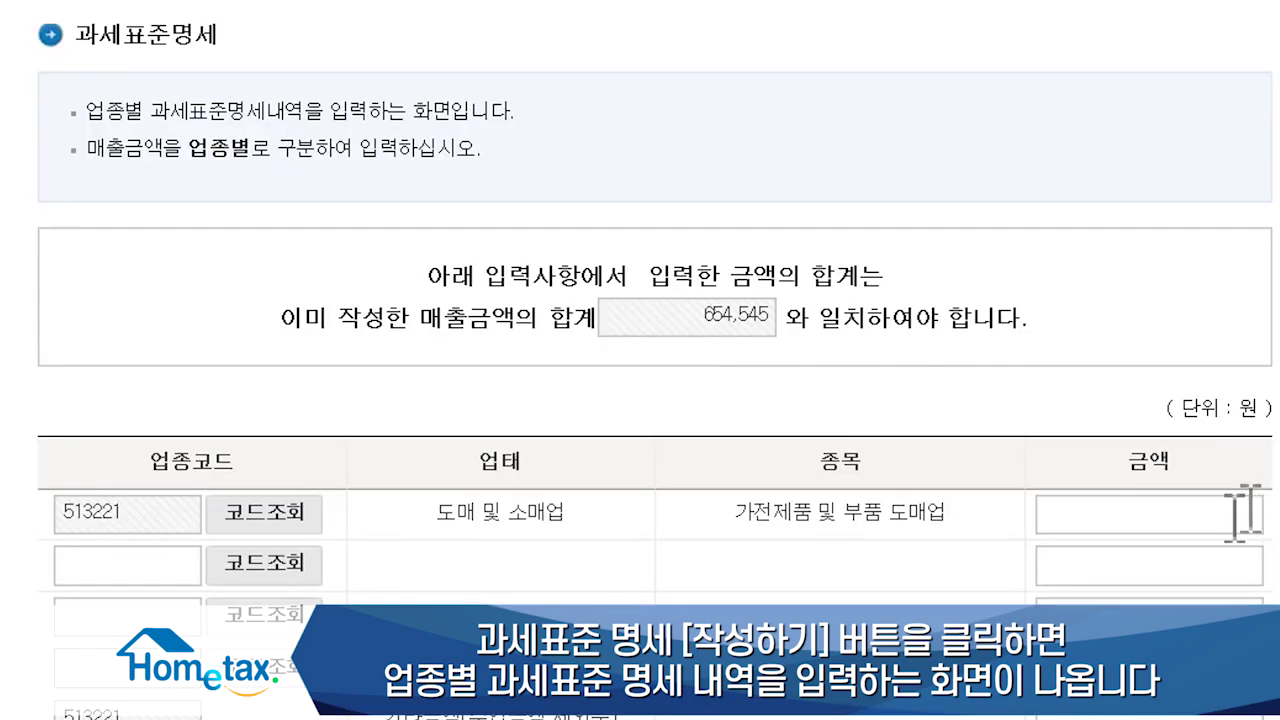
left_click(1190, 518)
type("654545")
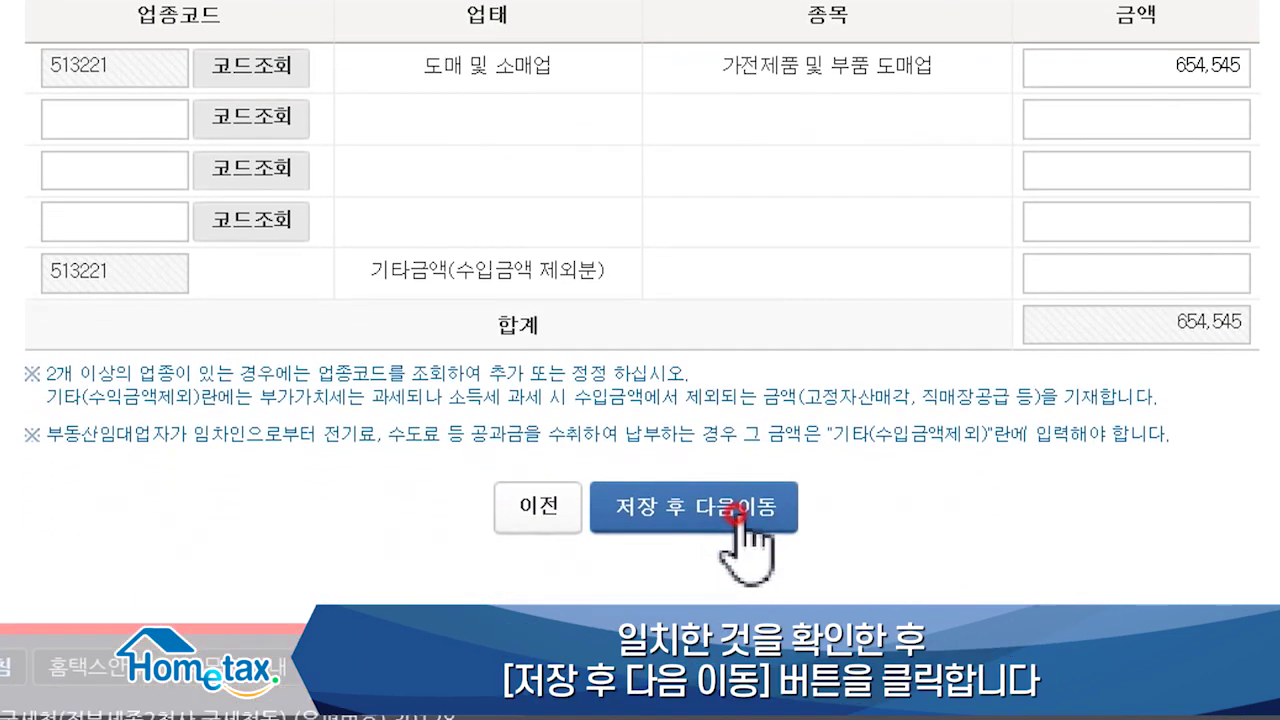
left_click(740, 512)
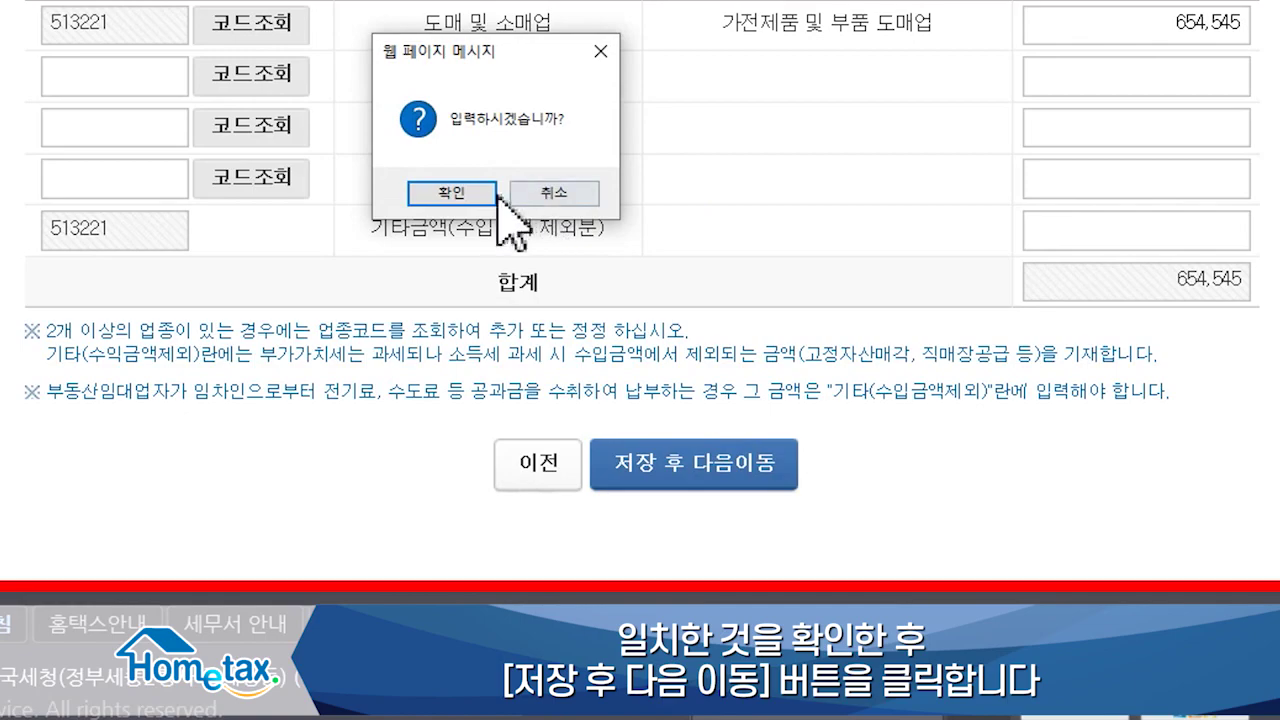
left_click(452, 192)
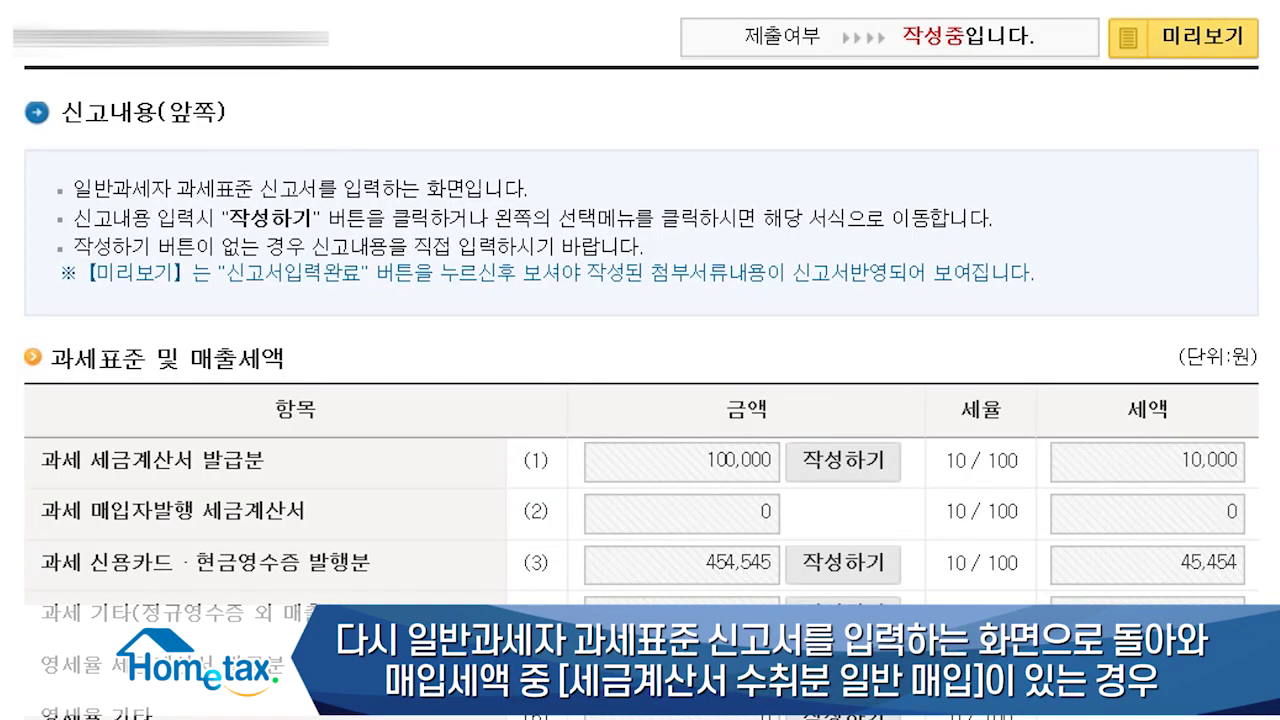
Step: Open the row (10) 세금계산서수취분 일반매입 entry under 매입세액
scroll(640, 360, "down", 5)
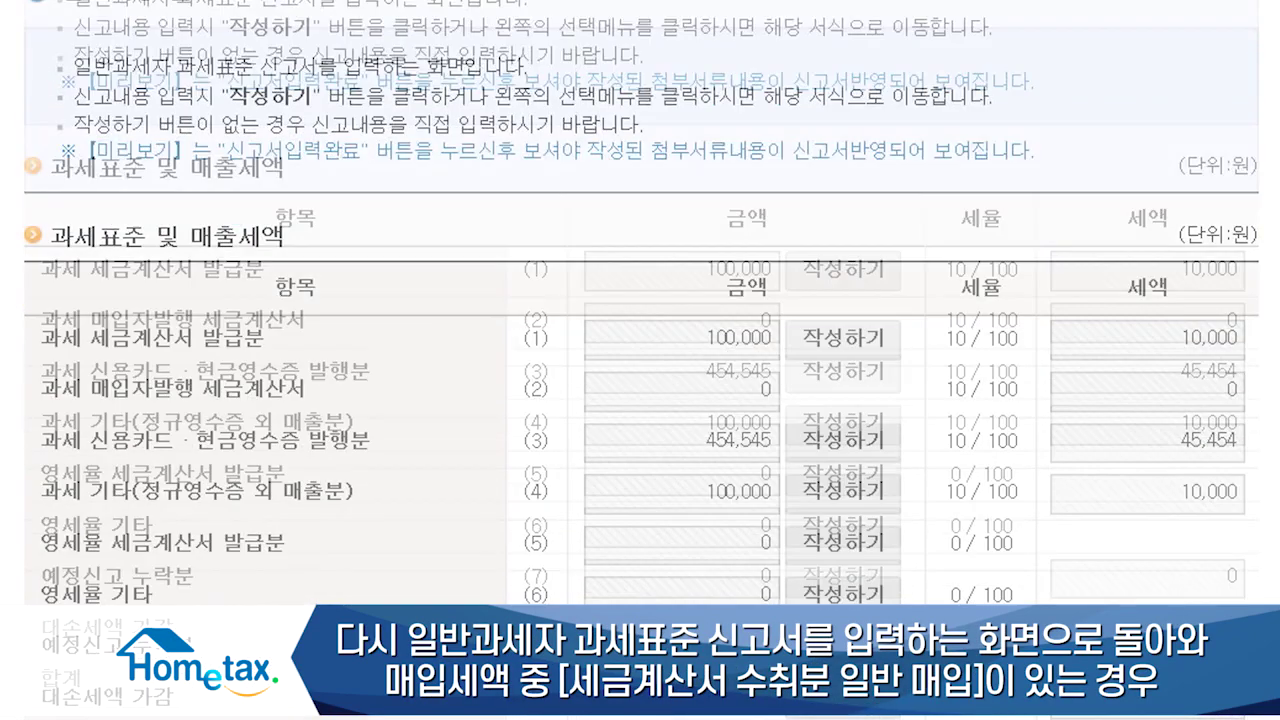
scroll(640, 360, "down", 4)
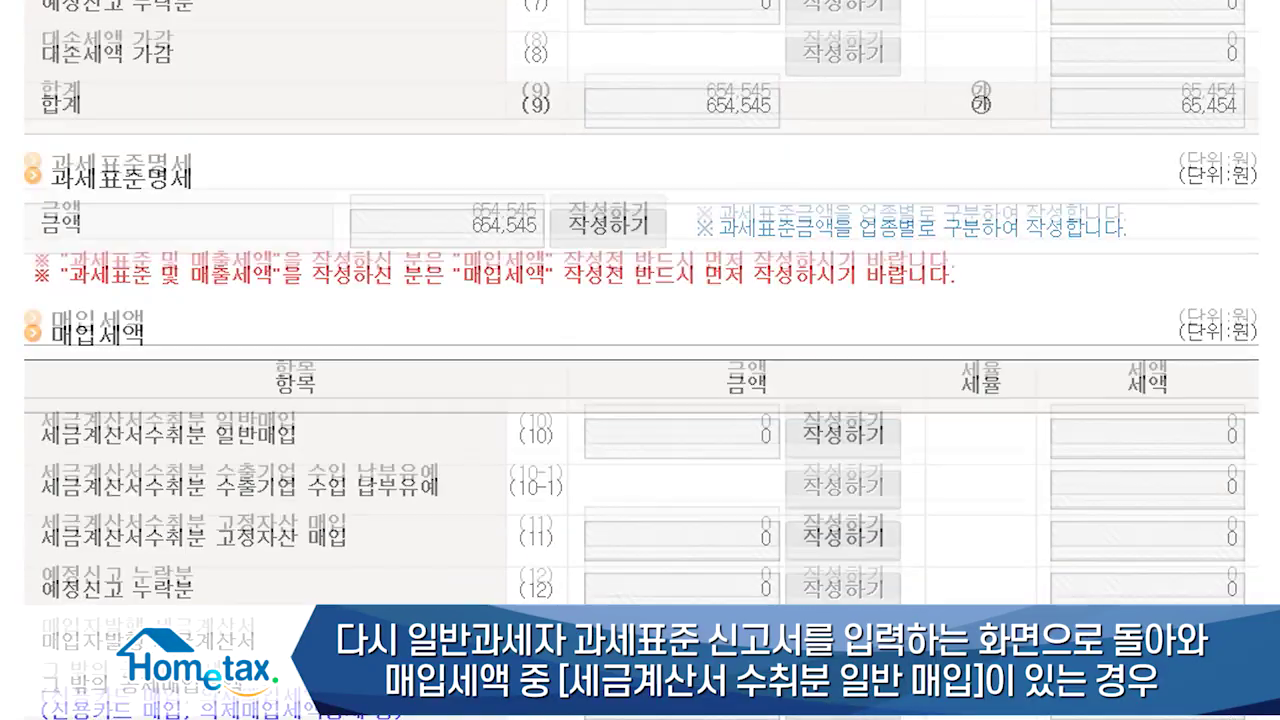
scroll(640, 360, "down", 1)
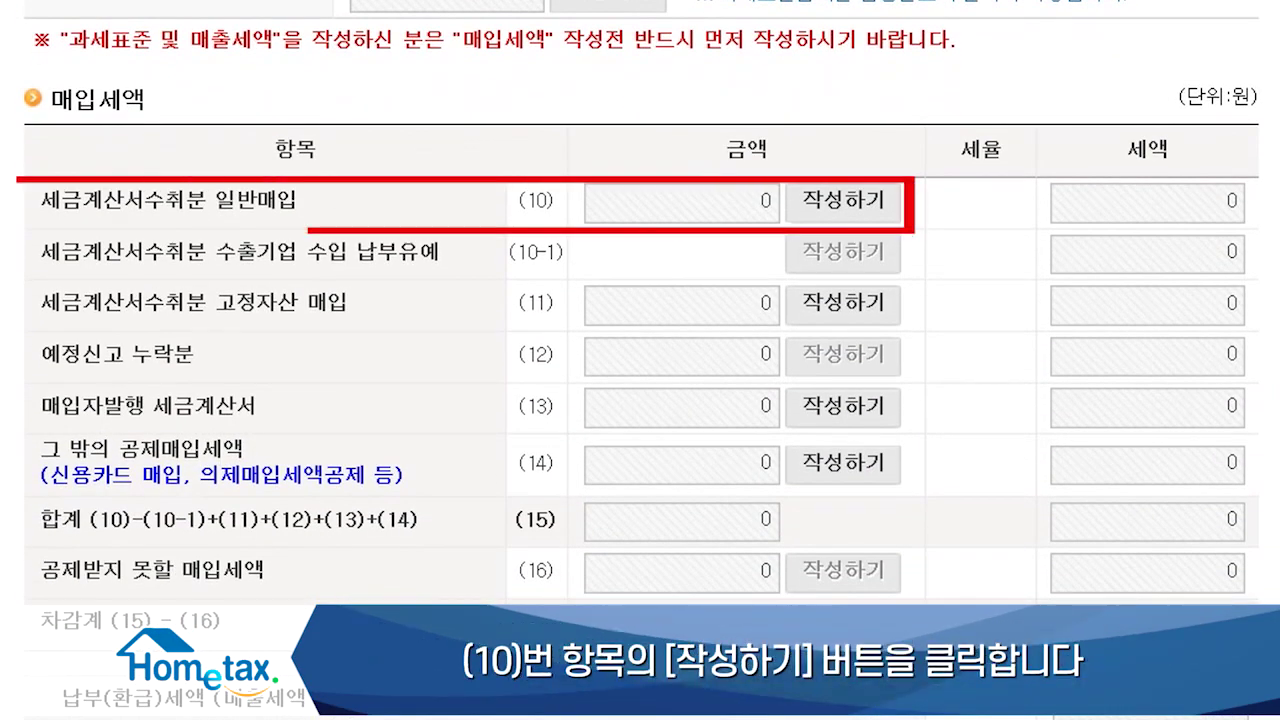
left_click(873, 198)
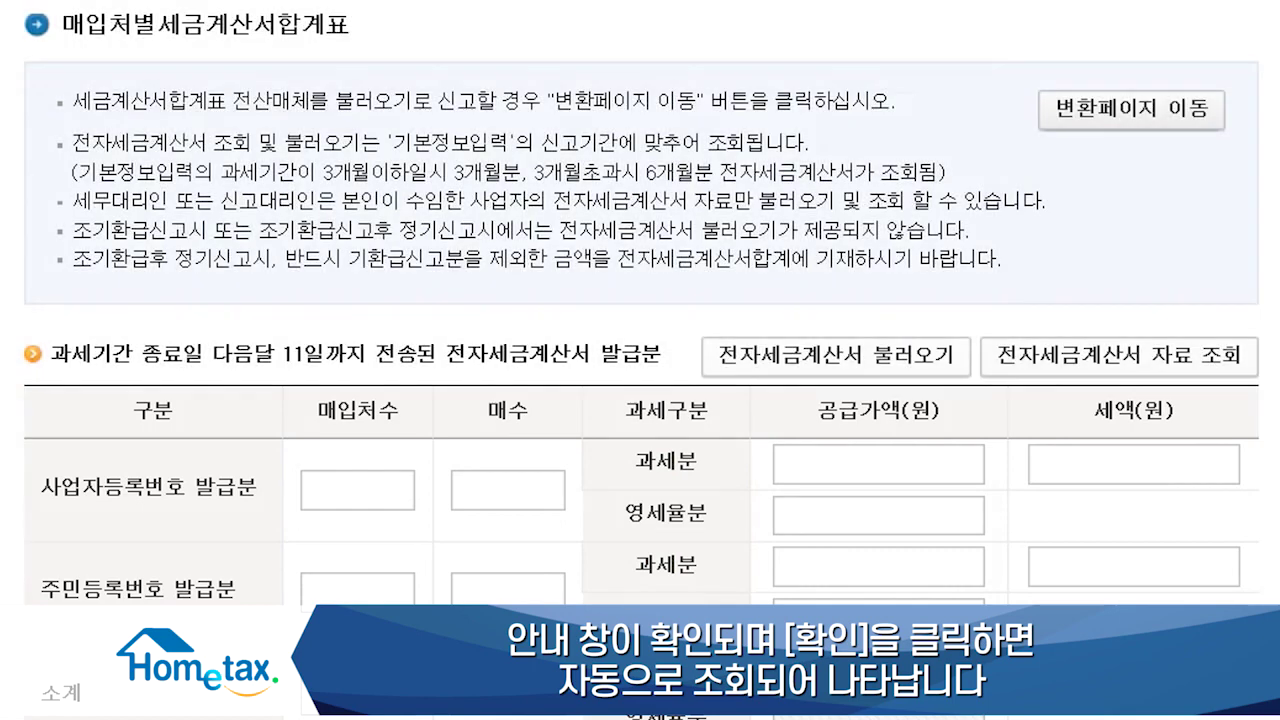
Step: Verify the supplier's business number and add 5 invoices of 1,000,000 supply, 100,000 tax
scroll(640, 320, "down", 7)
scroll(640, 360, "down", 5)
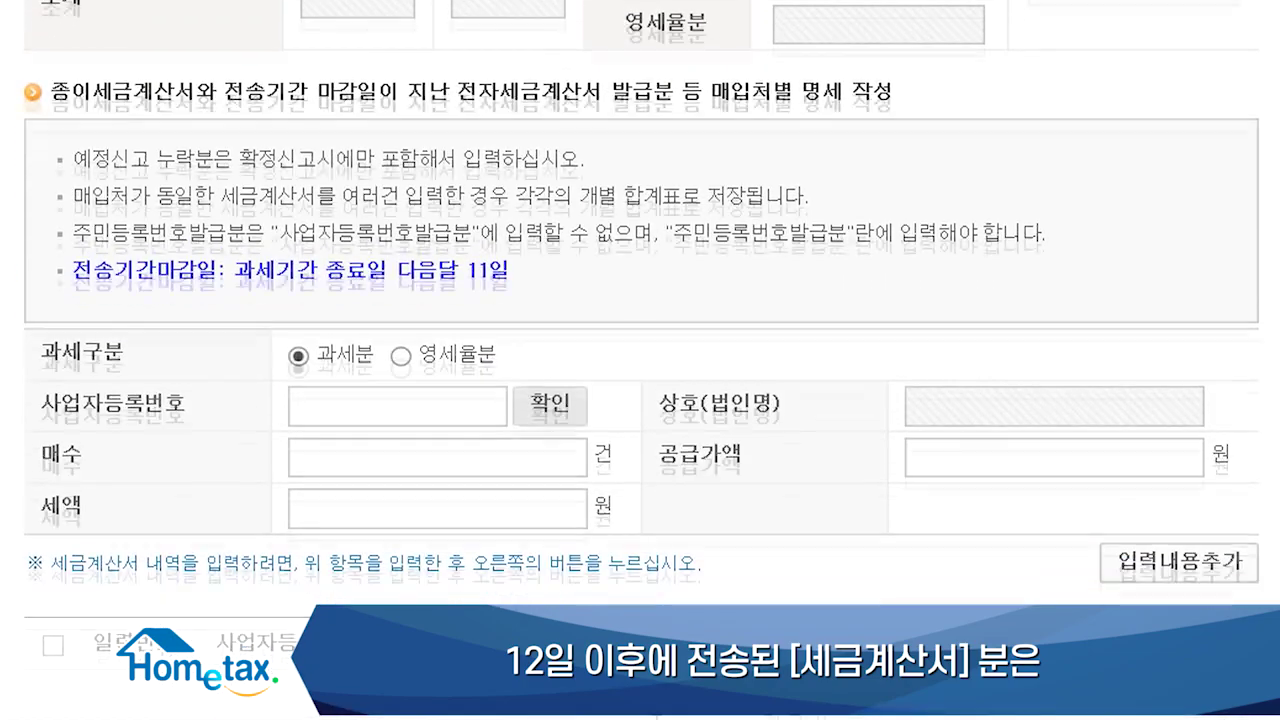
left_click(367, 409)
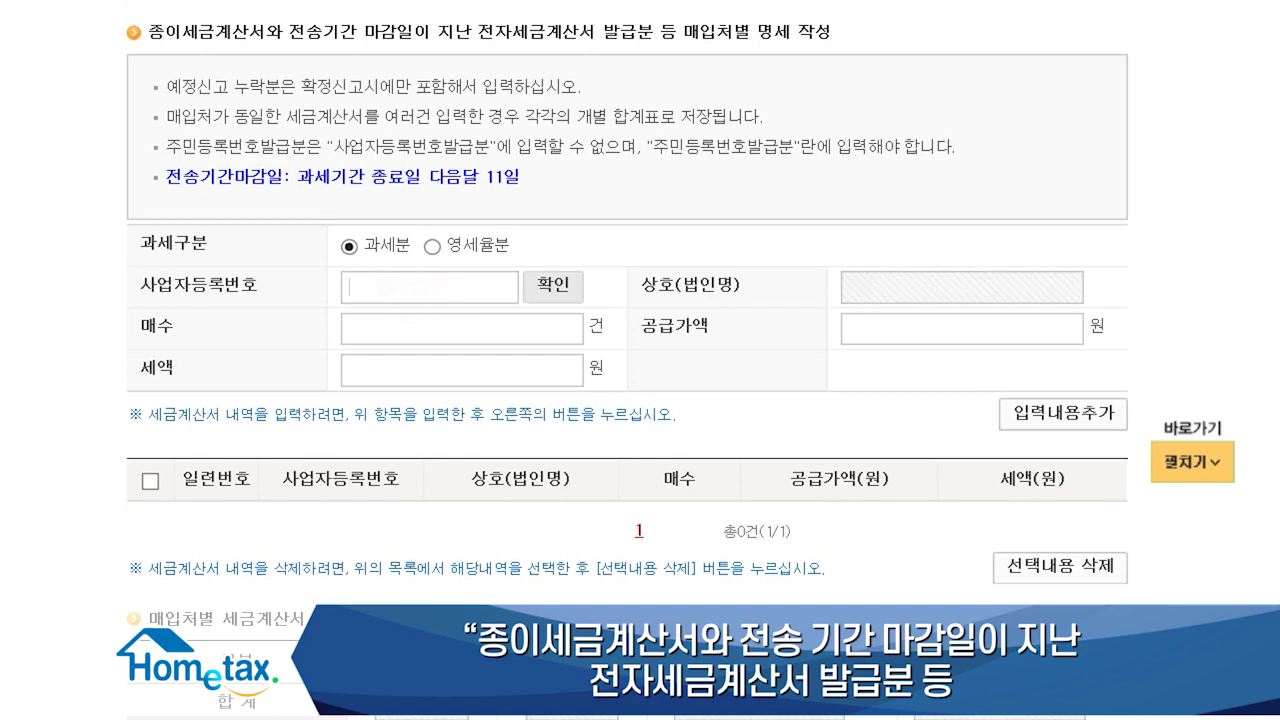
type("126***")
left_click(548, 290)
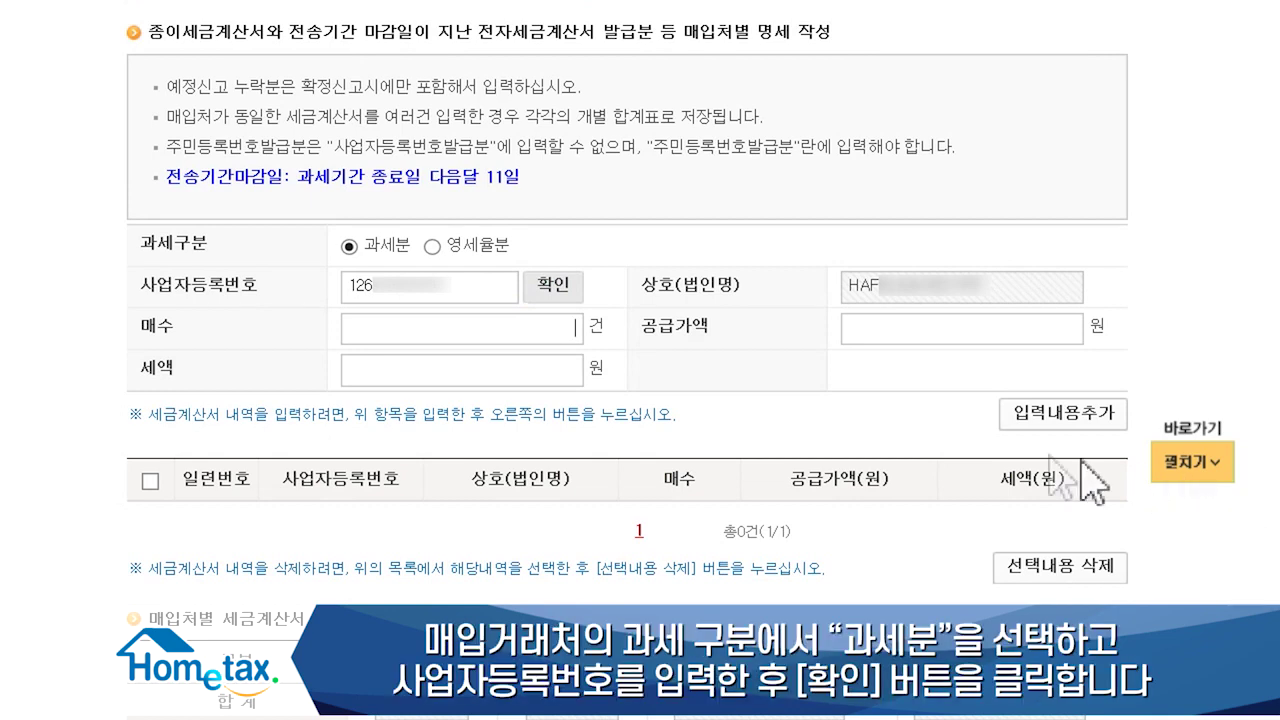
type("5")
type("1000000")
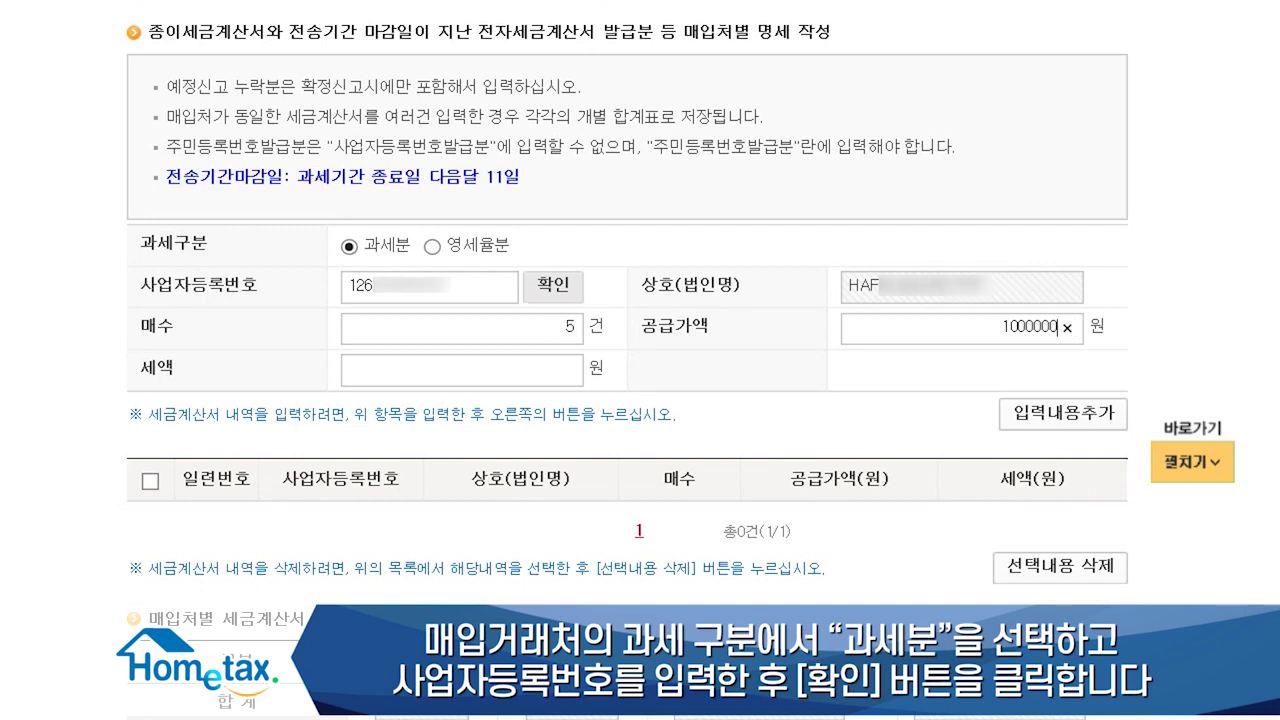
key("Tab")
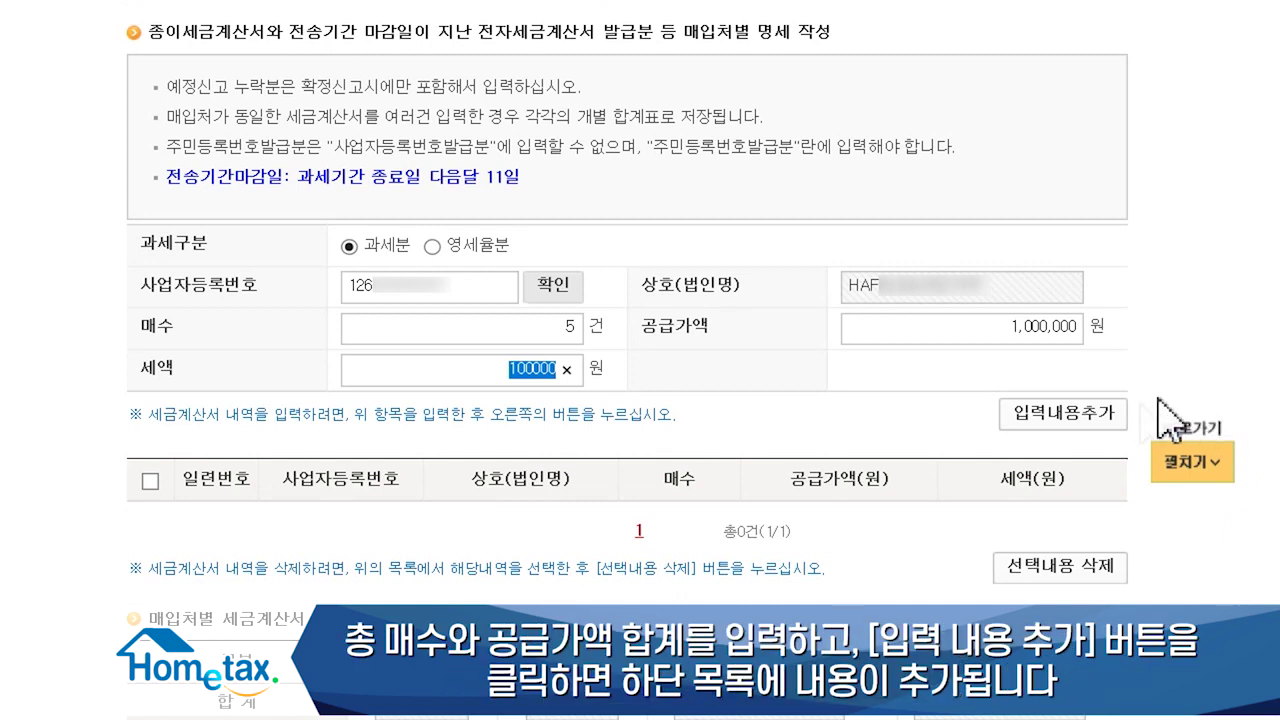
left_click(1088, 418)
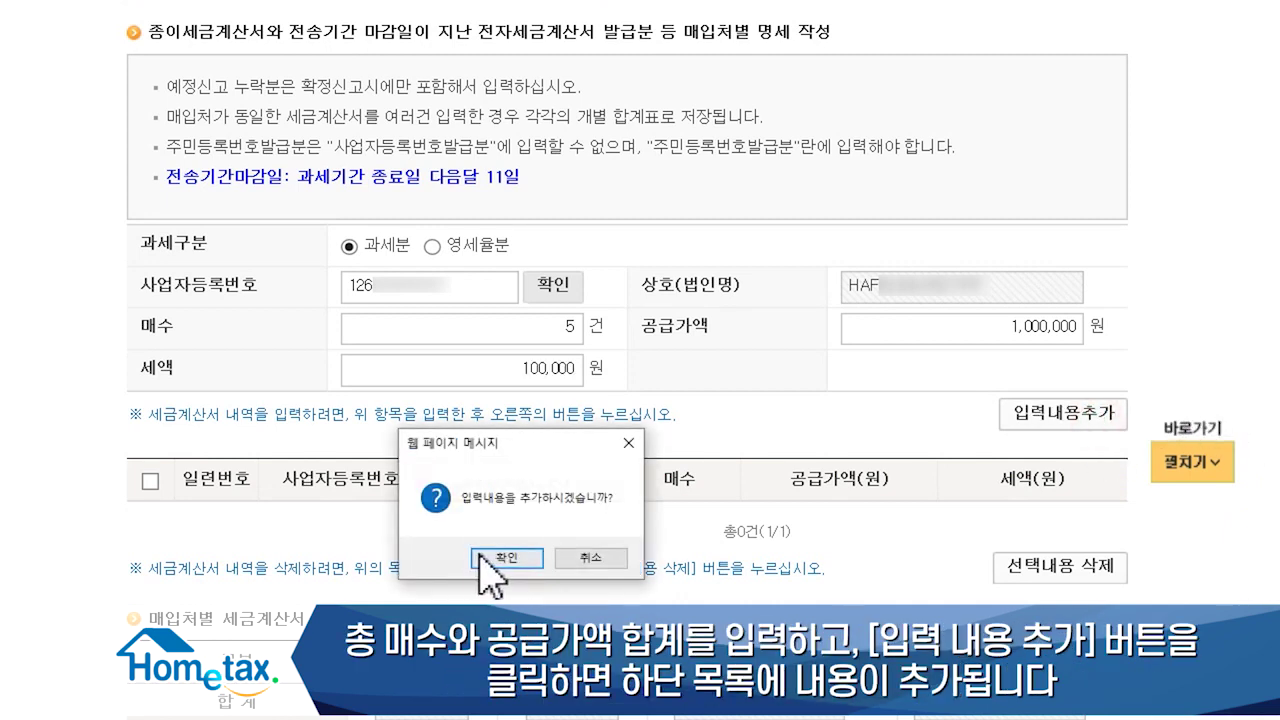
left_click(506, 558)
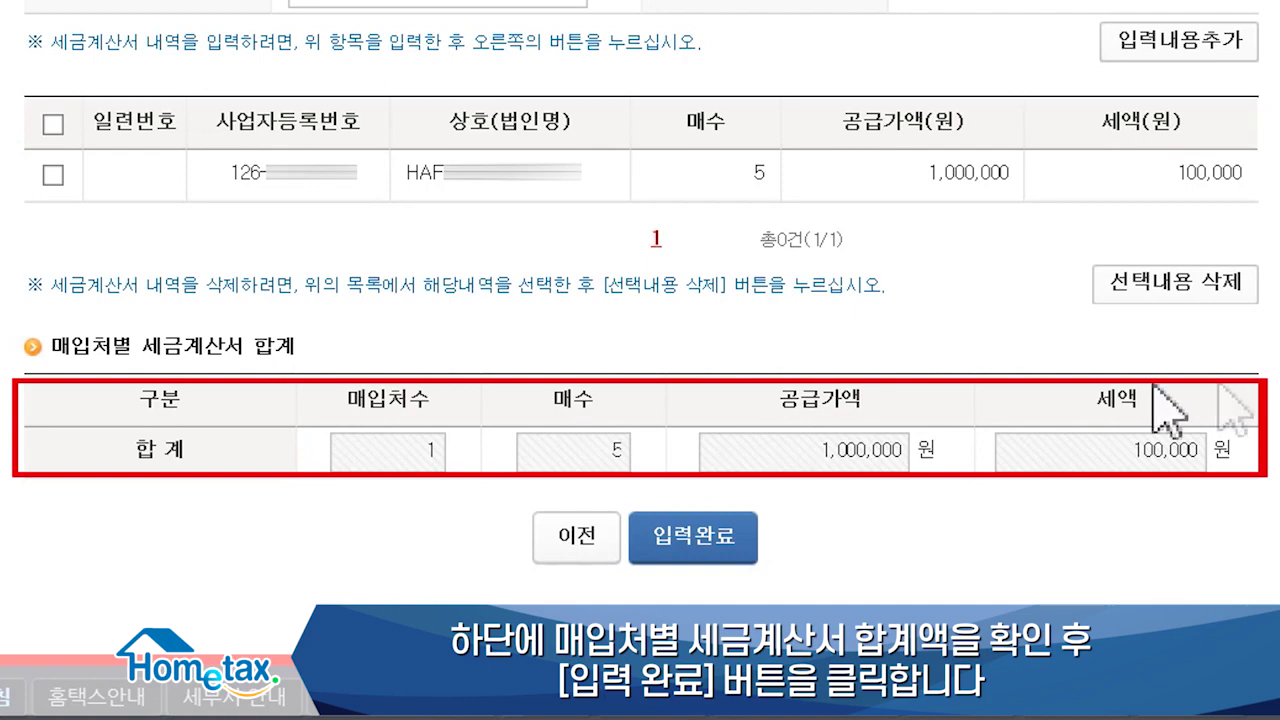
Step: Finish the purchase invoice summary and enter 2 building acquisitions worth 500,000 in the row (11) fixed-asset form
left_click(692, 537)
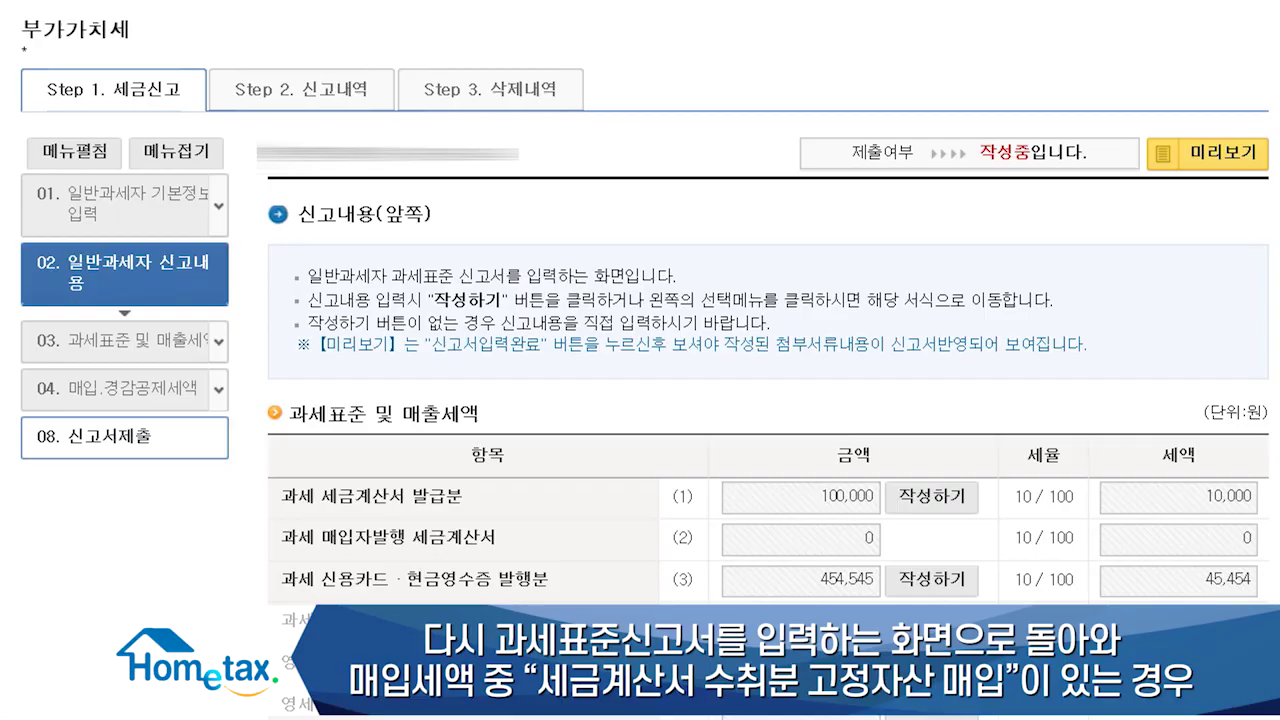
scroll(768, 400, "down", 6)
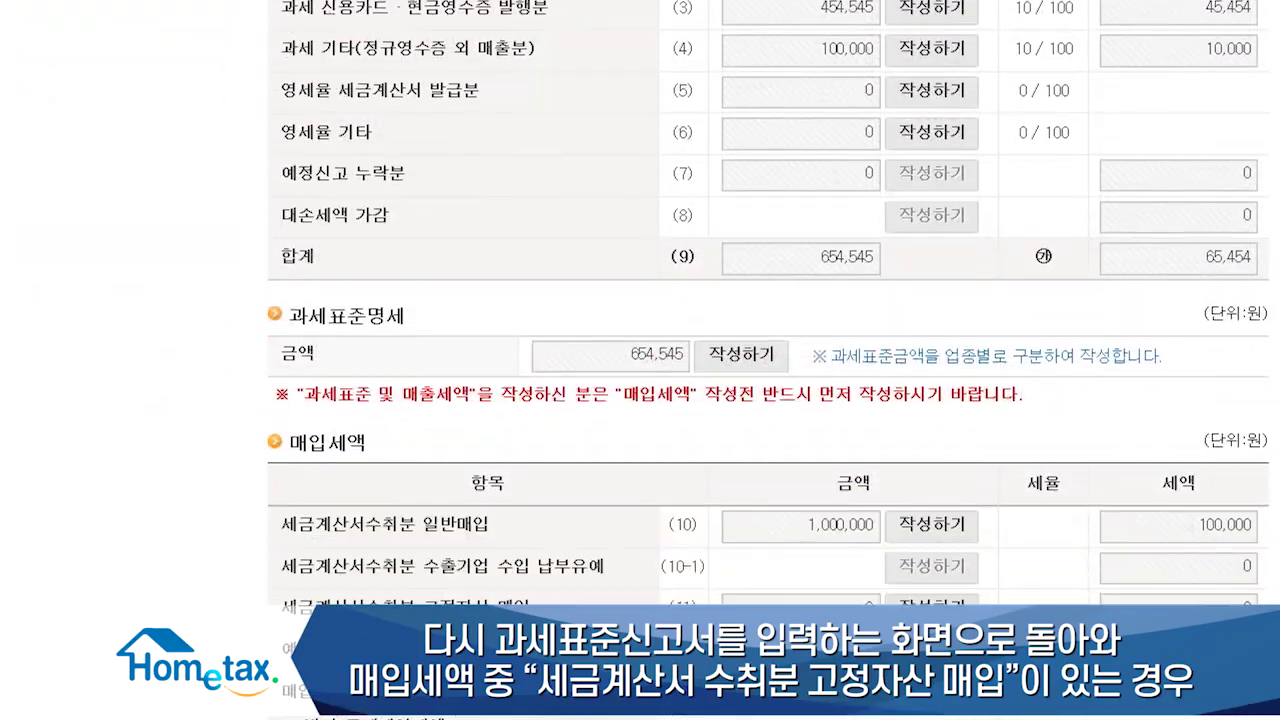
scroll(768, 360, "down", 5)
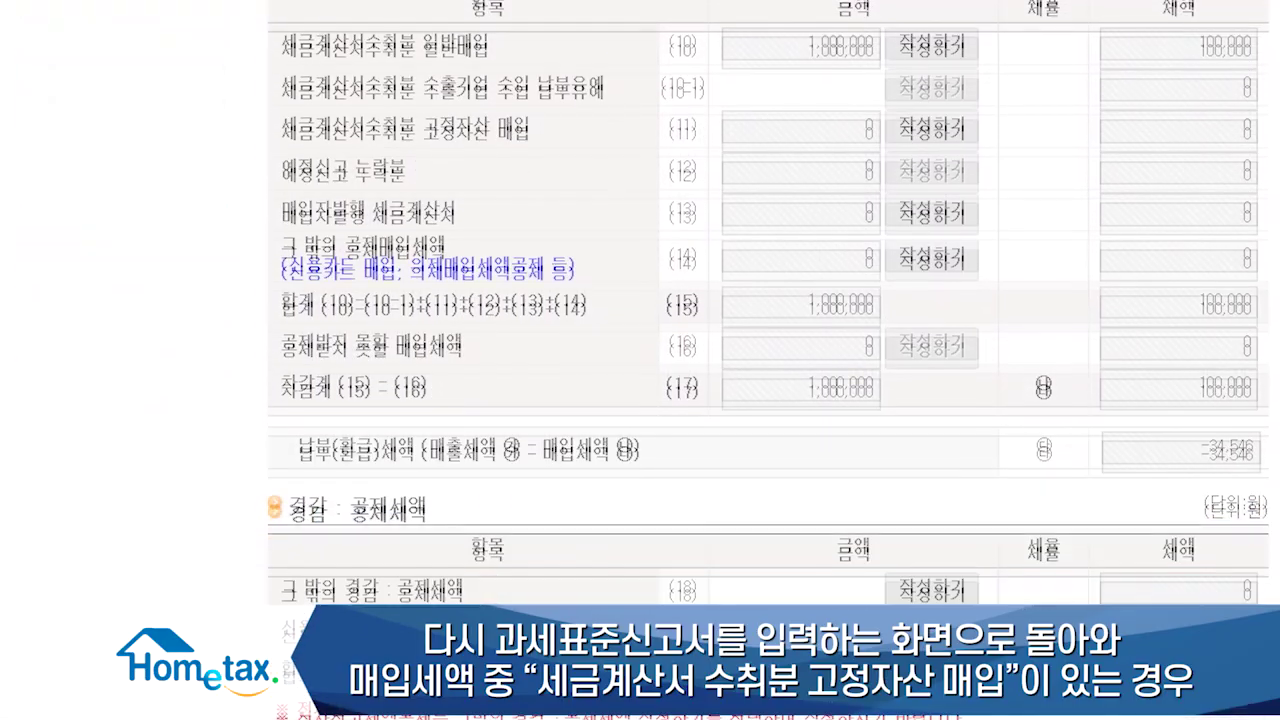
scroll(768, 360, "down", 1)
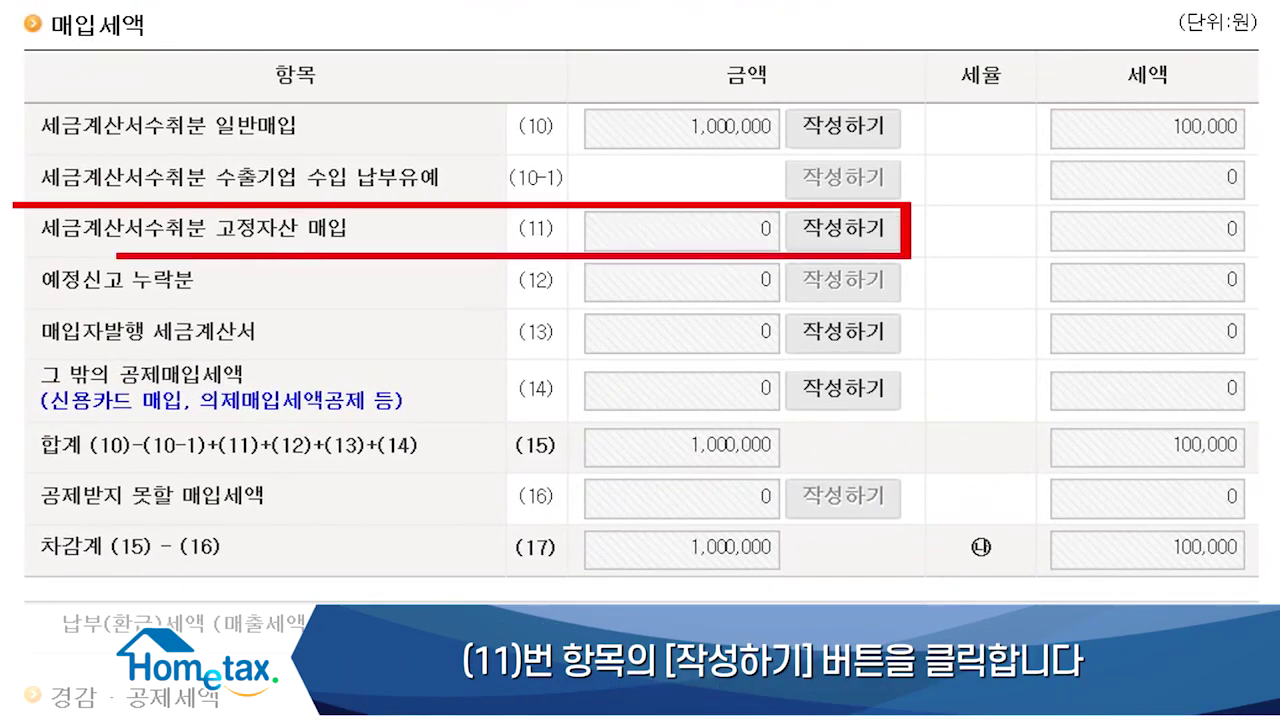
left_click(843, 229)
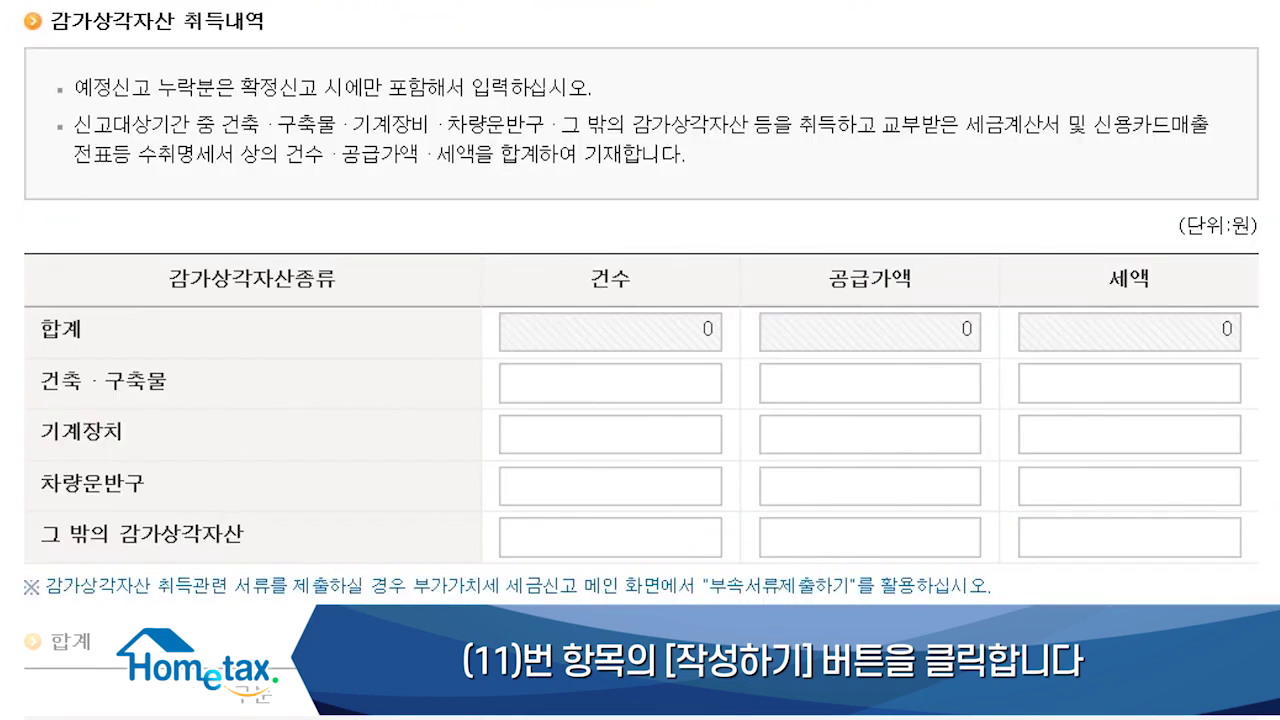
left_click(703, 385)
type("2")
key("Tab")
type("500000")
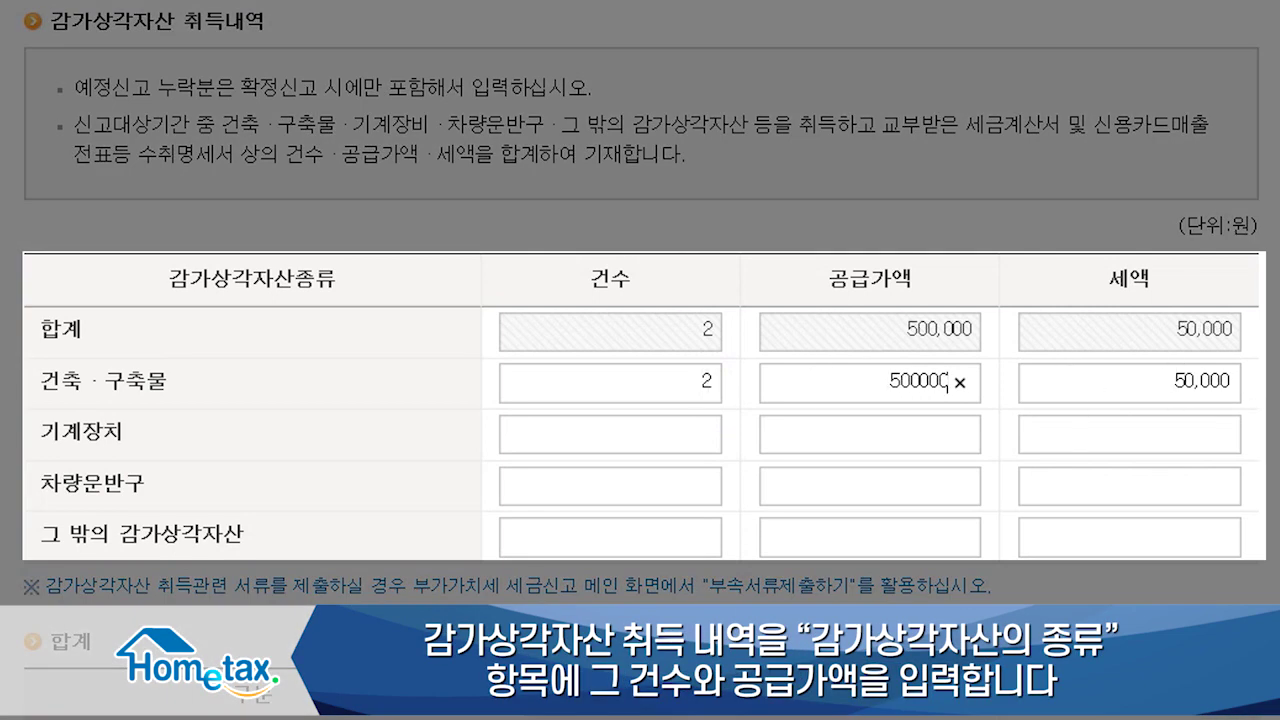
left_click(1276, 432)
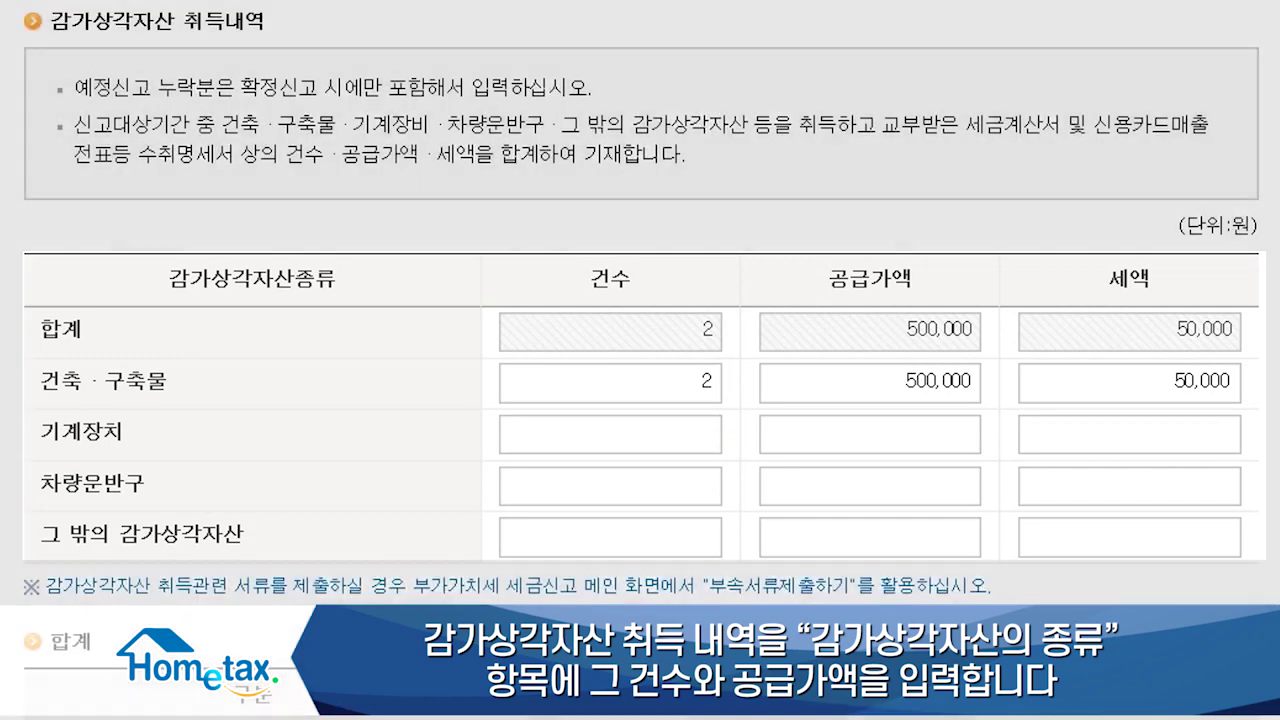
Step: Record 2 tax-invoice-received items with 500,000 supply value in the totals table
scroll(640, 360, "down", 3)
left_click(640, 470)
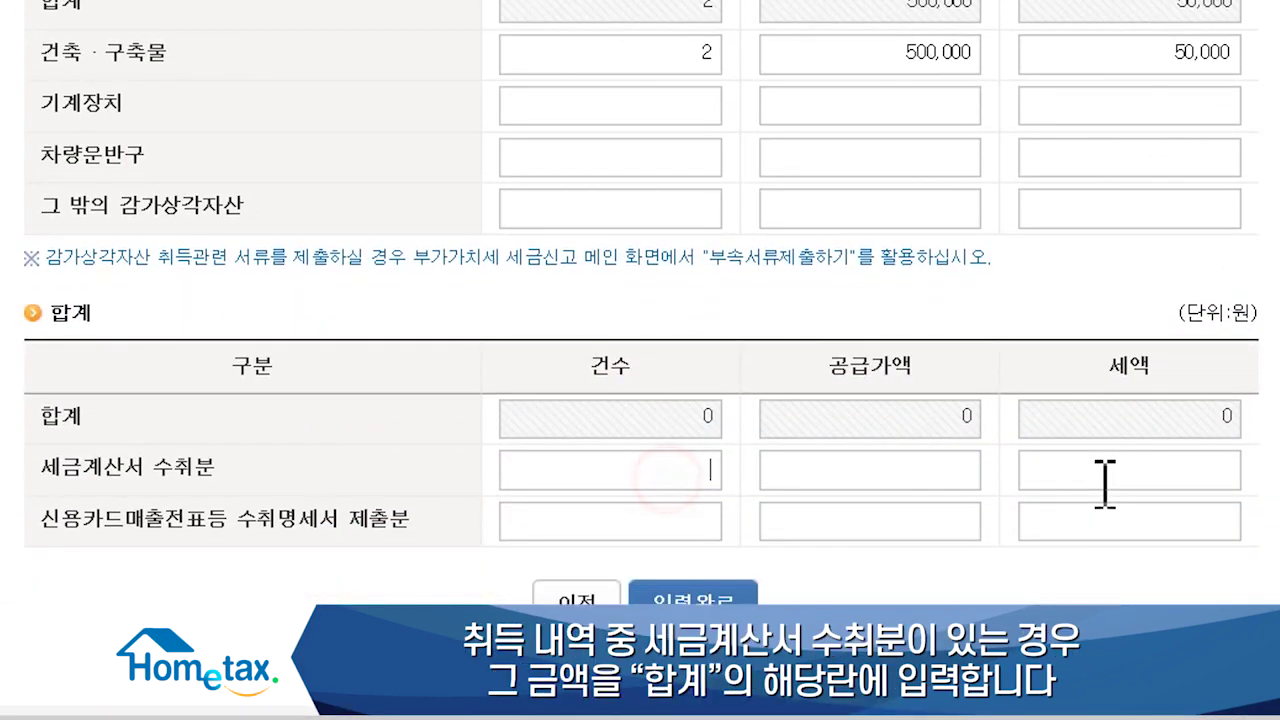
type("2")
key("Tab")
type("00000")
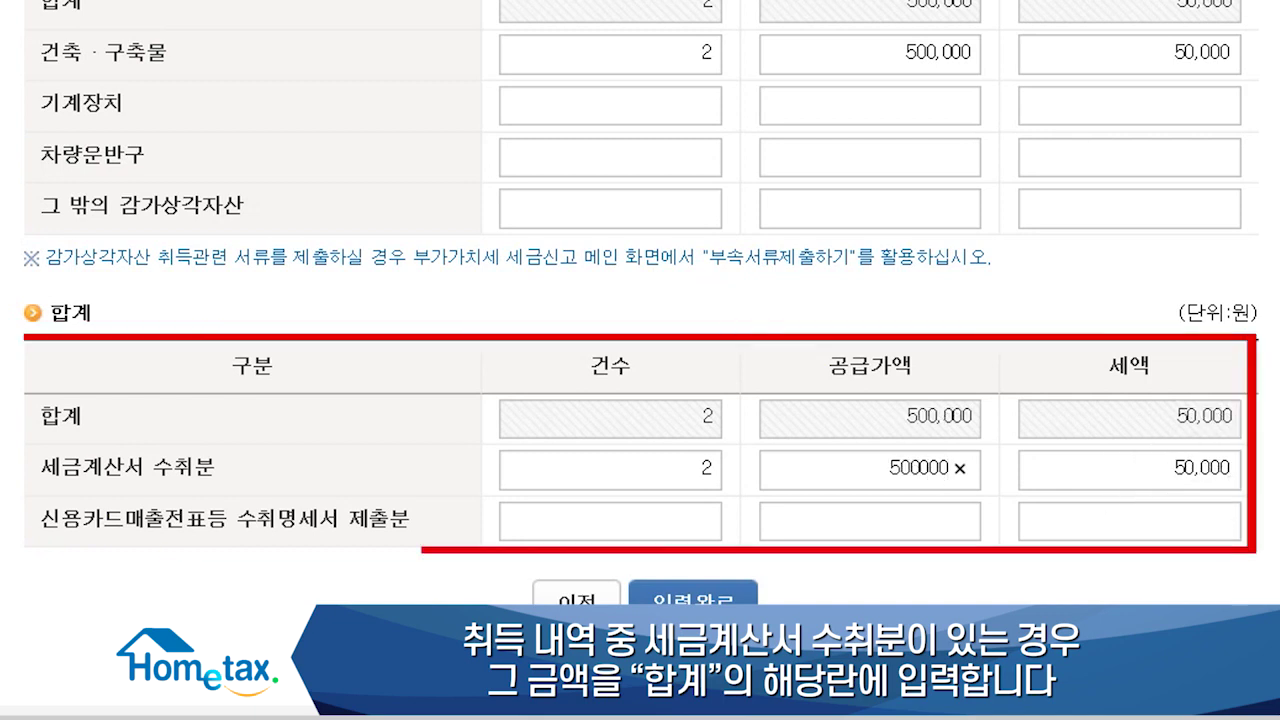
left_click(1270, 446)
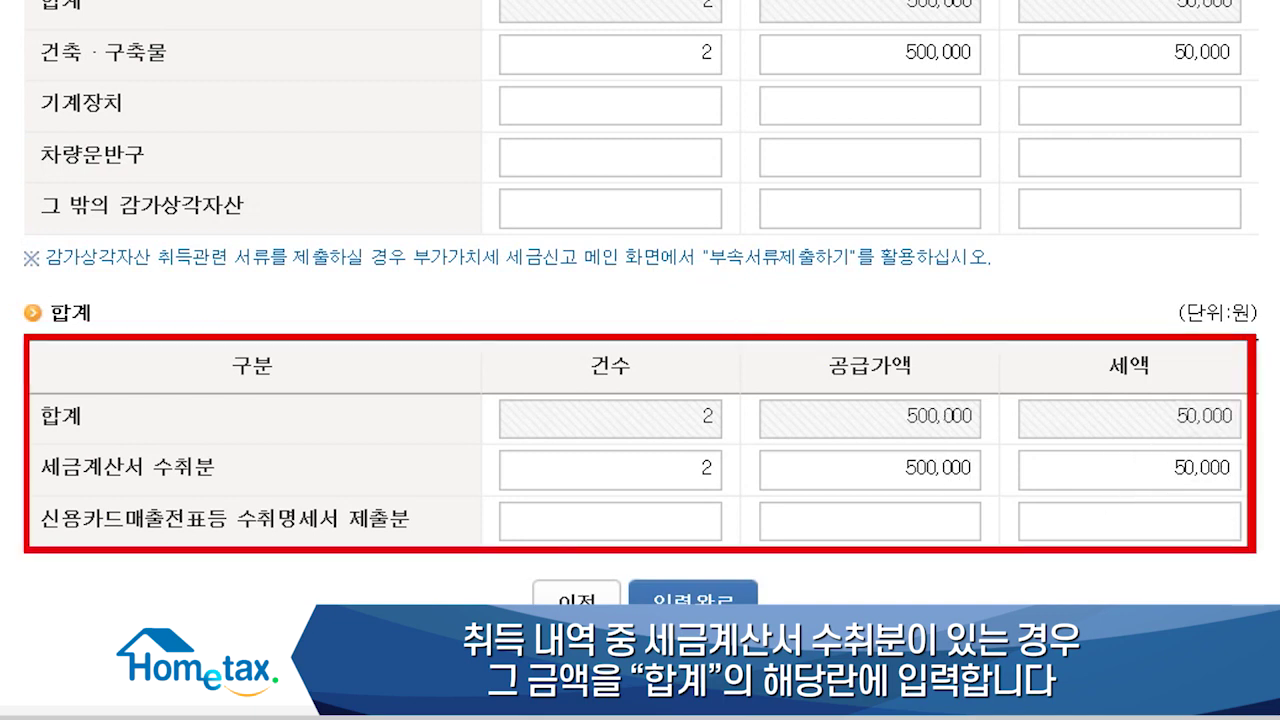
Step: Save the fixed-asset entries and start the general-purchase card-slip statement from row 14
left_click(693, 598)
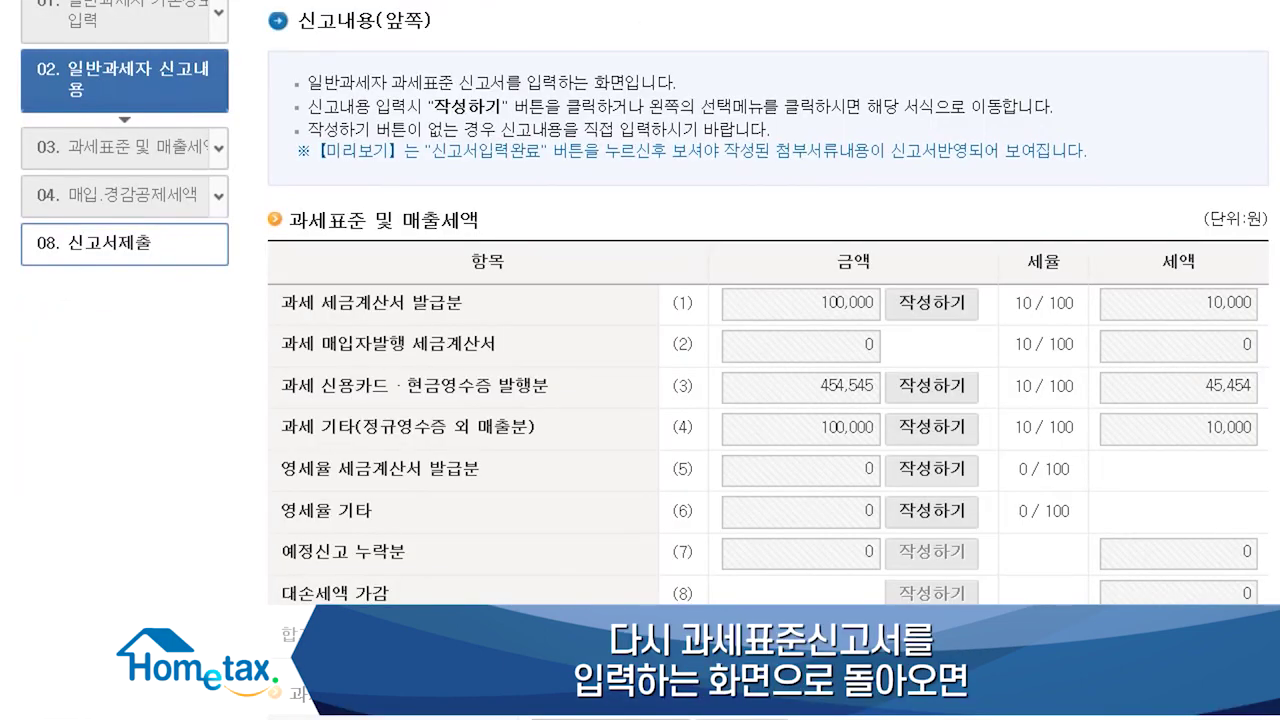
scroll(768, 340, "down", 5)
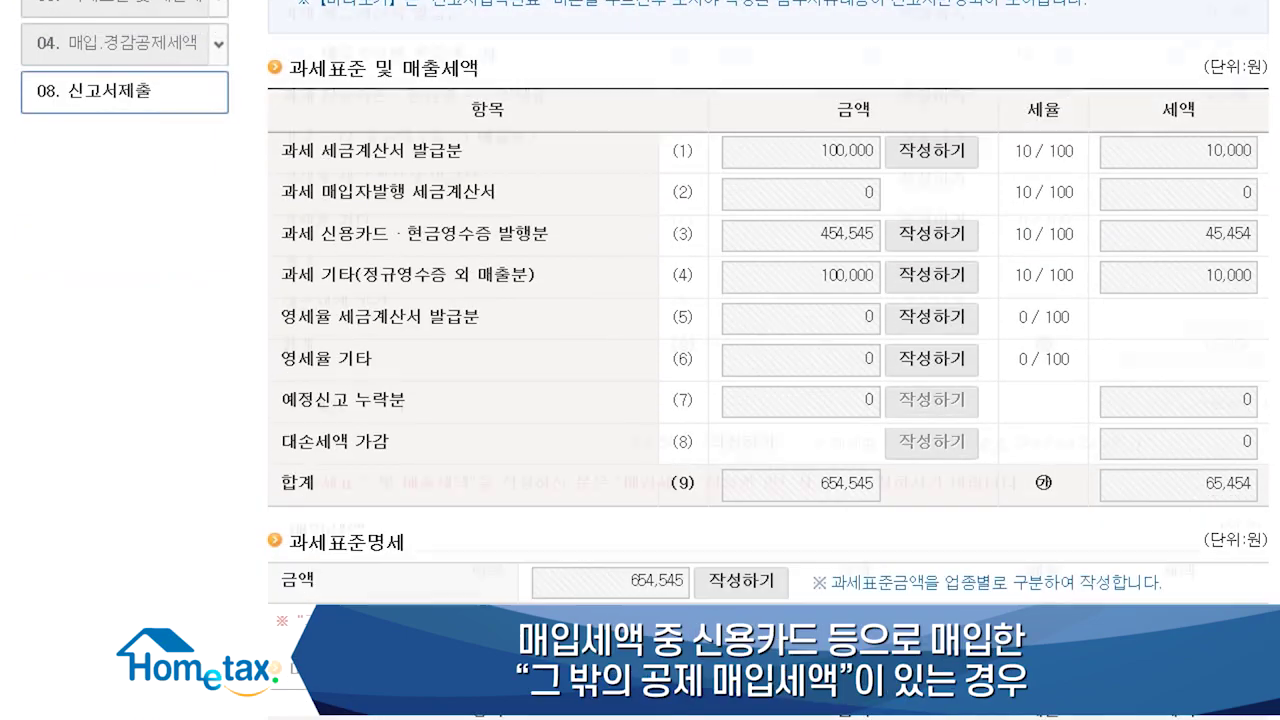
scroll(768, 360, "down", 3)
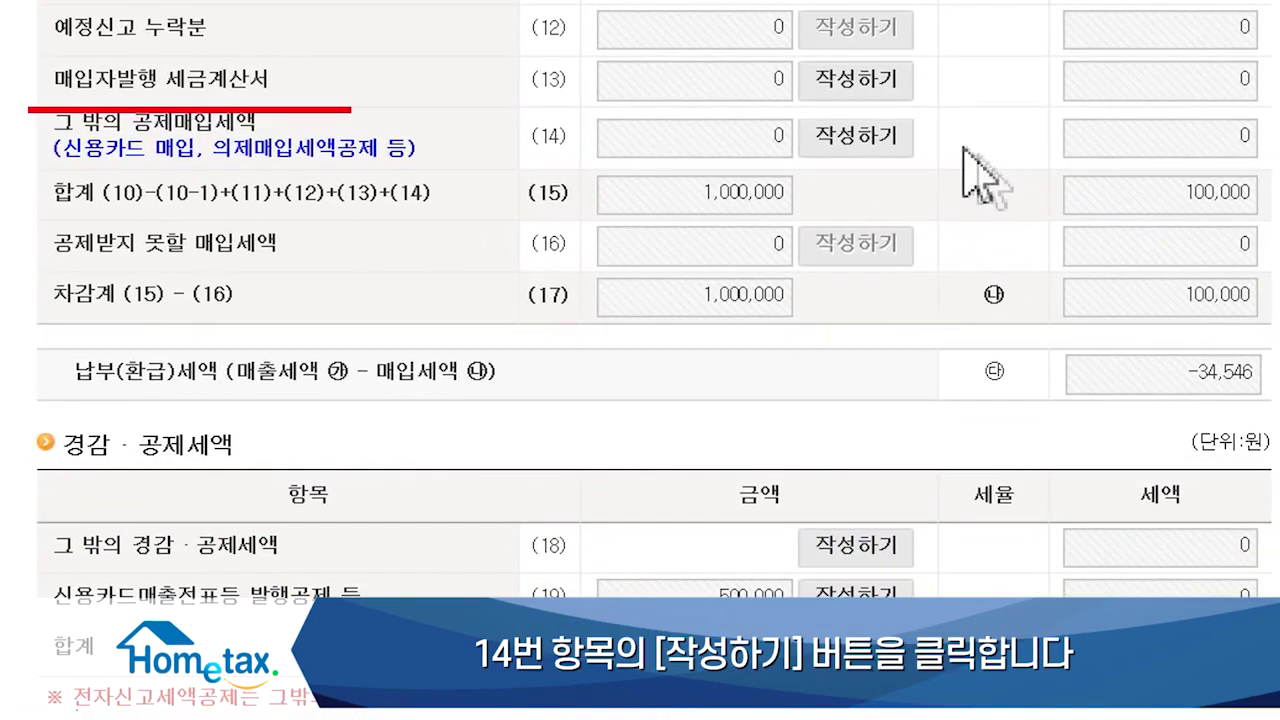
left_click(943, 290)
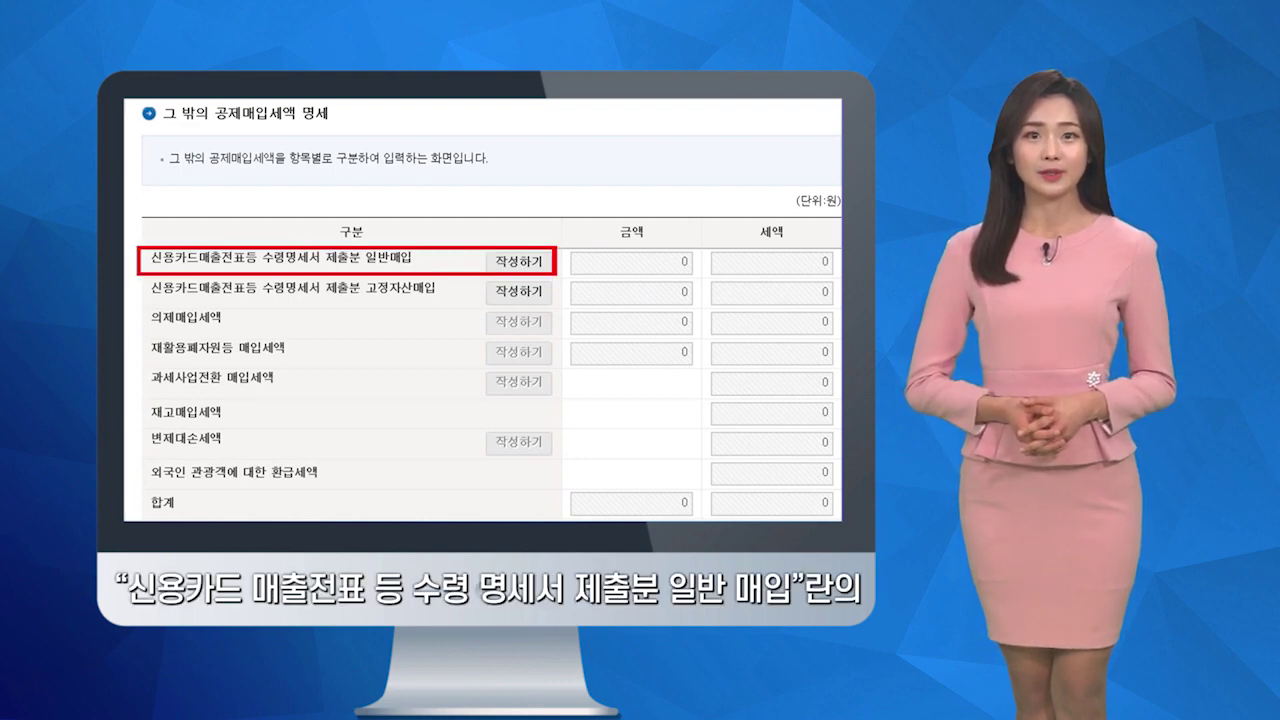
left_click(522, 262)
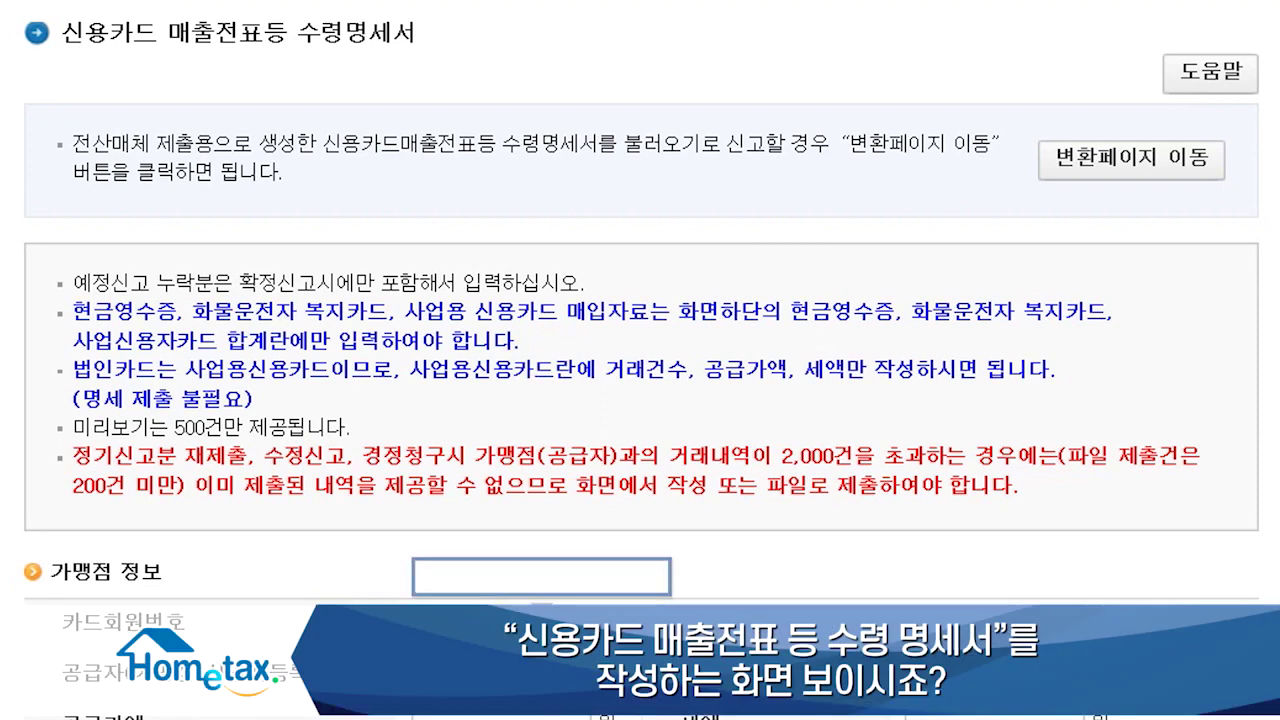
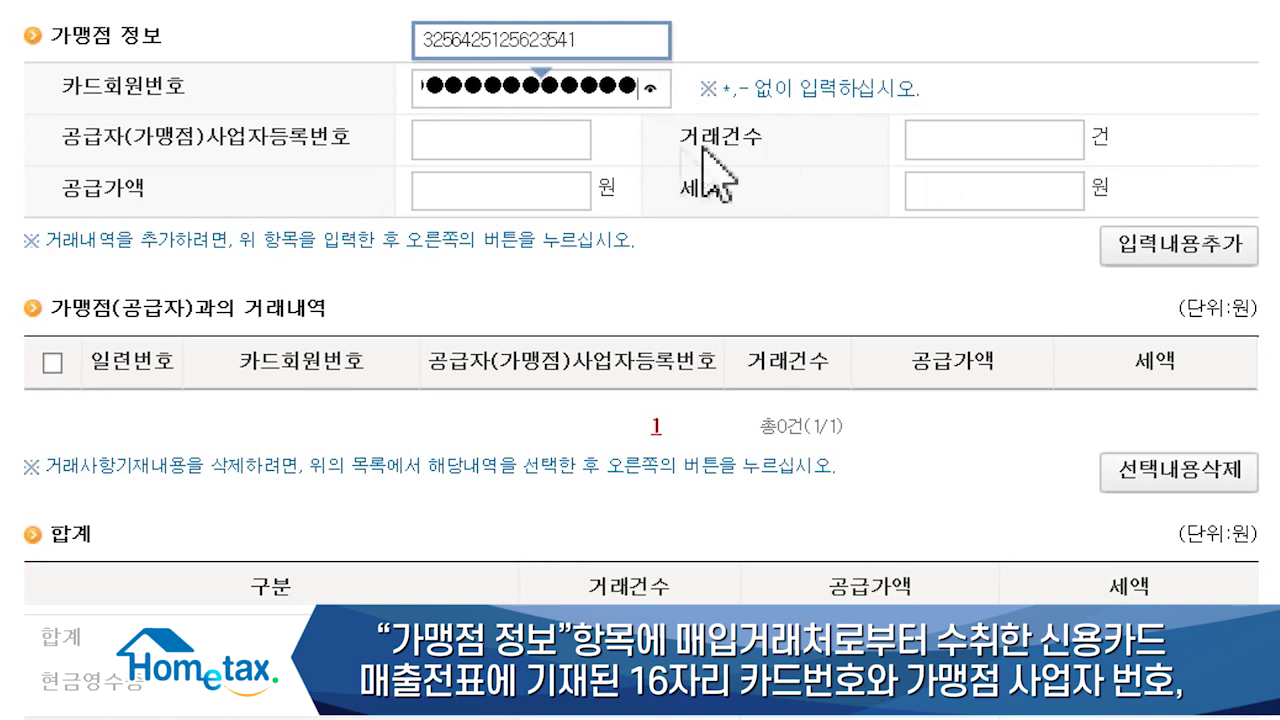
Step: Enter the card number and merchant registration number, 5 transactions, 100,000 supply, and add it to the list
left_click(538, 143)
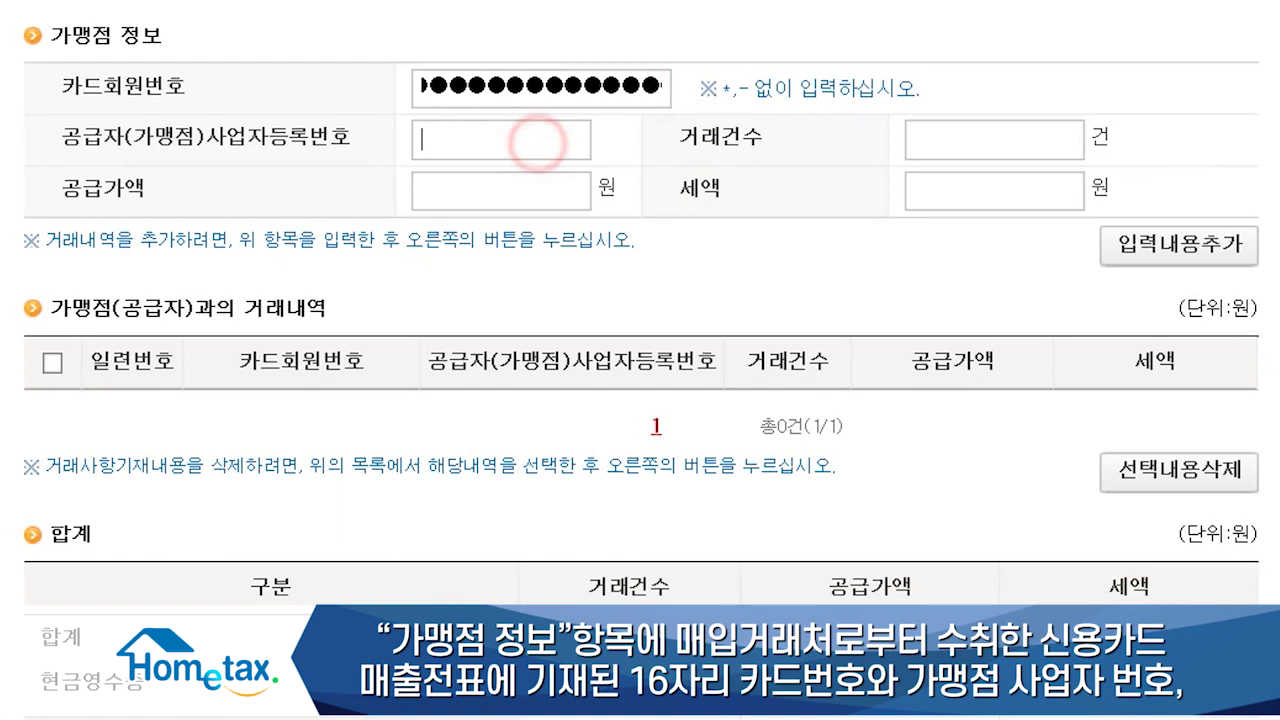
type("12")
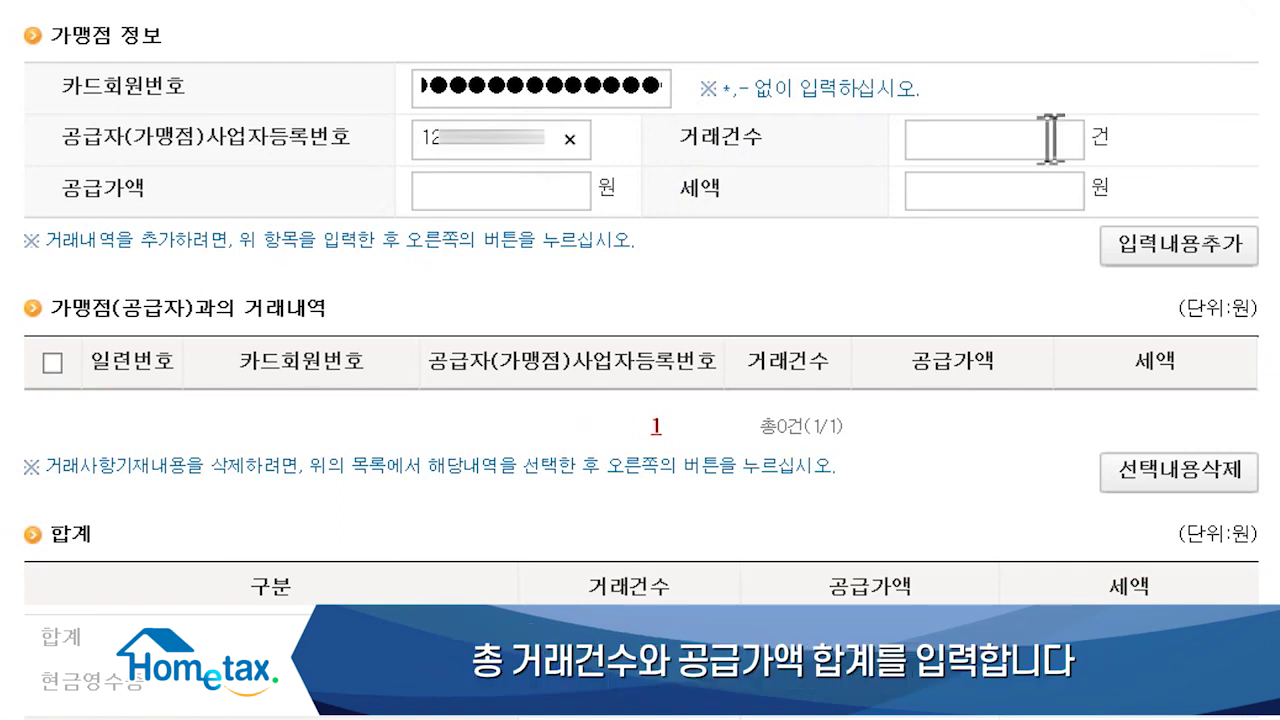
left_click(1048, 137)
type("5")
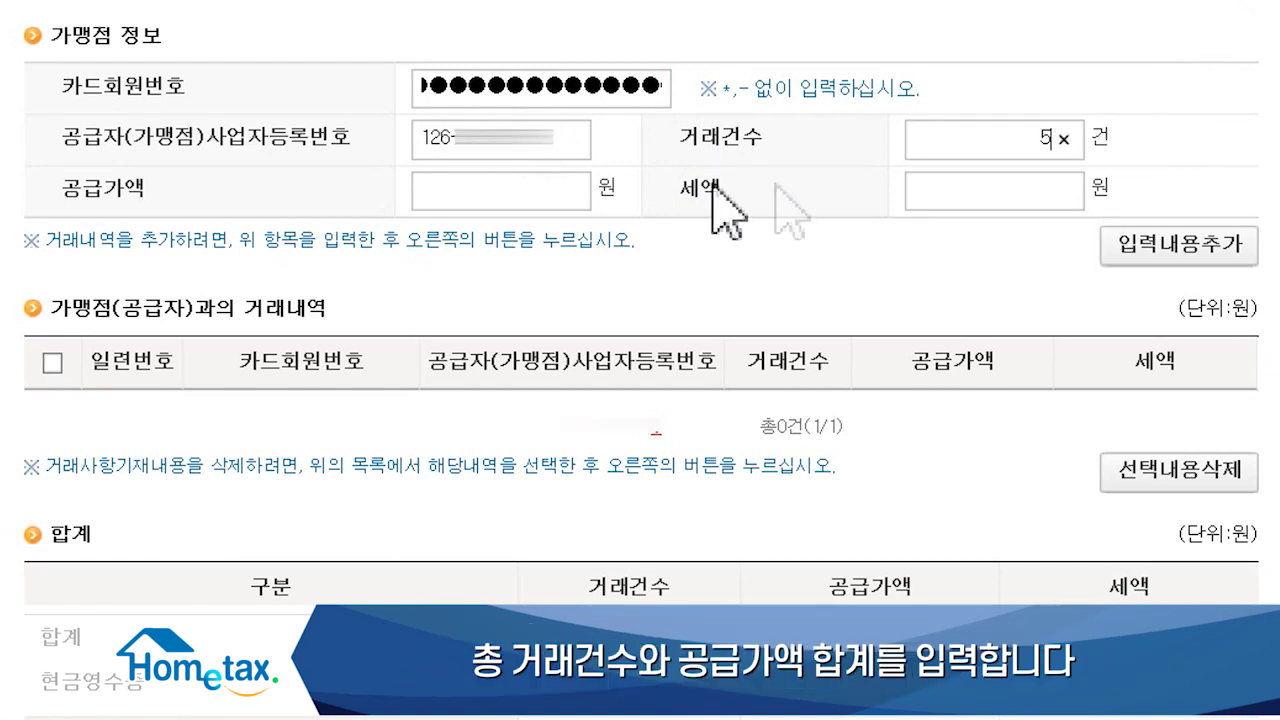
left_click(568, 193)
type("10")
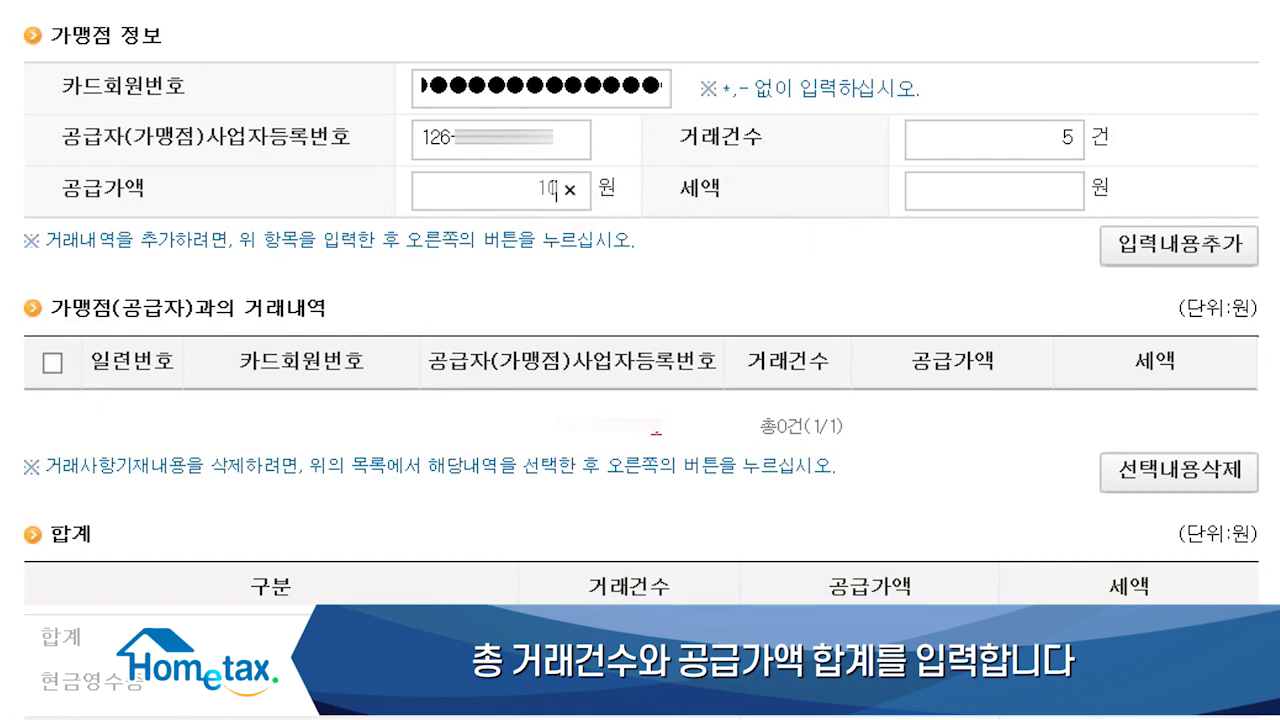
type("0000")
key("Tab")
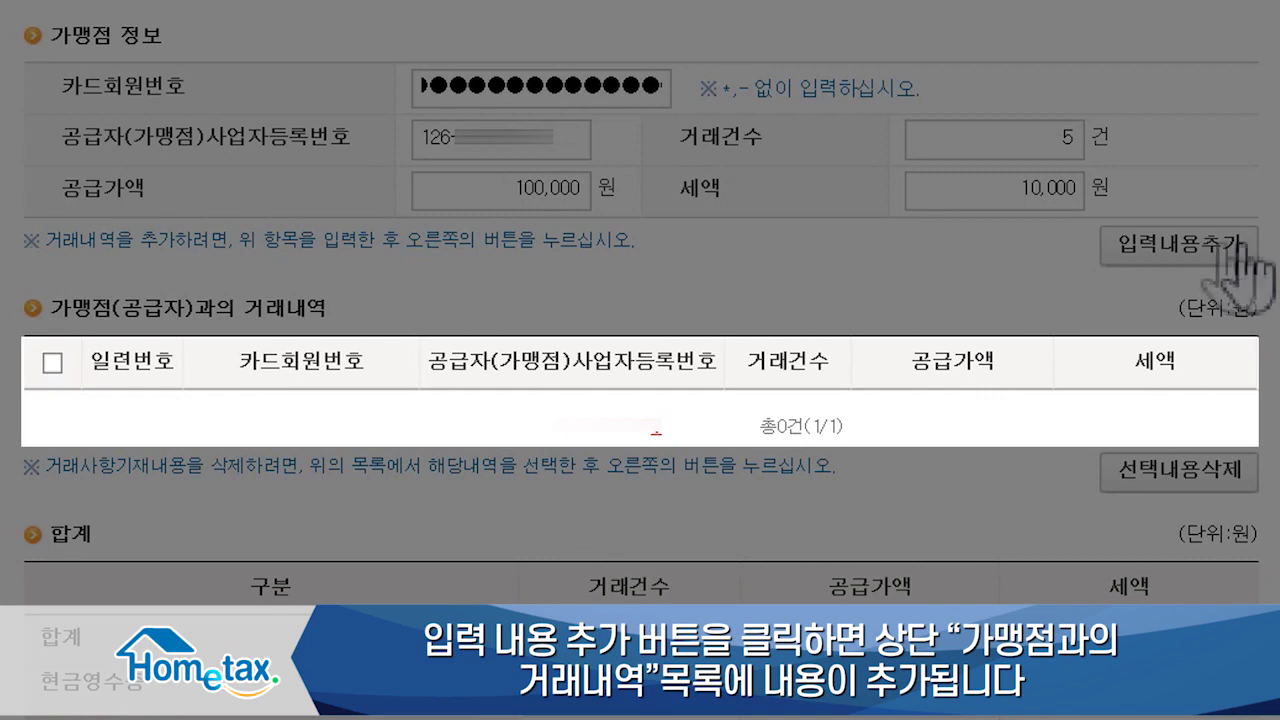
left_click(1212, 242)
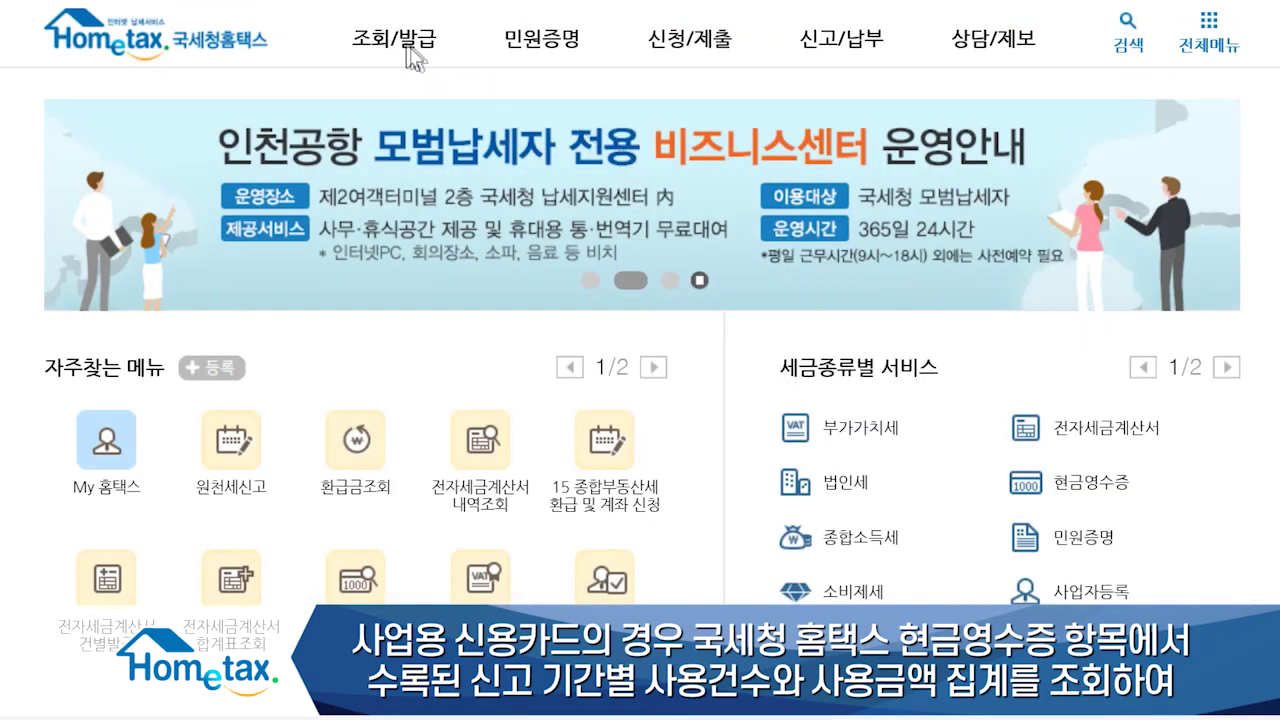
Step: Check the 2019 business-card cumulative purchases and enter them, giving 700,000 supply and 70,000 tax
left_click(414, 57)
left_click(689, 415)
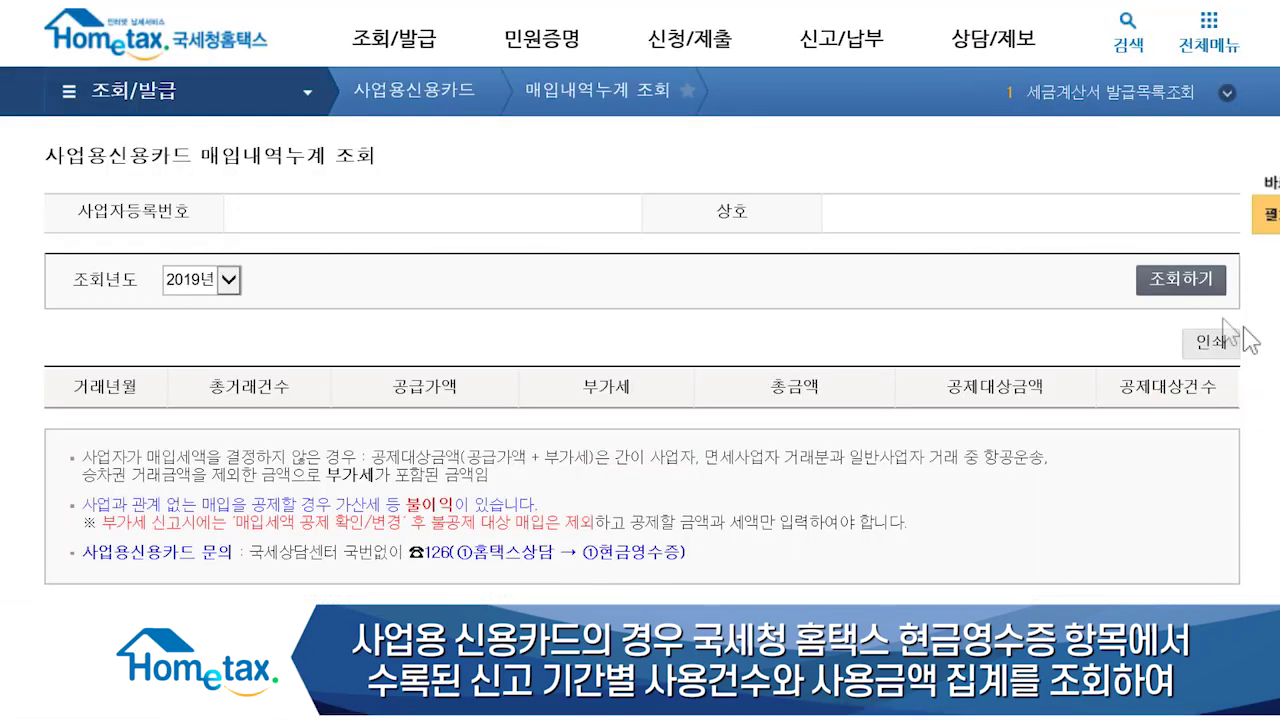
left_click(1180, 280)
scroll(640, 400, "down", 2)
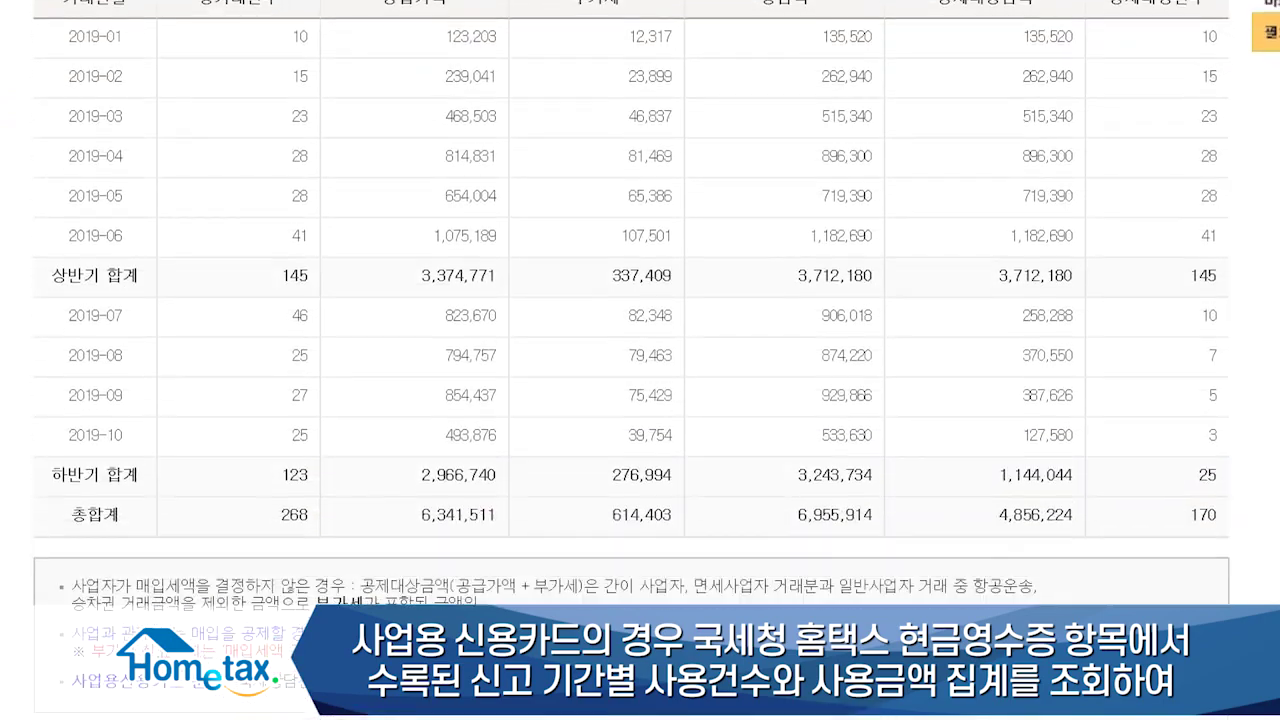
scroll(640, 360, "down", 1)
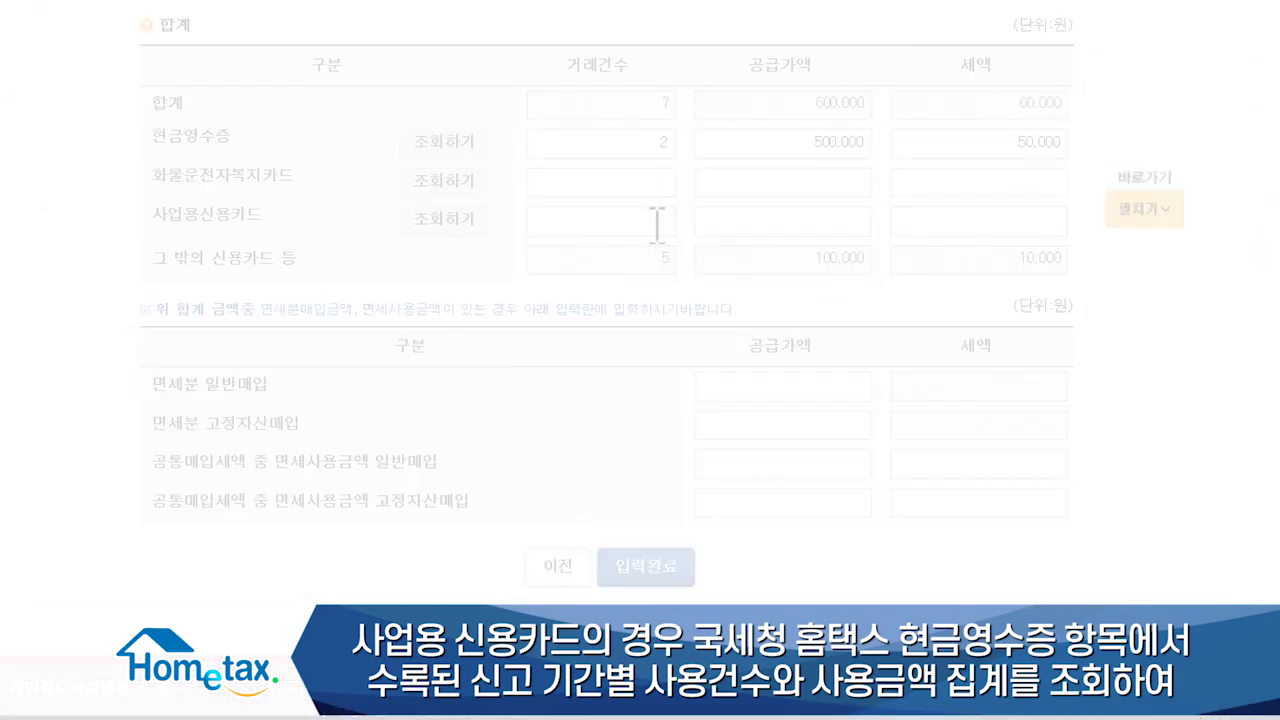
left_click(655, 222)
type("3100000")
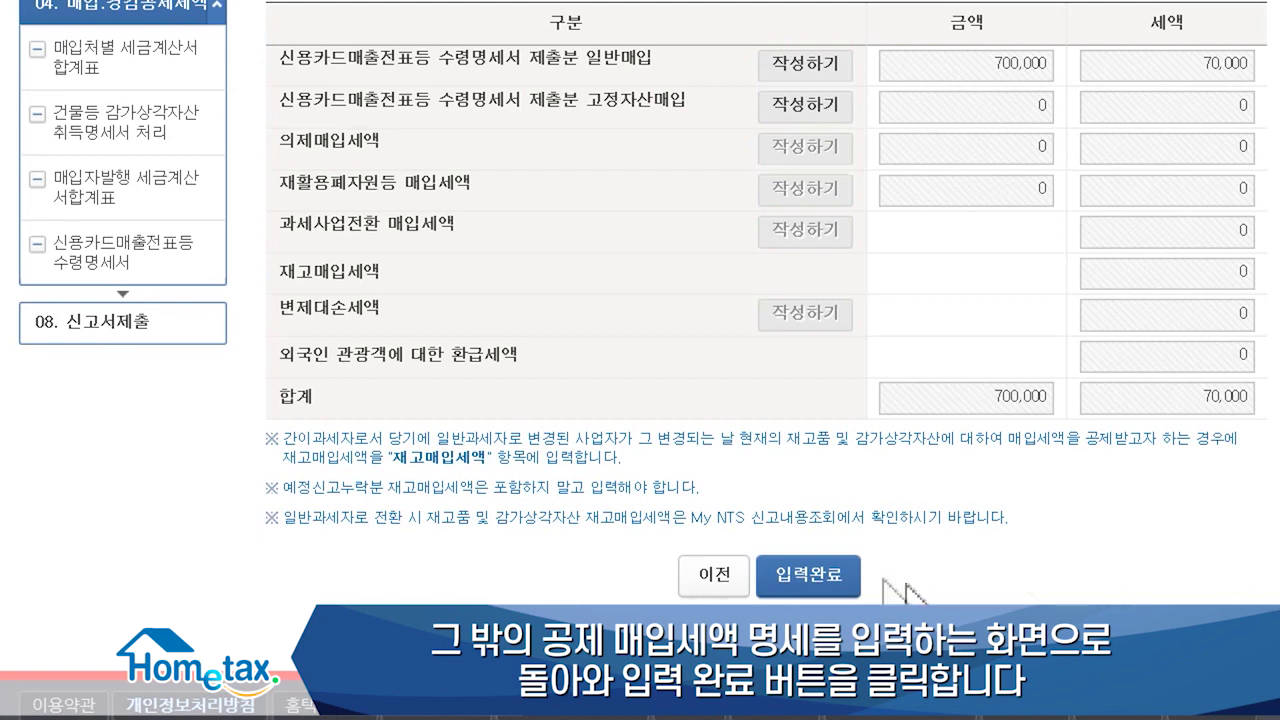
left_click(838, 577)
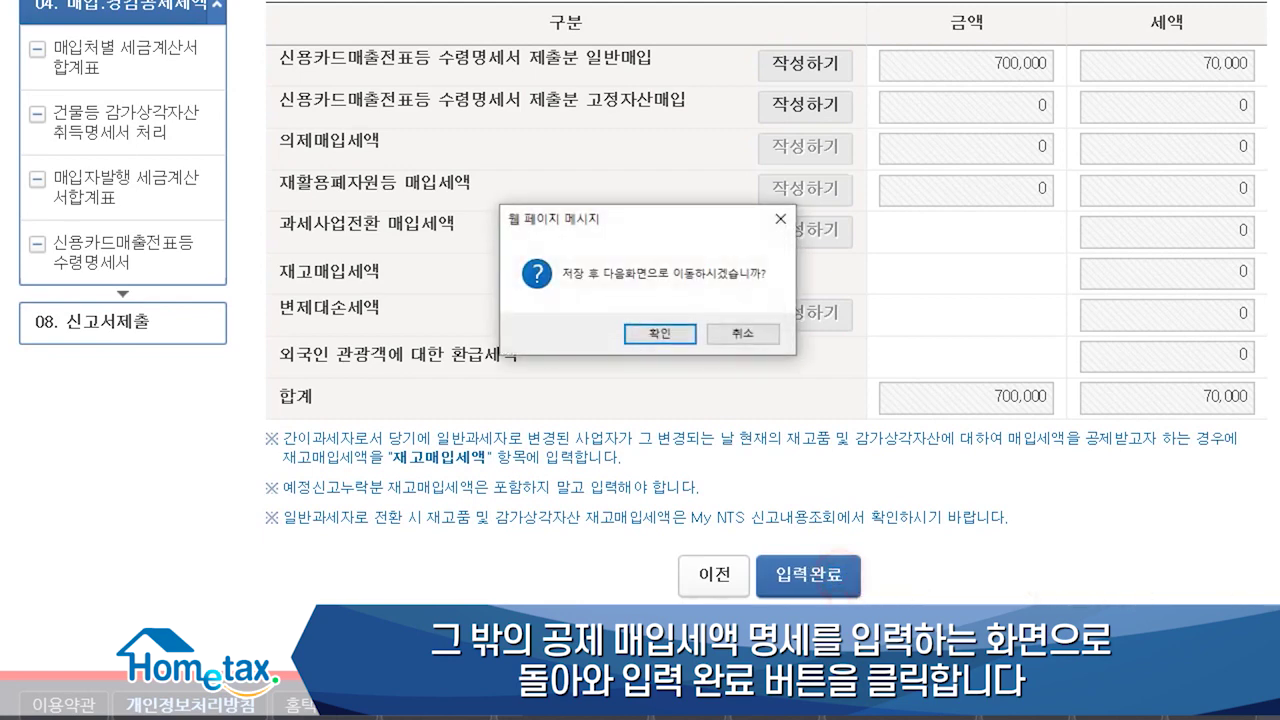
Step: Confirm saving the 700,000 card-slip purchases and open the row (16) non-deductible purchase tax statement
left_click(650, 334)
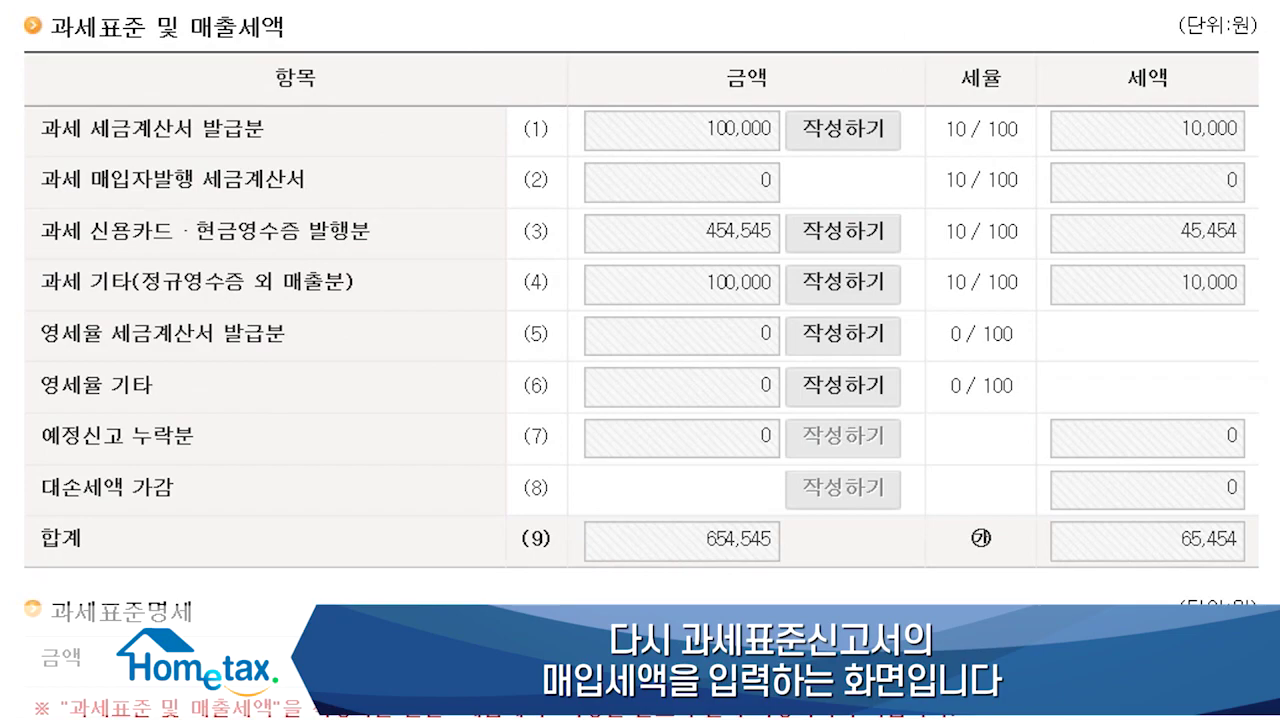
scroll(640, 330, "down", 7)
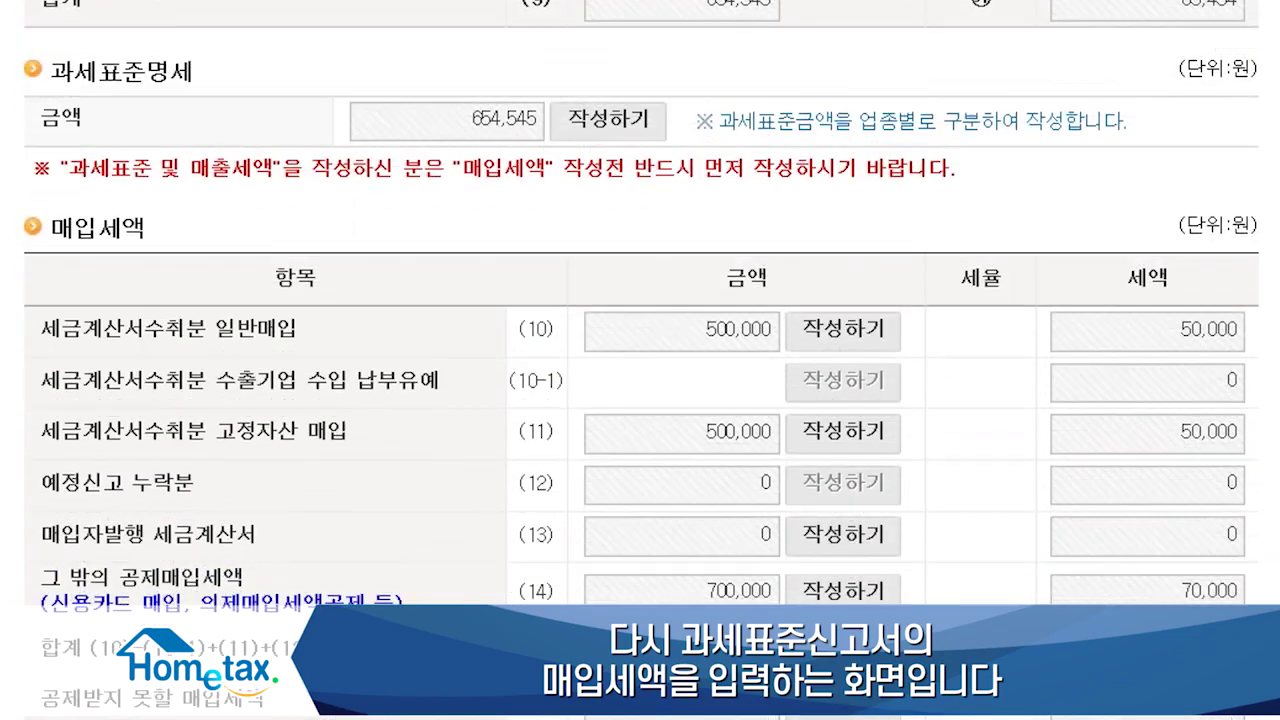
scroll(640, 360, "down", 3)
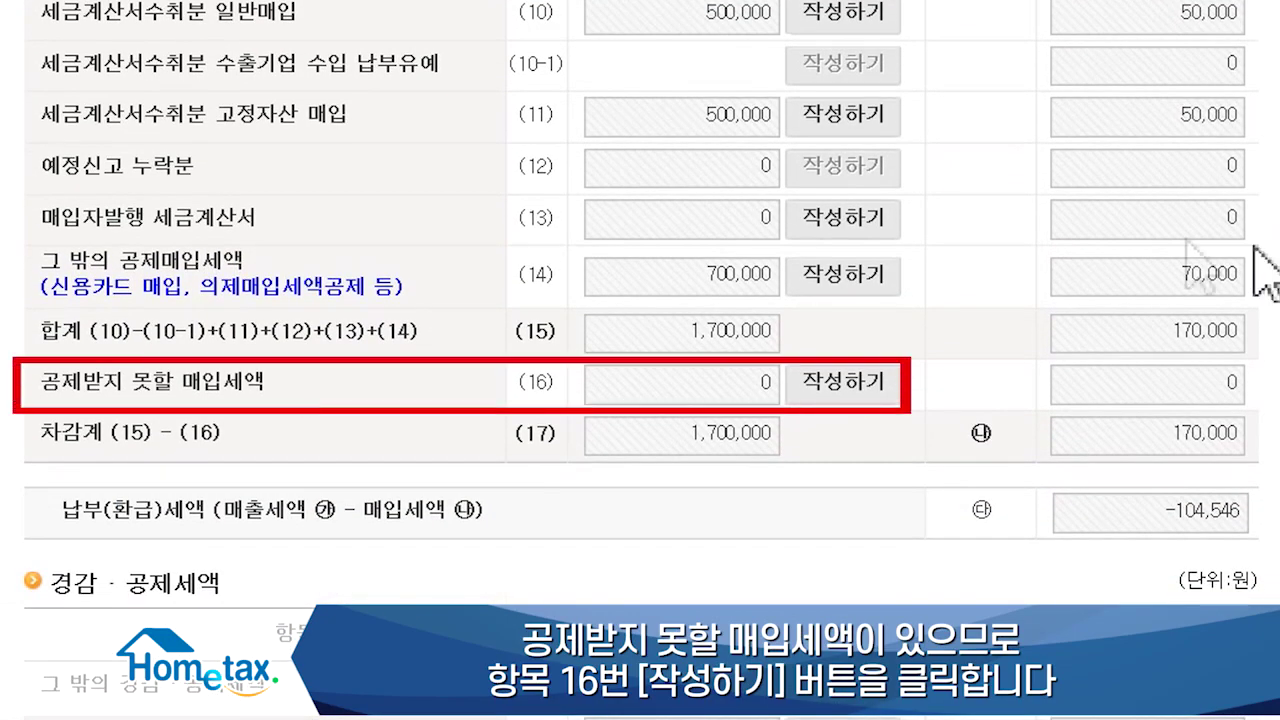
left_click(848, 385)
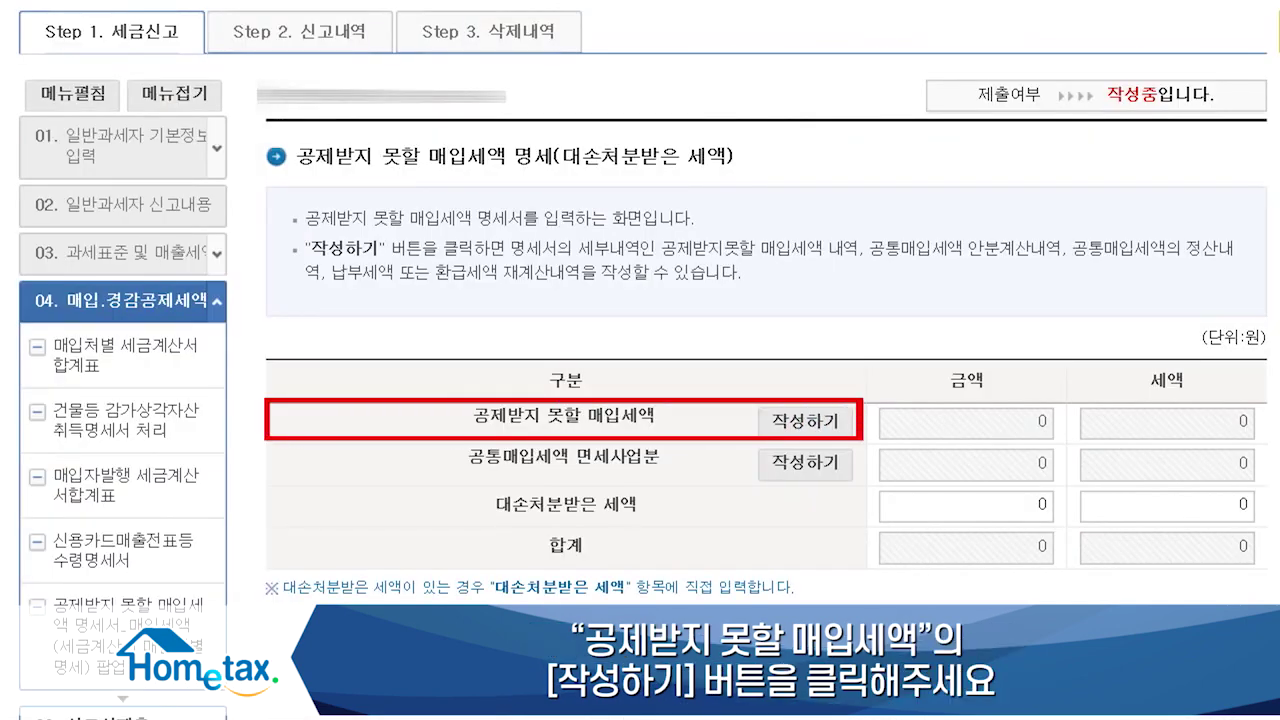
Step: Add a non-deductible entry for business-unrelated expenses: 5 invoices, 100,000 supply, 10,000 tax
left_click(846, 425)
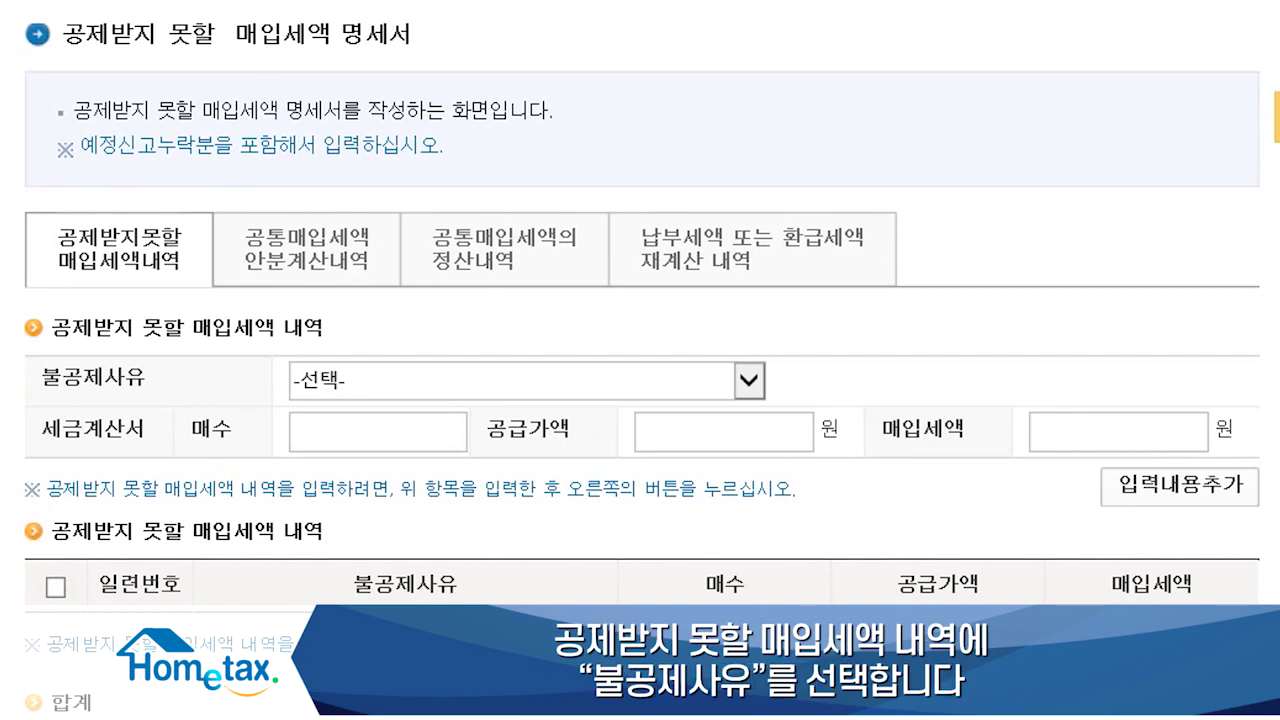
left_click(752, 386)
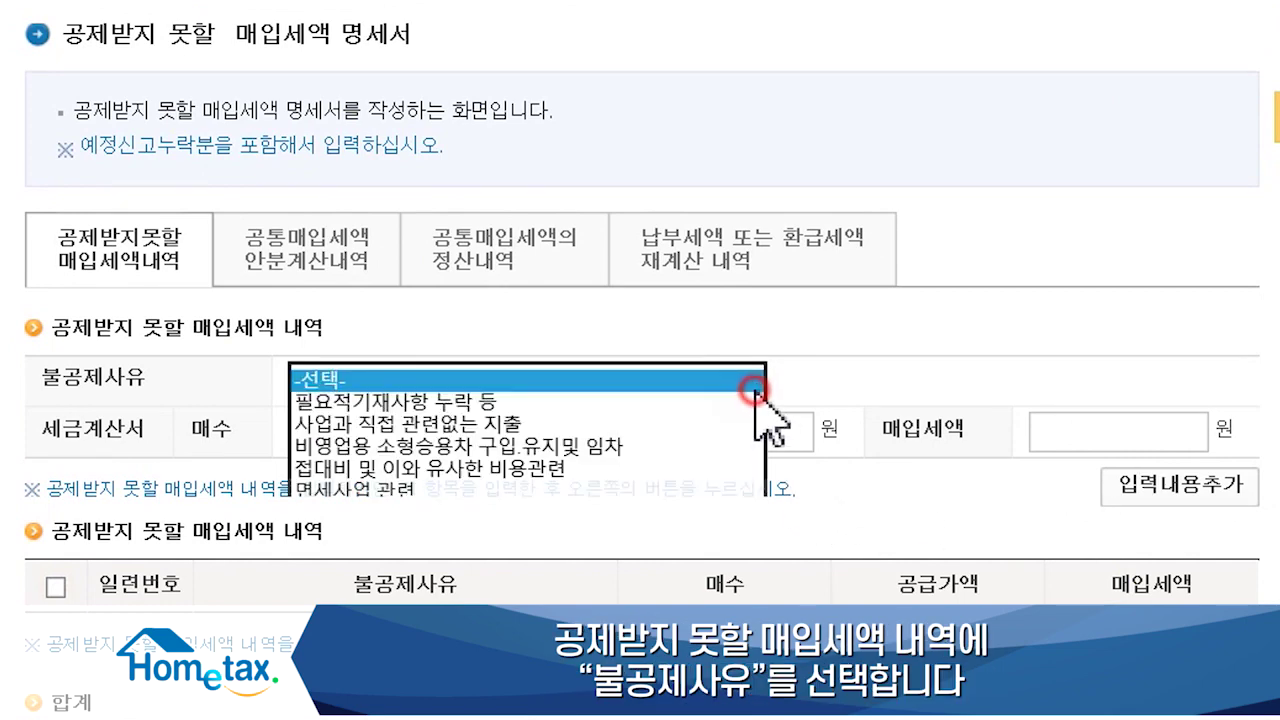
left_click(416, 425)
left_click(376, 438)
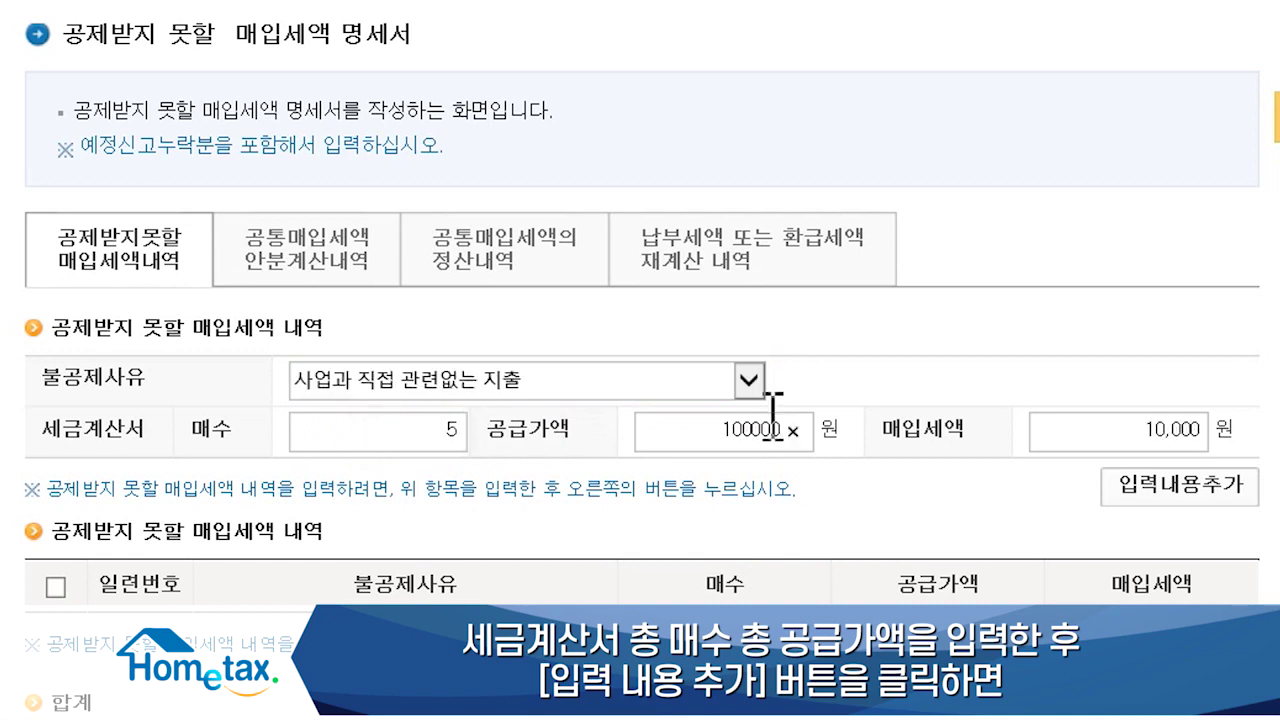
scroll(650, 360, "down", 2)
left_click(1232, 288)
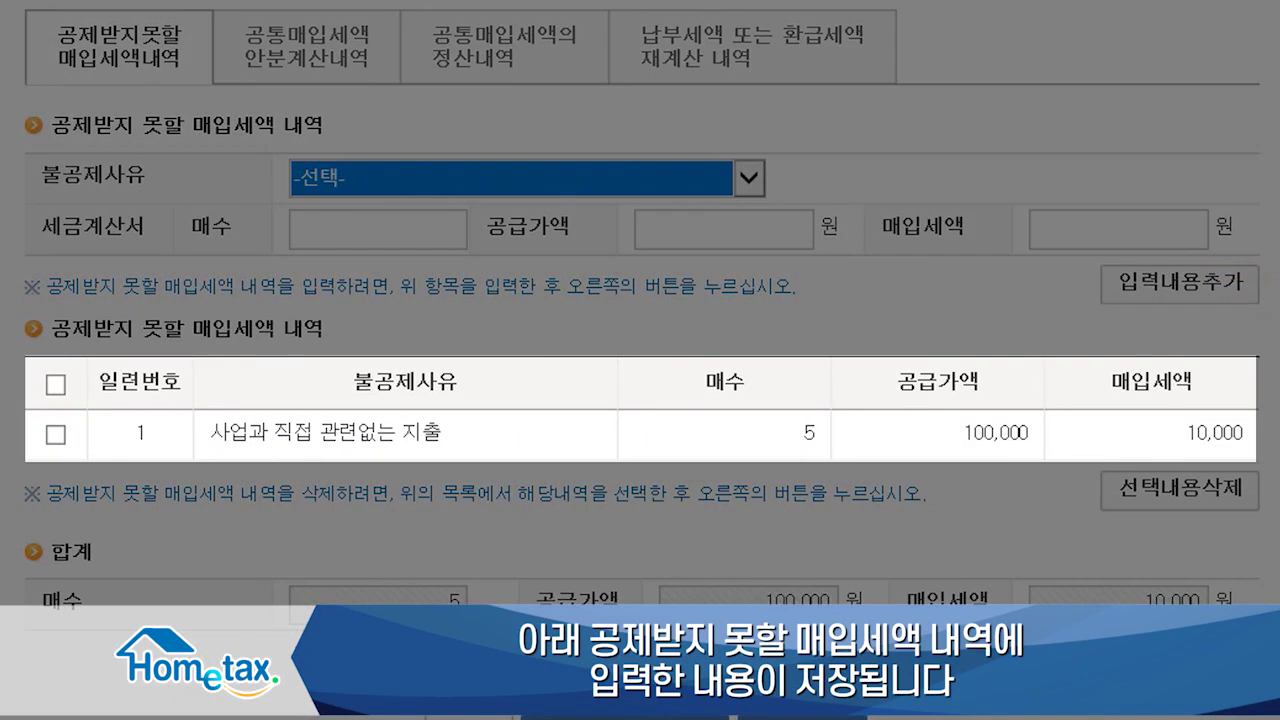
scroll(640, 360, "down", 2)
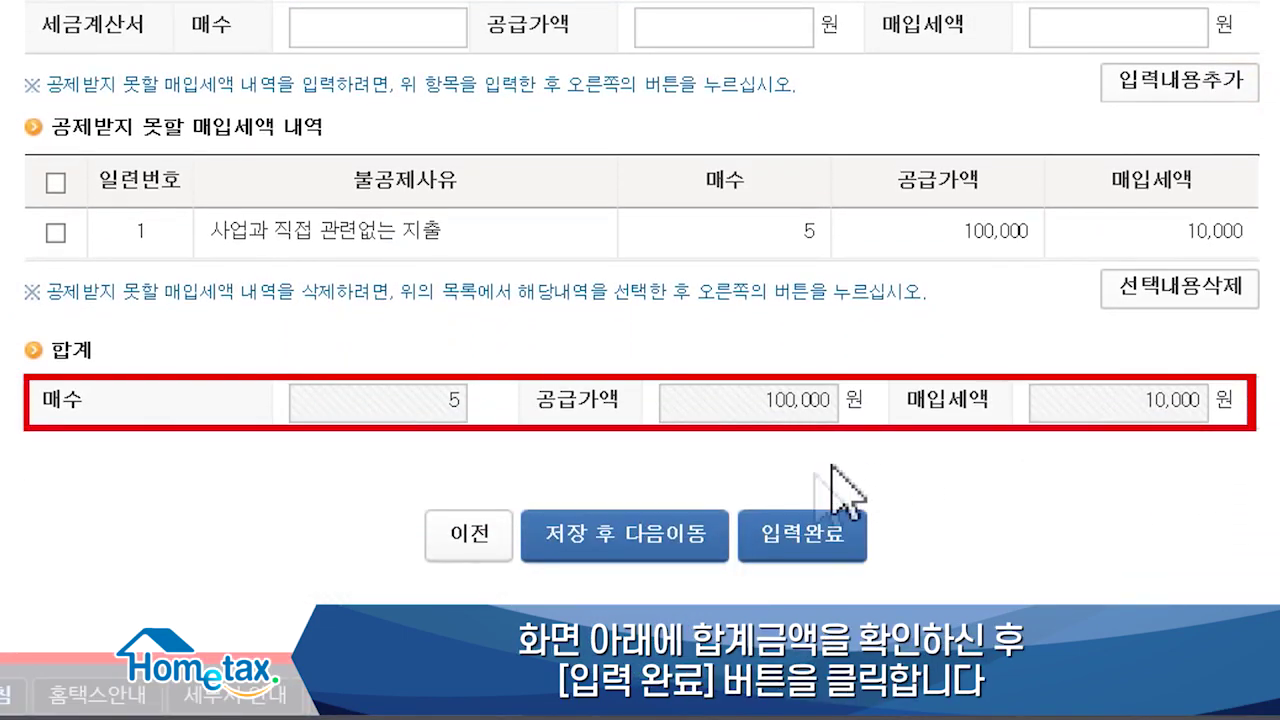
left_click(788, 540)
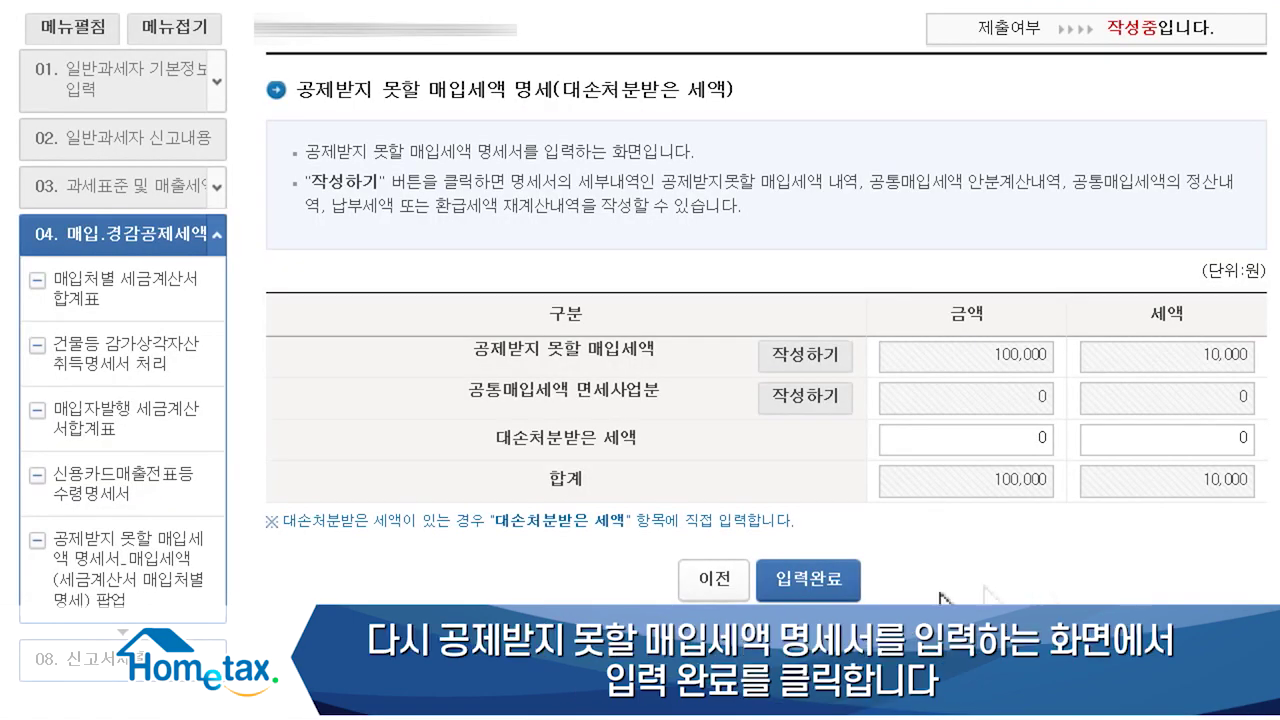
Step: Save the non-deductible statement and move down the return to the reductions and credits section
left_click(826, 595)
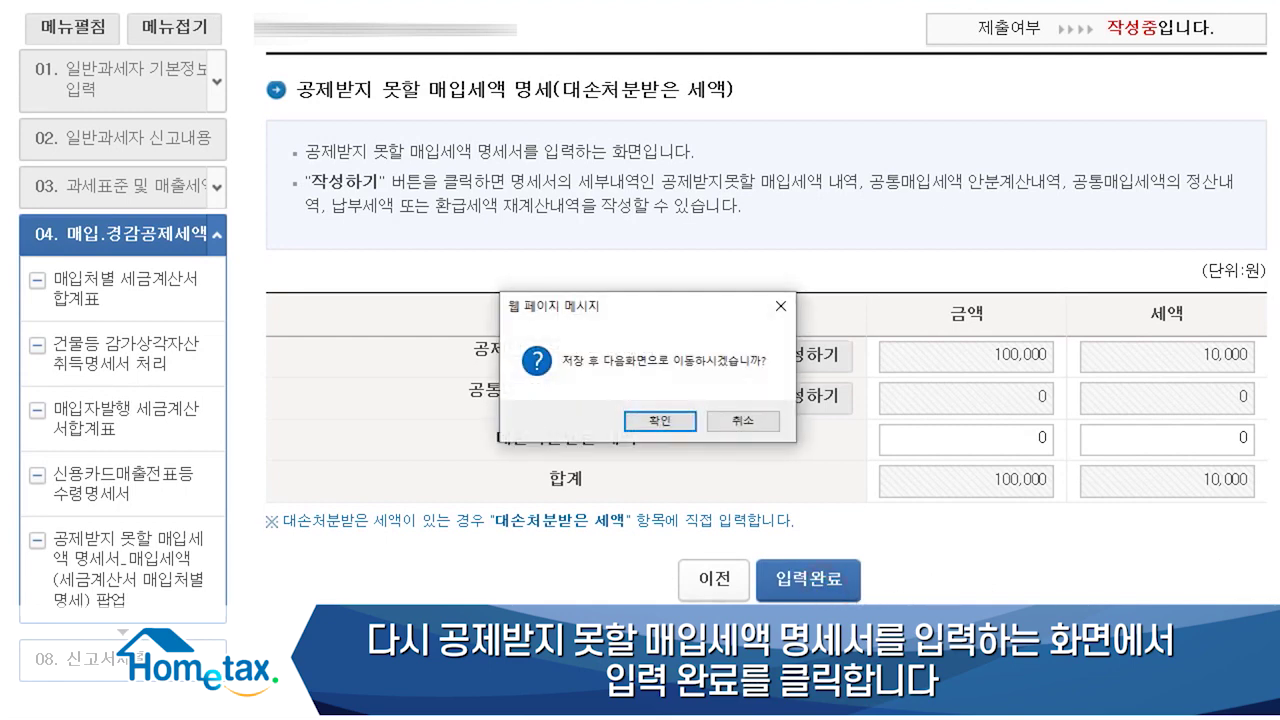
left_click(660, 420)
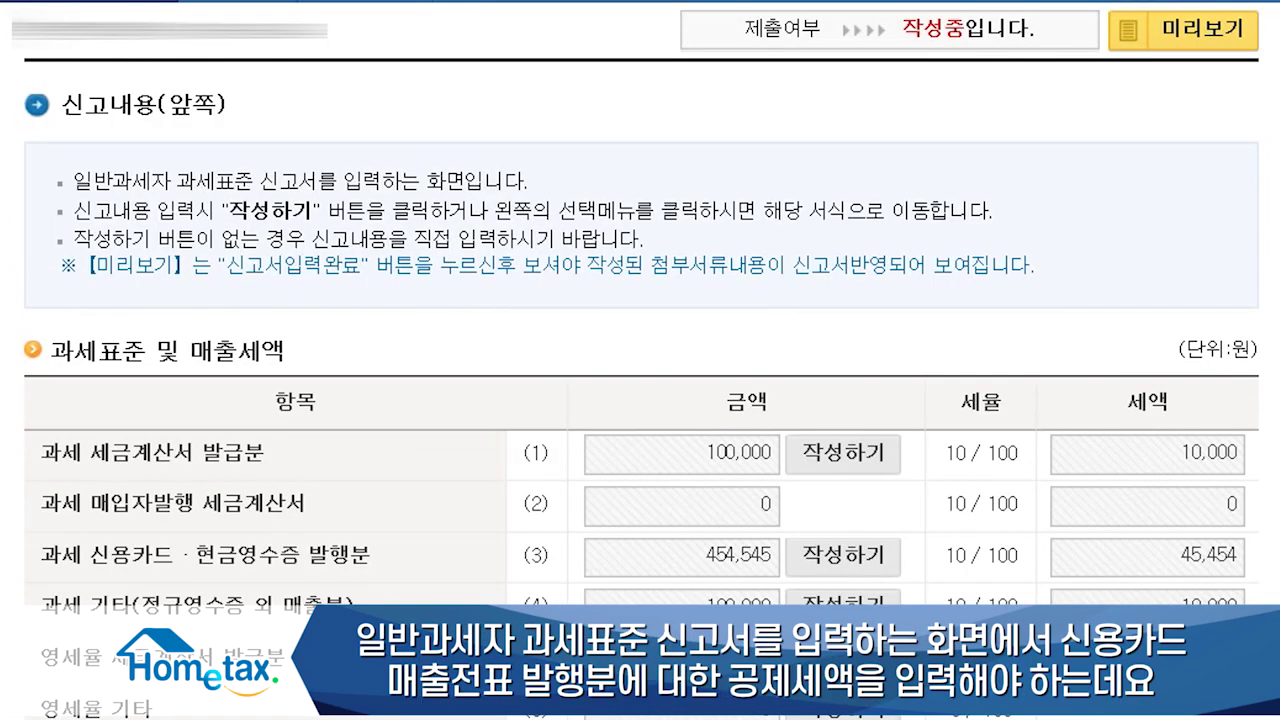
scroll(640, 360, "down", 5)
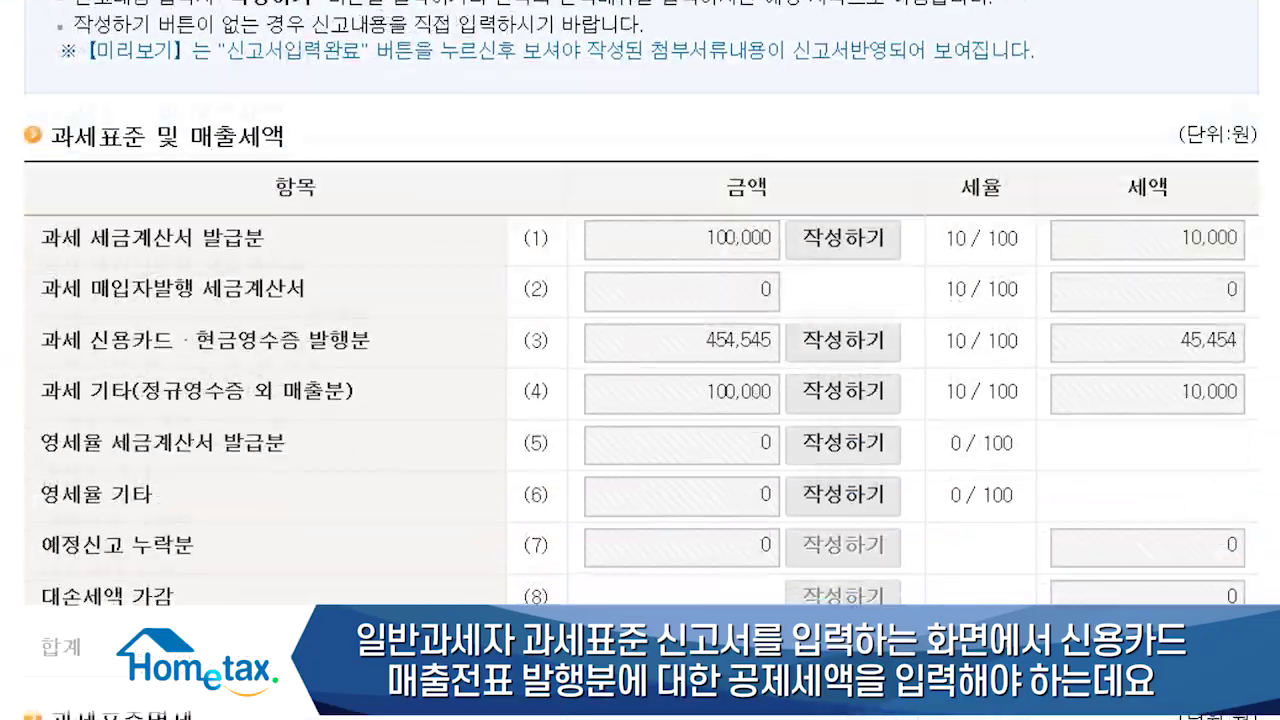
scroll(640, 360, "down", 5)
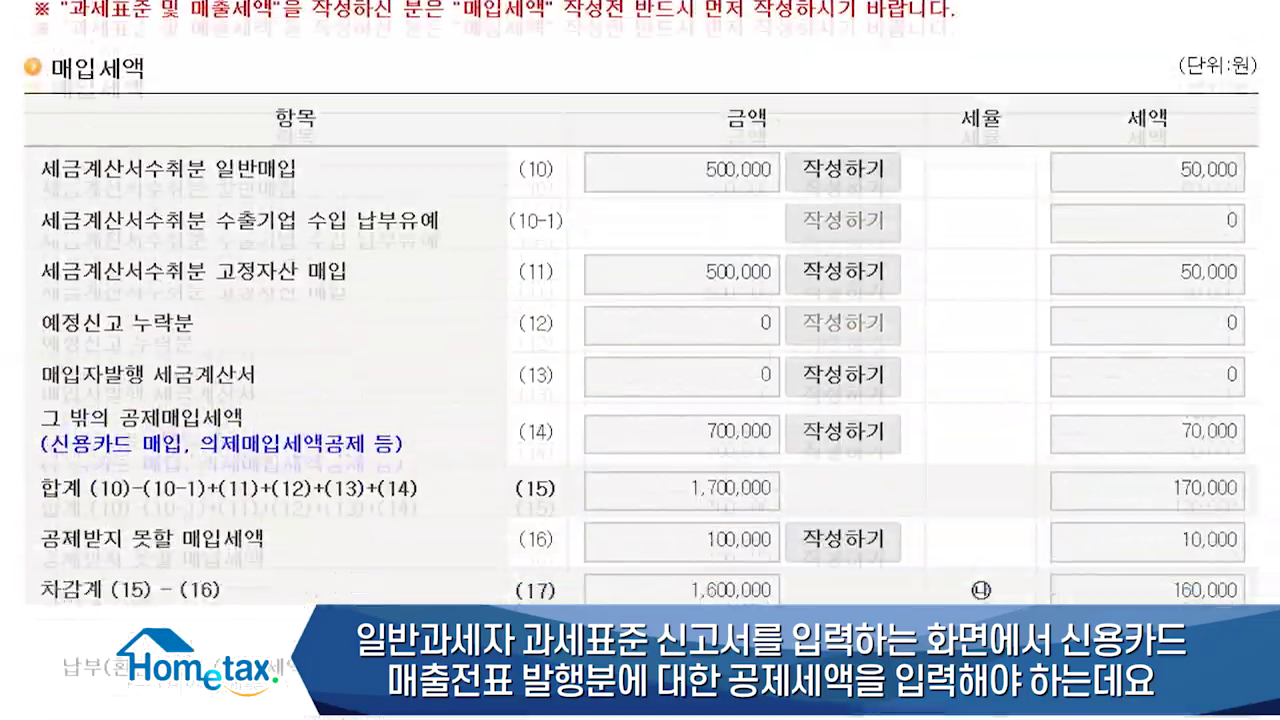
scroll(640, 360, "down", 5)
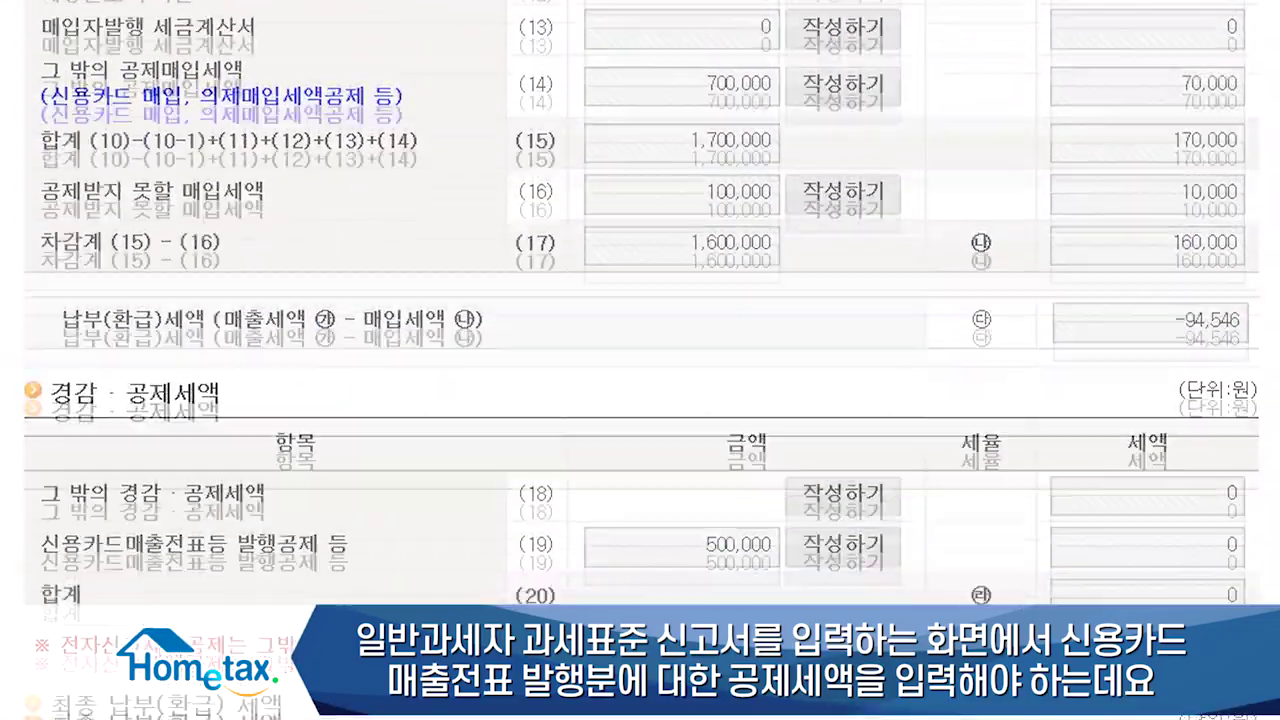
scroll(640, 360, "down", 3)
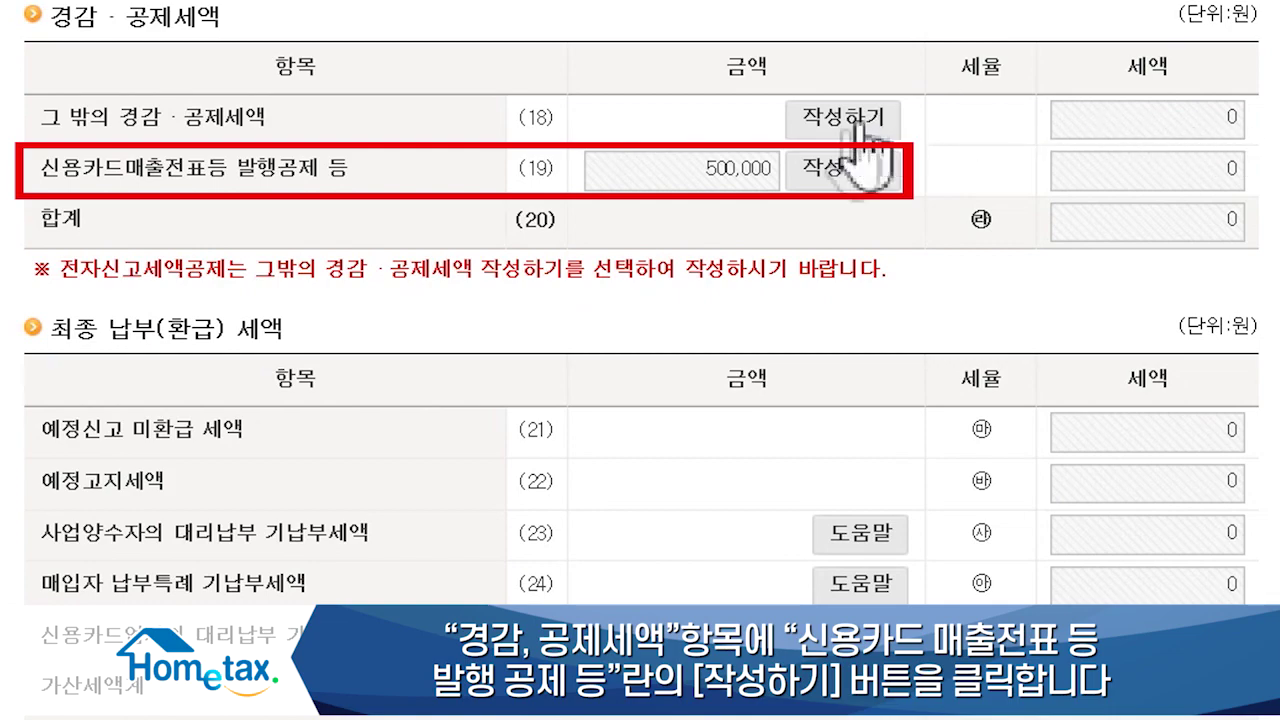
Step: Complete the row (19) card-sales issuance credit by auto-calculation: 500,000 base, 0 credit
left_click(827, 163)
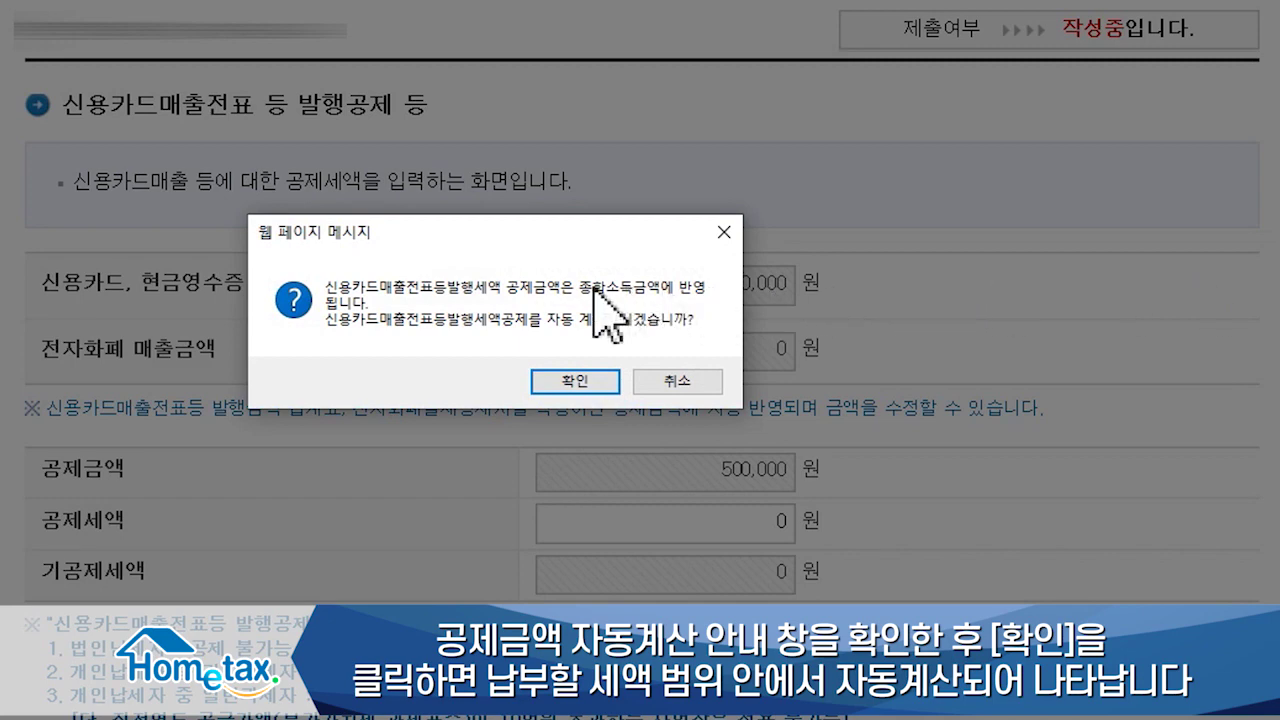
left_click(562, 381)
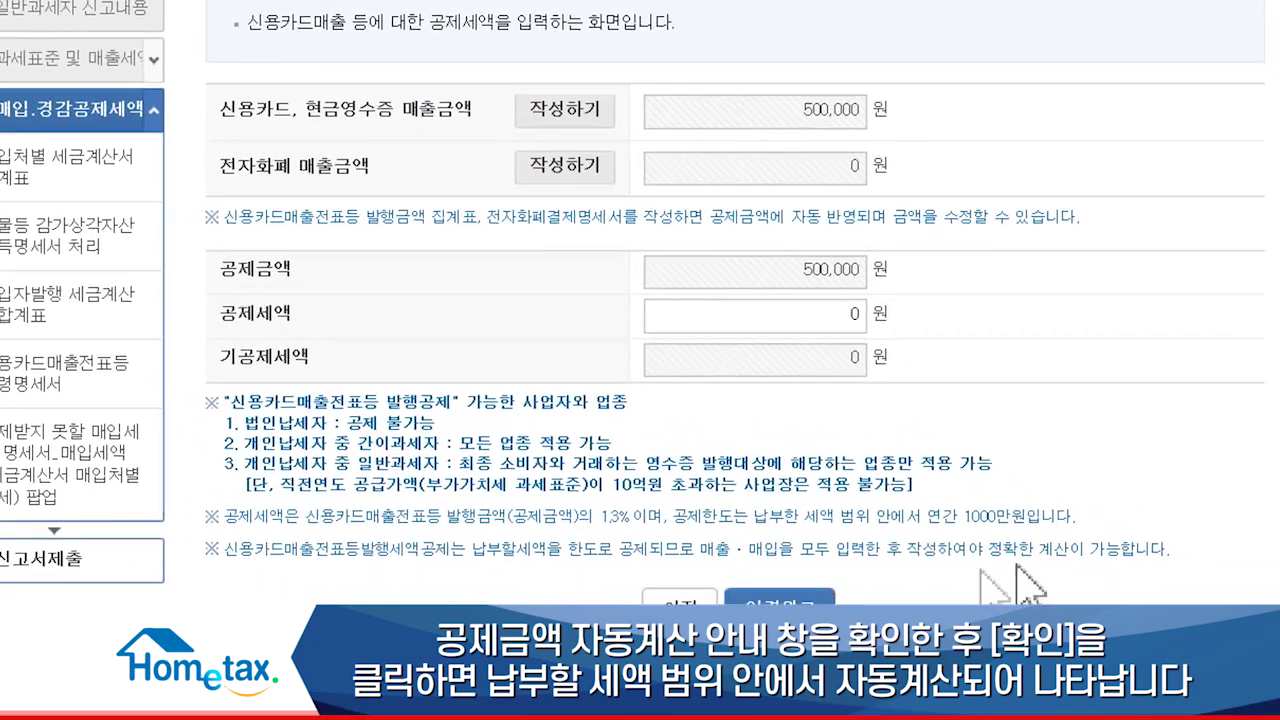
left_click(670, 522)
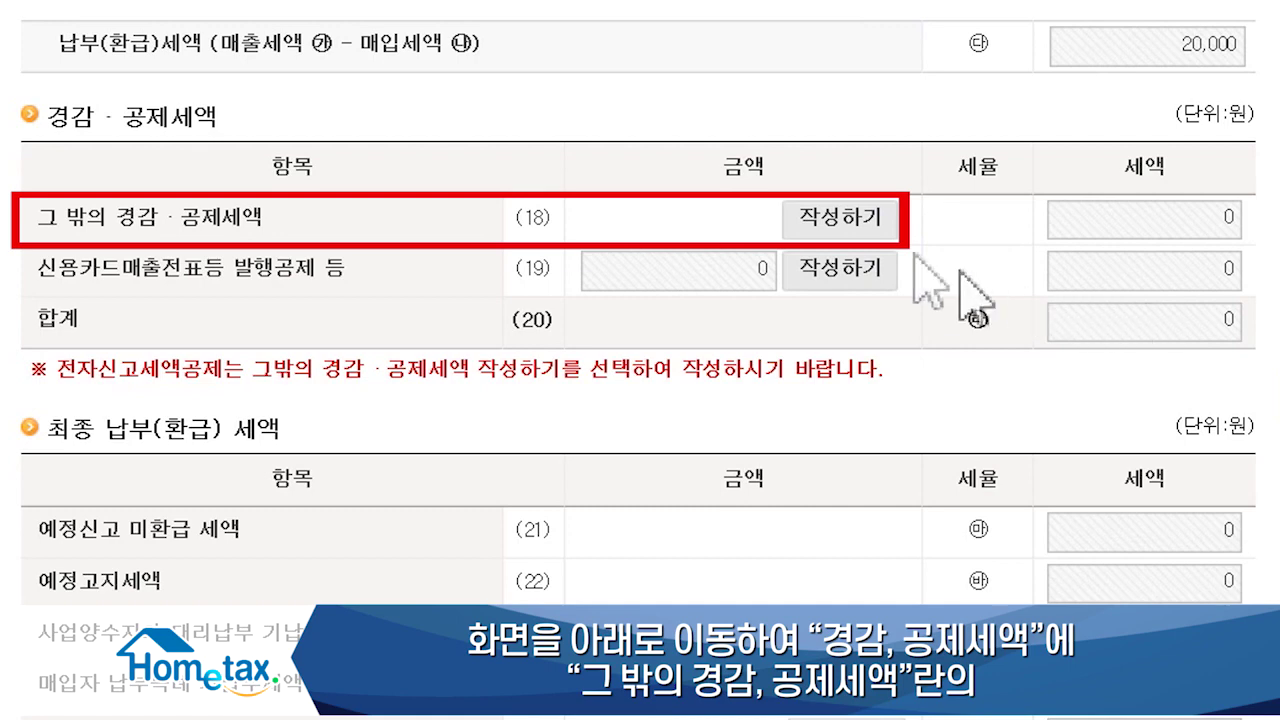
Step: Apply the 10,000 won e-filing tax credit in the row (18) other reductions and credits form
left_click(866, 228)
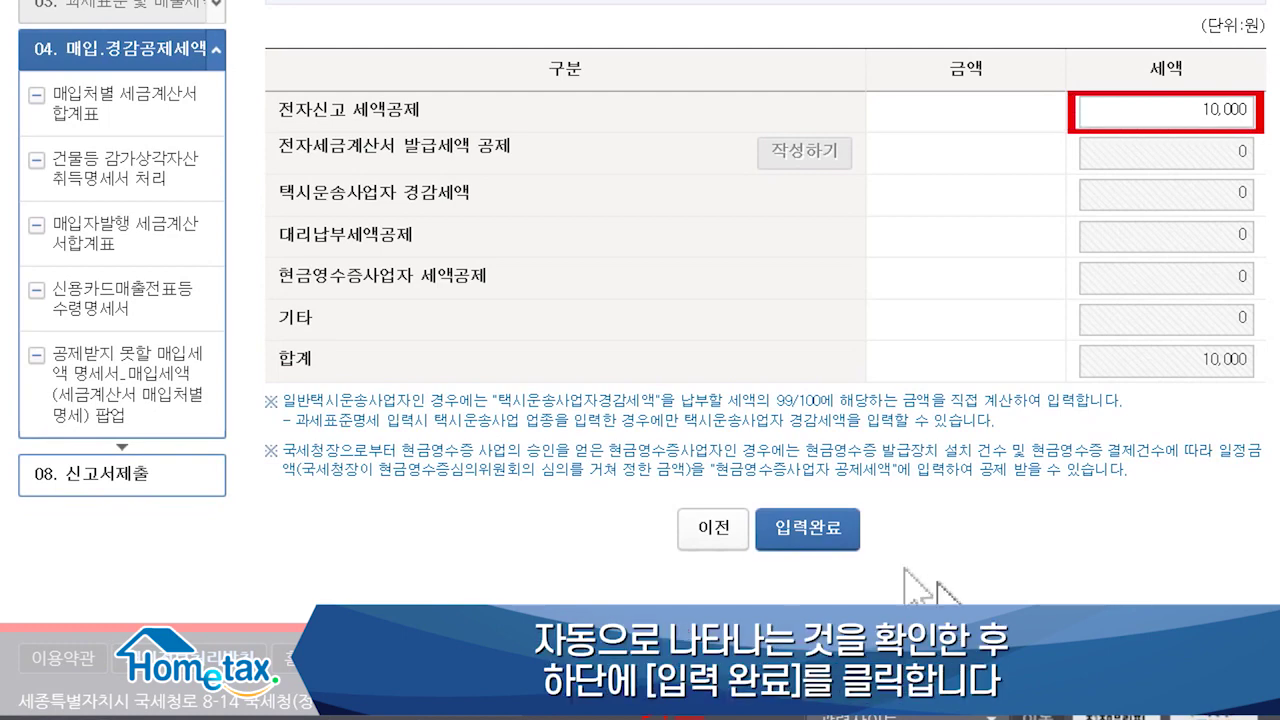
left_click(838, 538)
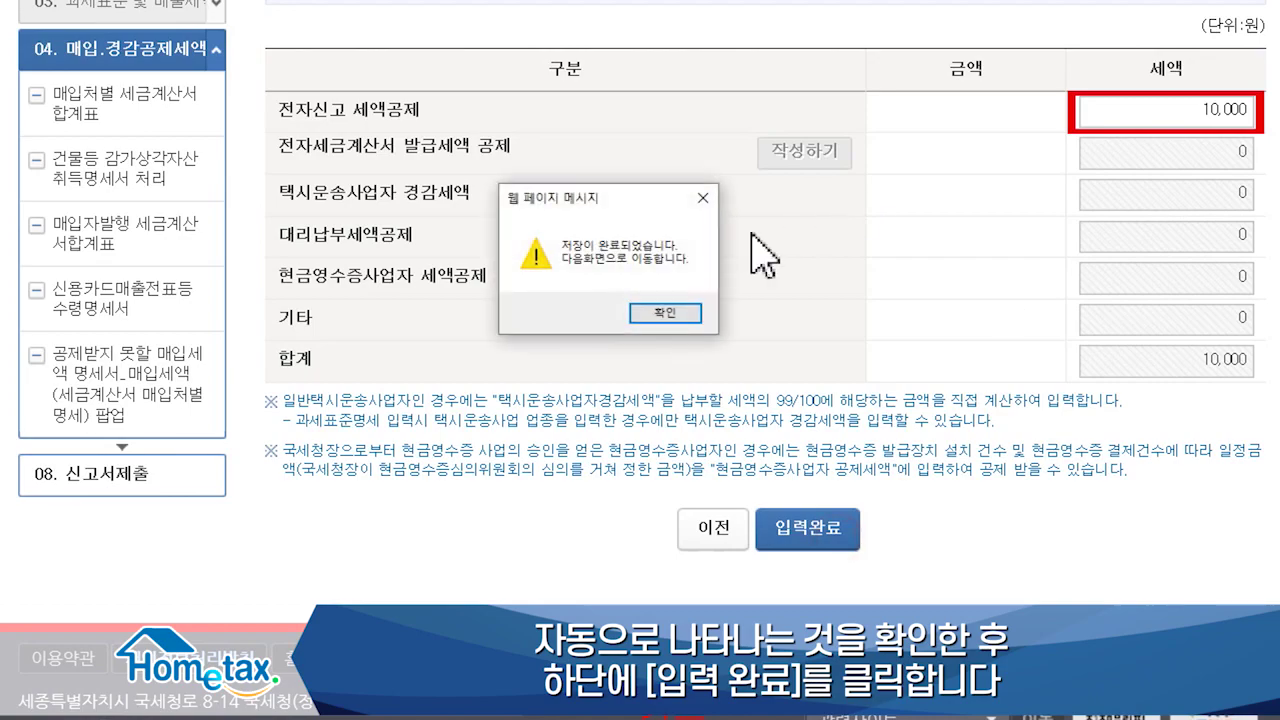
left_click(676, 312)
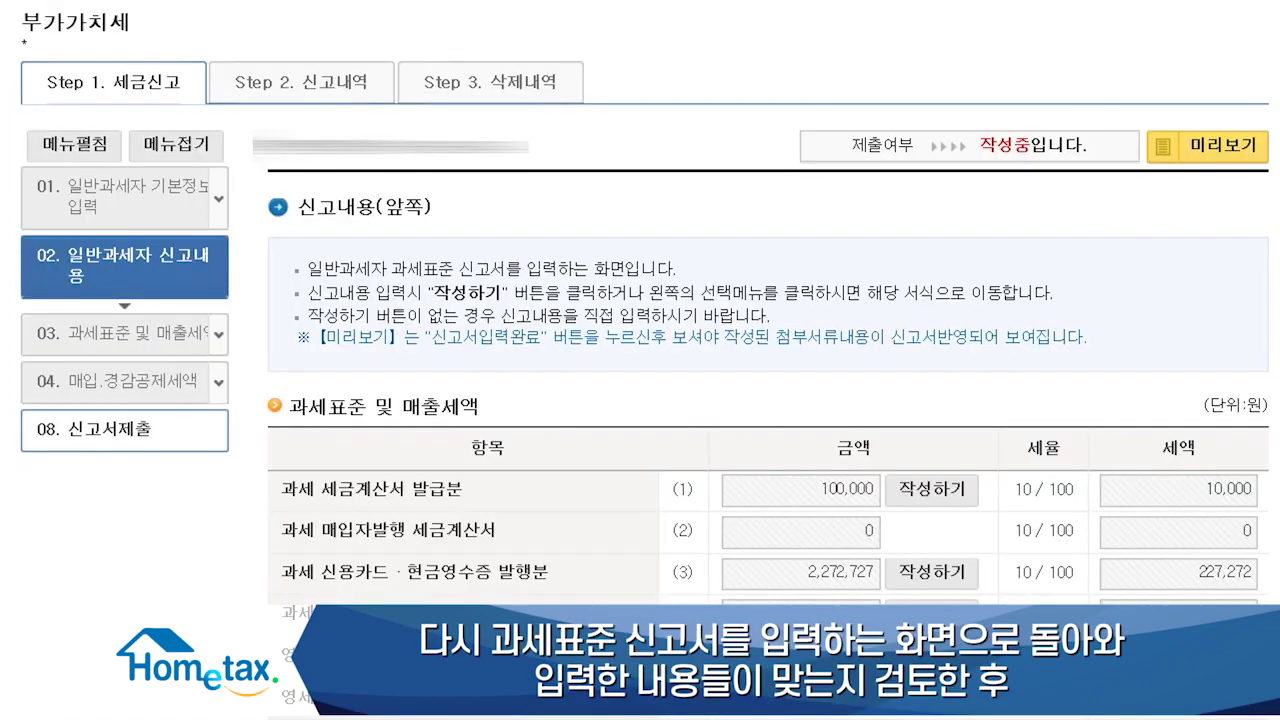
Step: Review the return totals and mark the whole VAT return complete at 44,772 won payable
scroll(640, 360, "down", 10)
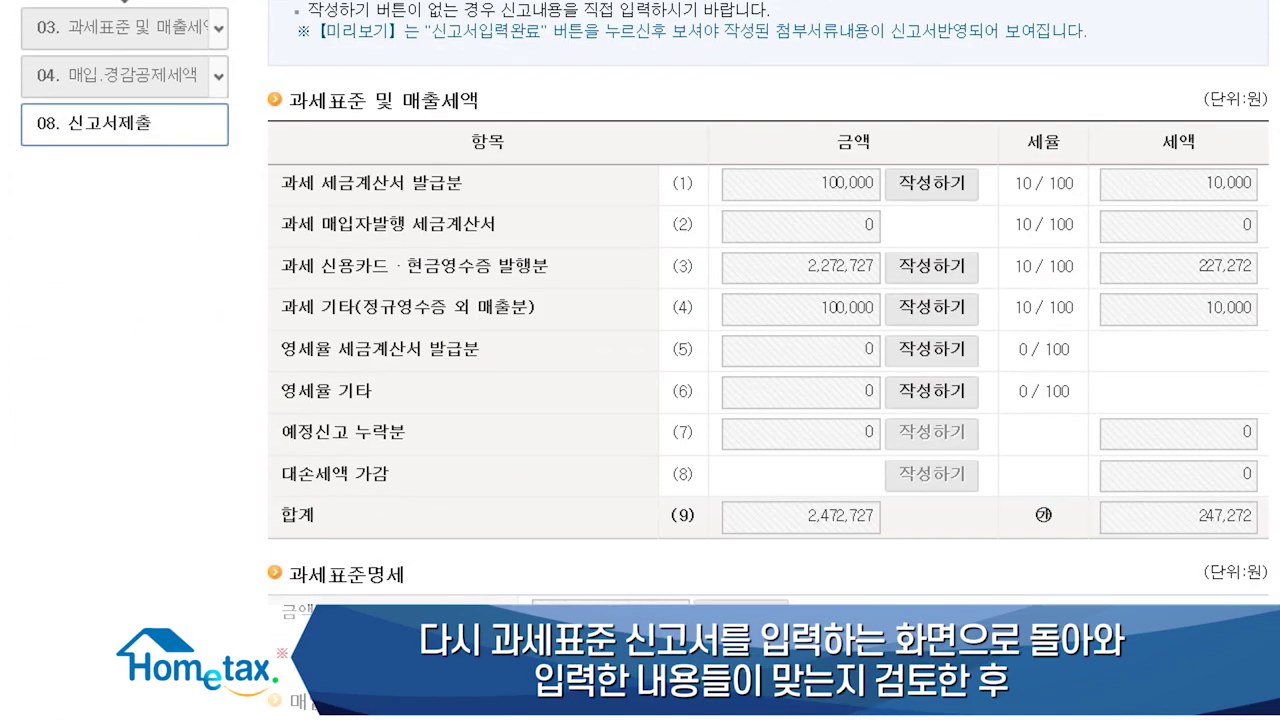
scroll(768, 358, "down", 10)
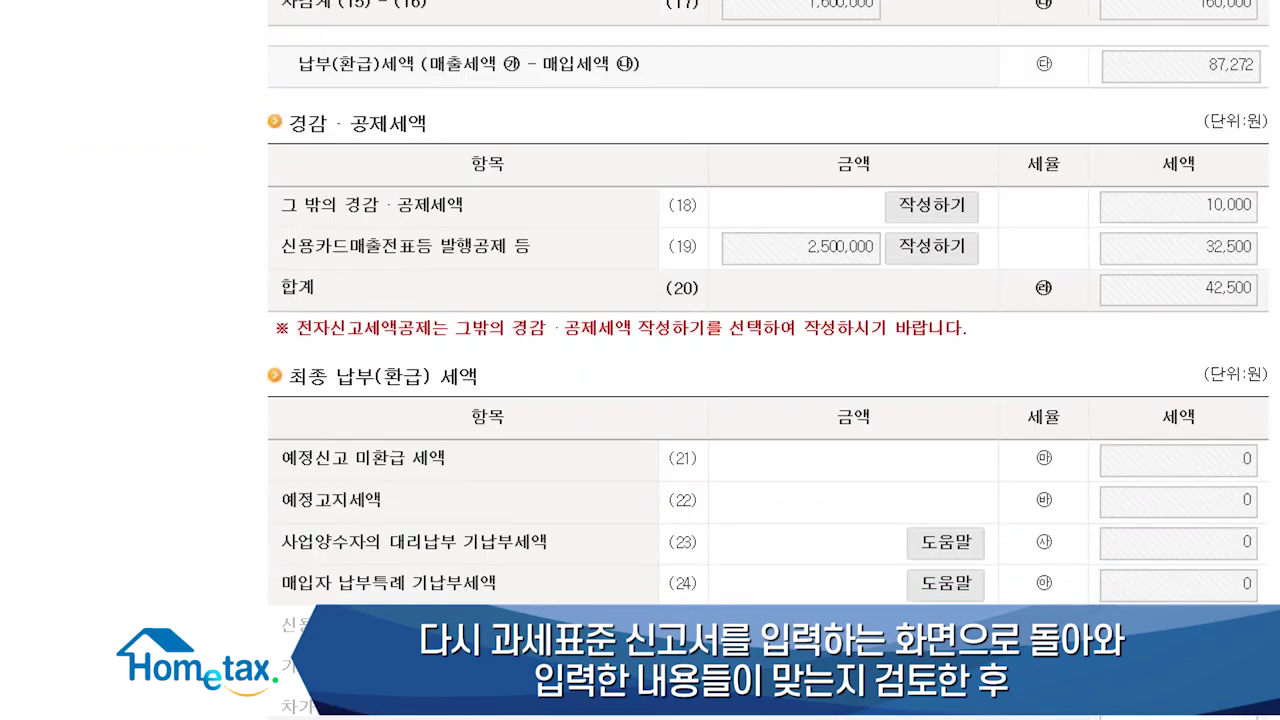
scroll(768, 358, "down", 3)
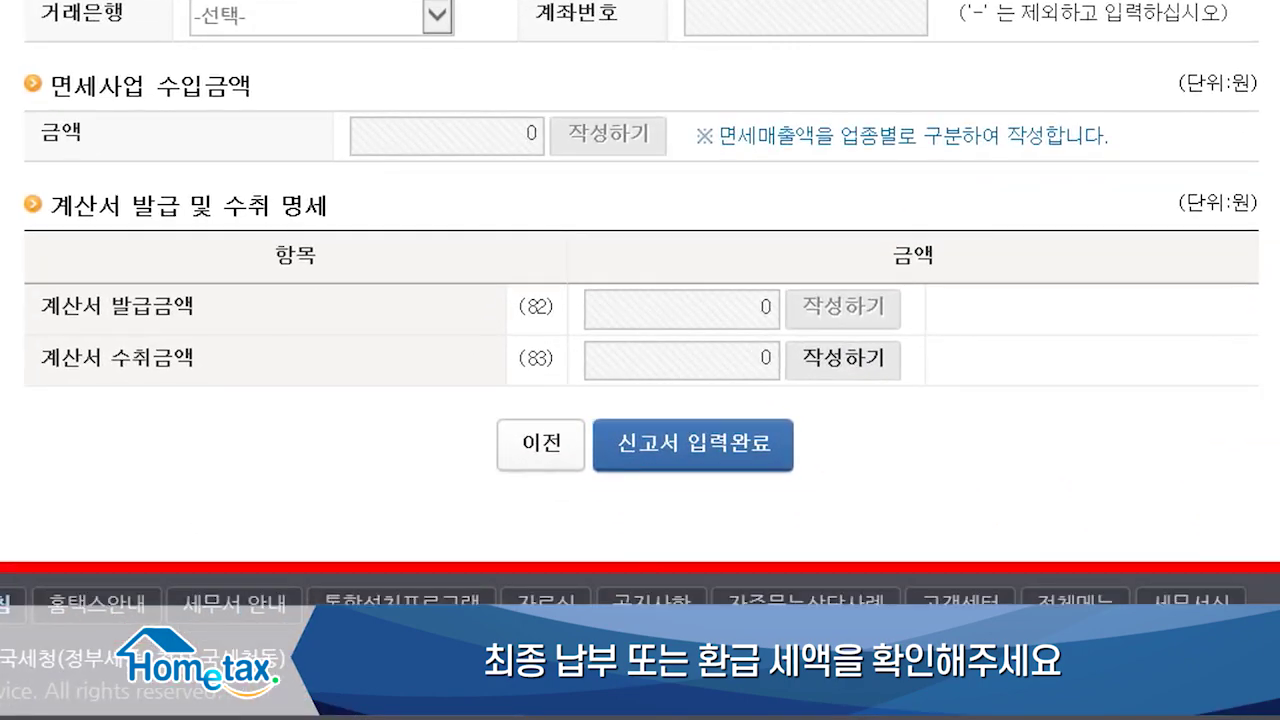
left_click(762, 443)
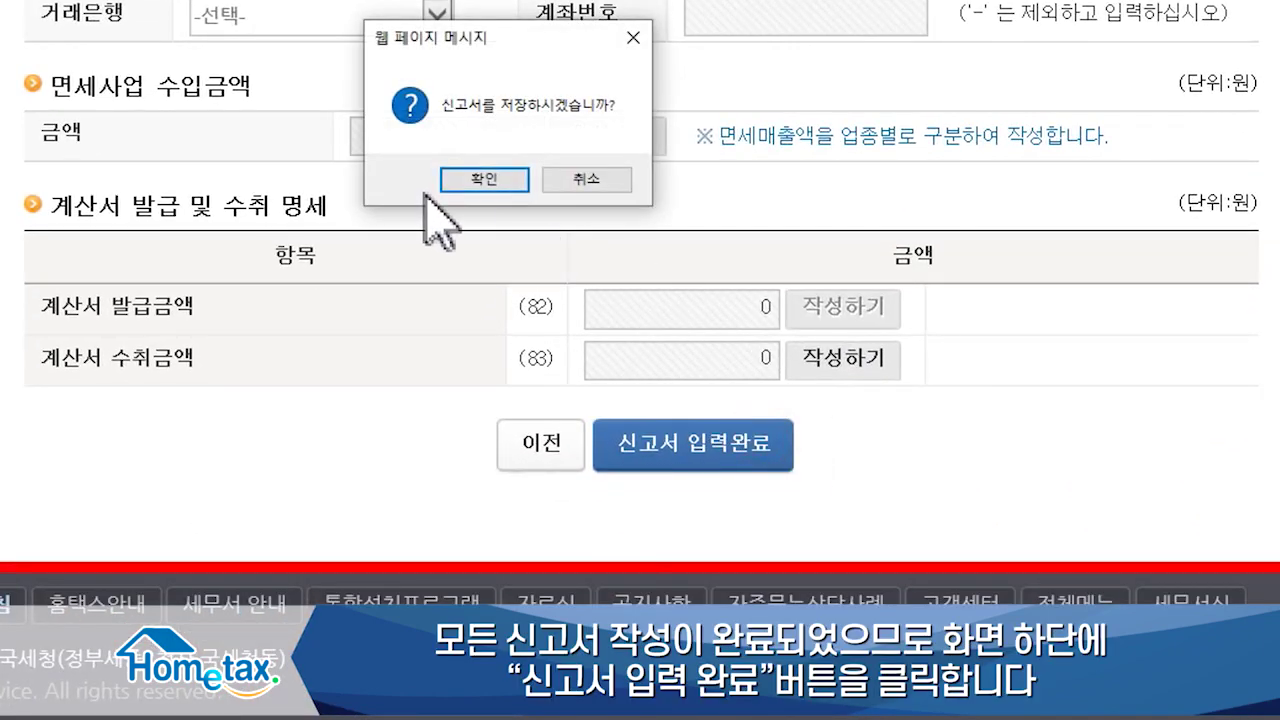
Step: Save the return, preview it, and submit it with 44,772 won payable tax
left_click(459, 186)
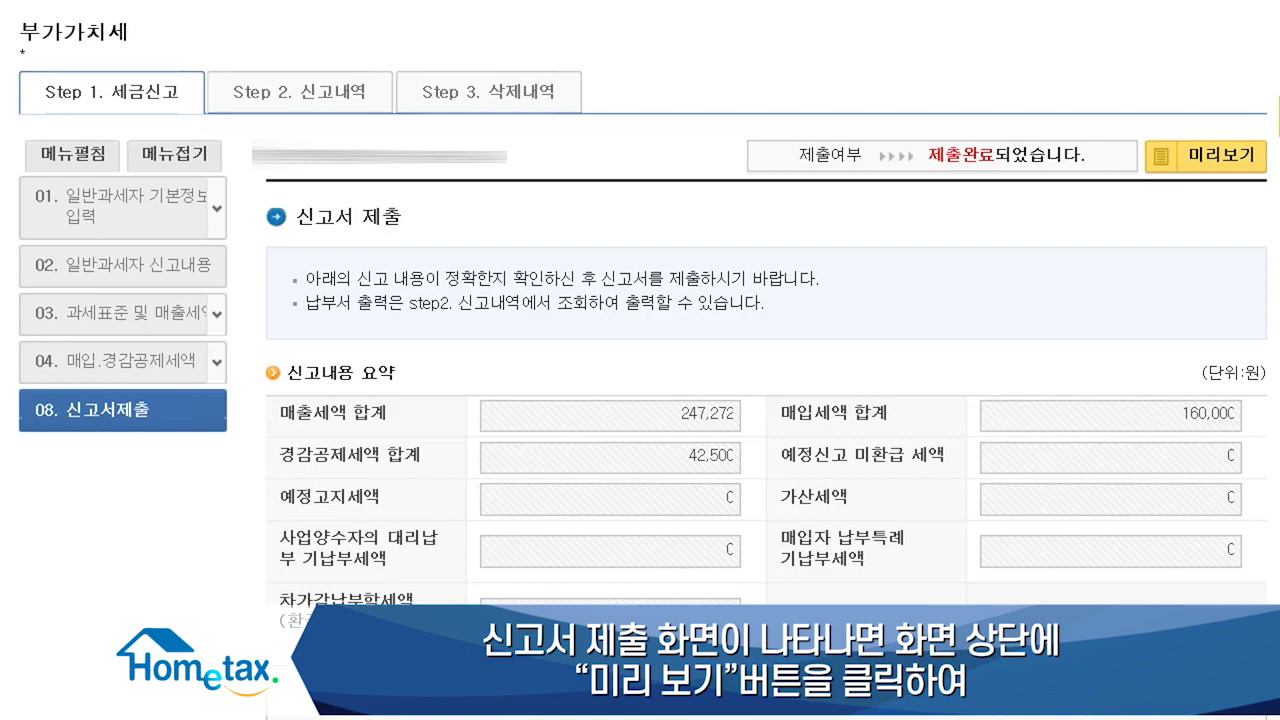
left_click(1218, 168)
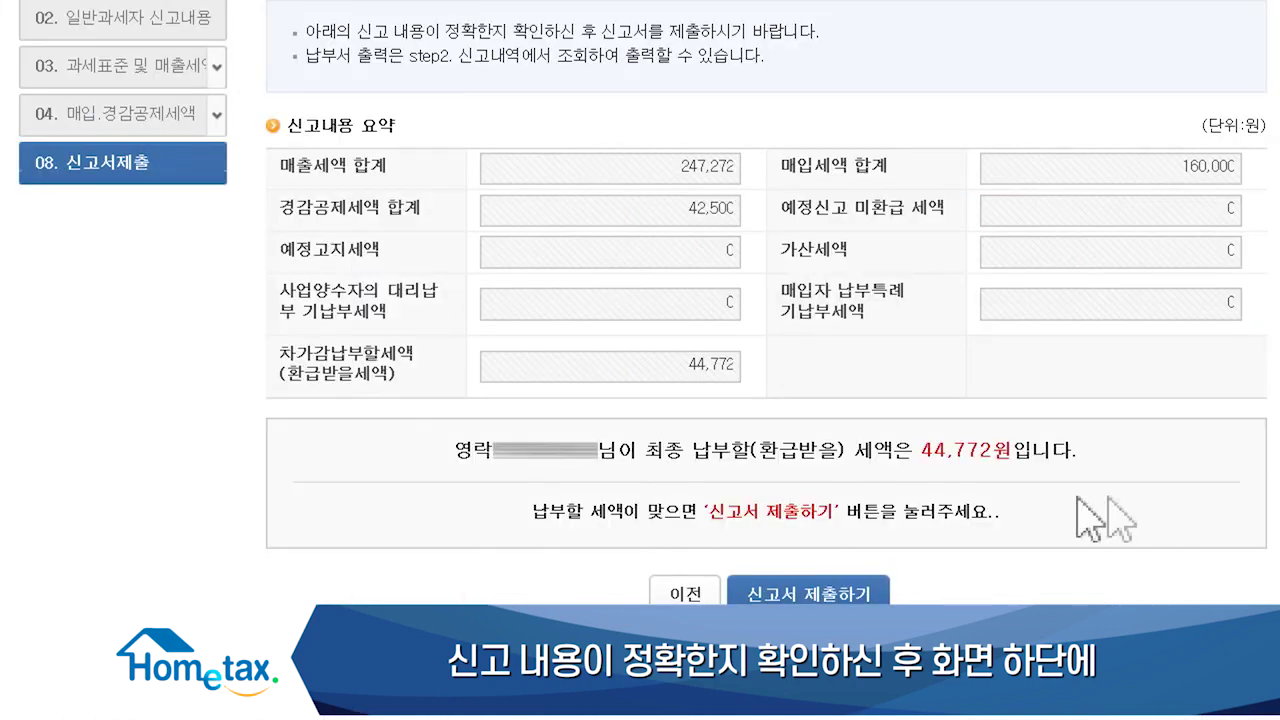
left_click(860, 596)
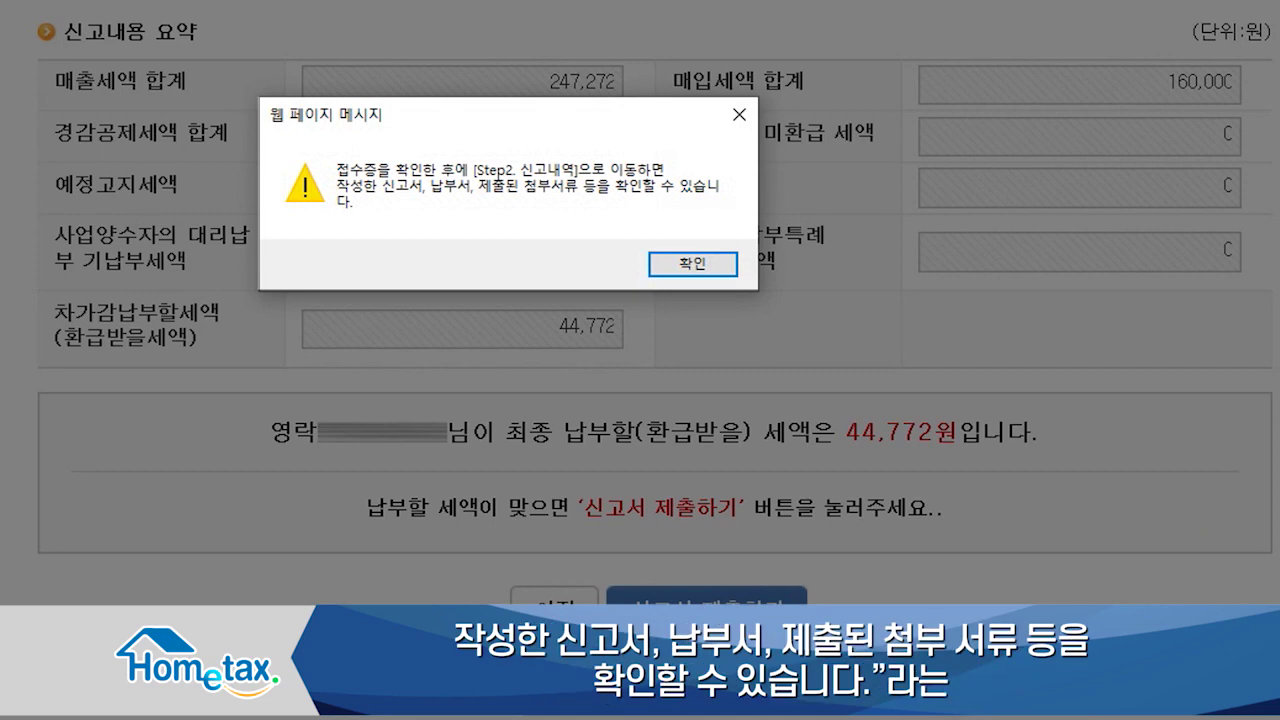
Step: Confirm the receipt details, list the filed VAT return (정상, 44,772 won payable) in 신고내역, and view its payment slip
left_click(686, 266)
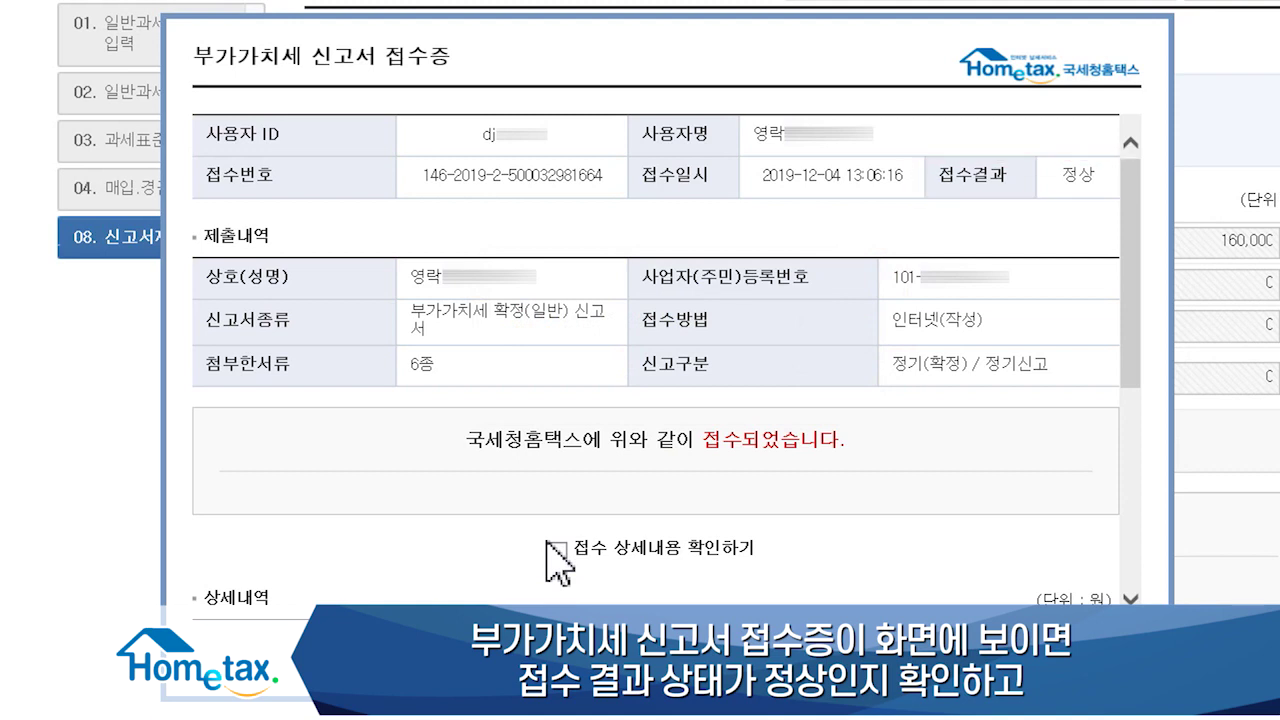
left_click(559, 550)
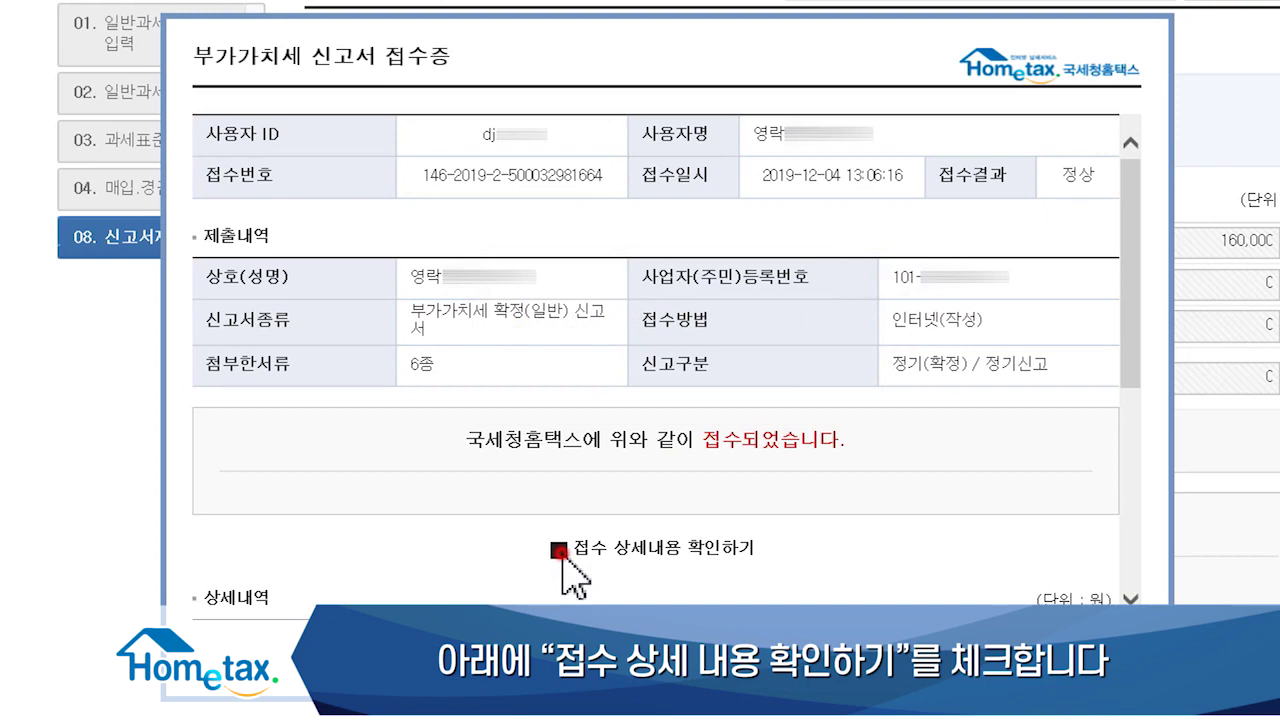
scroll(565, 575, "down", 5)
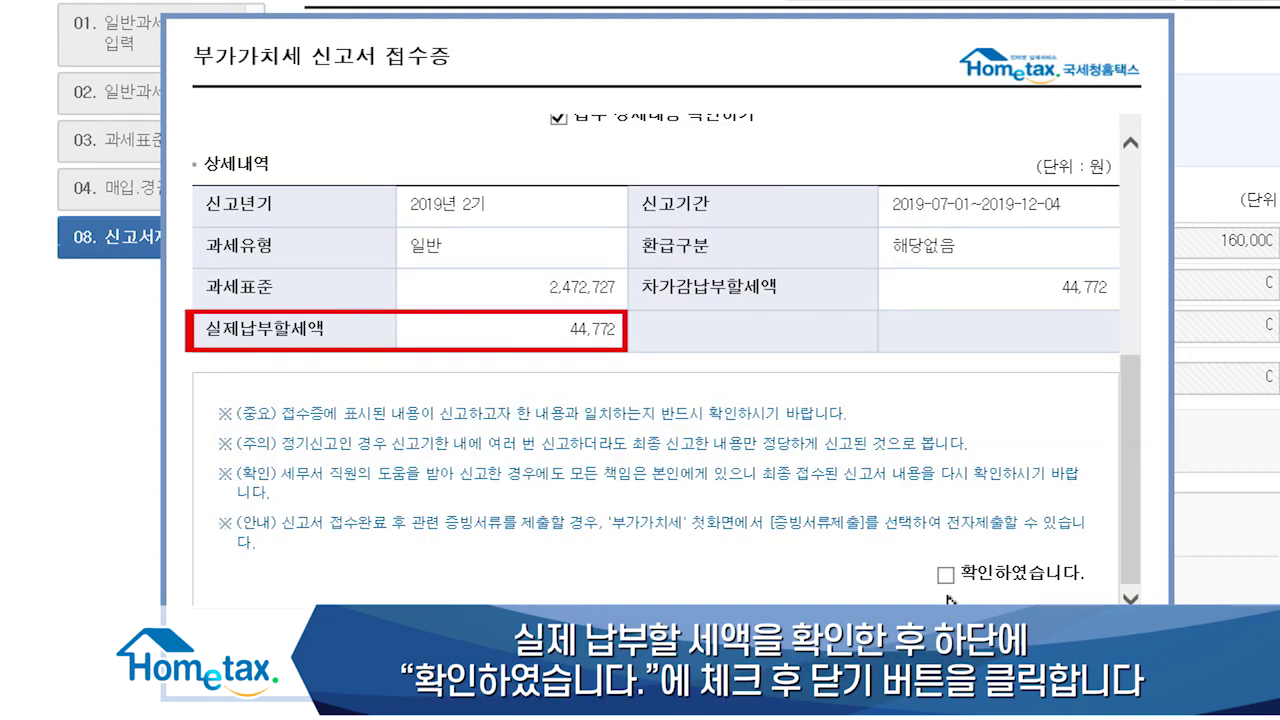
left_click(945, 576)
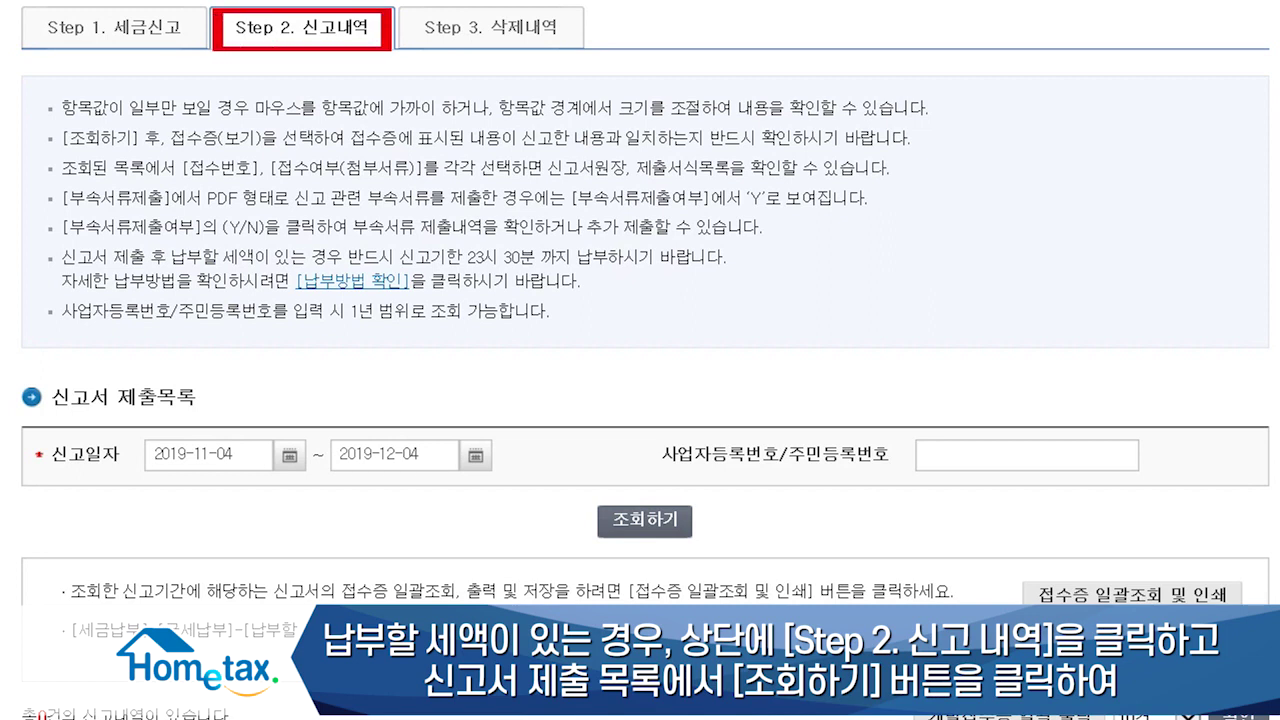
left_click(647, 532)
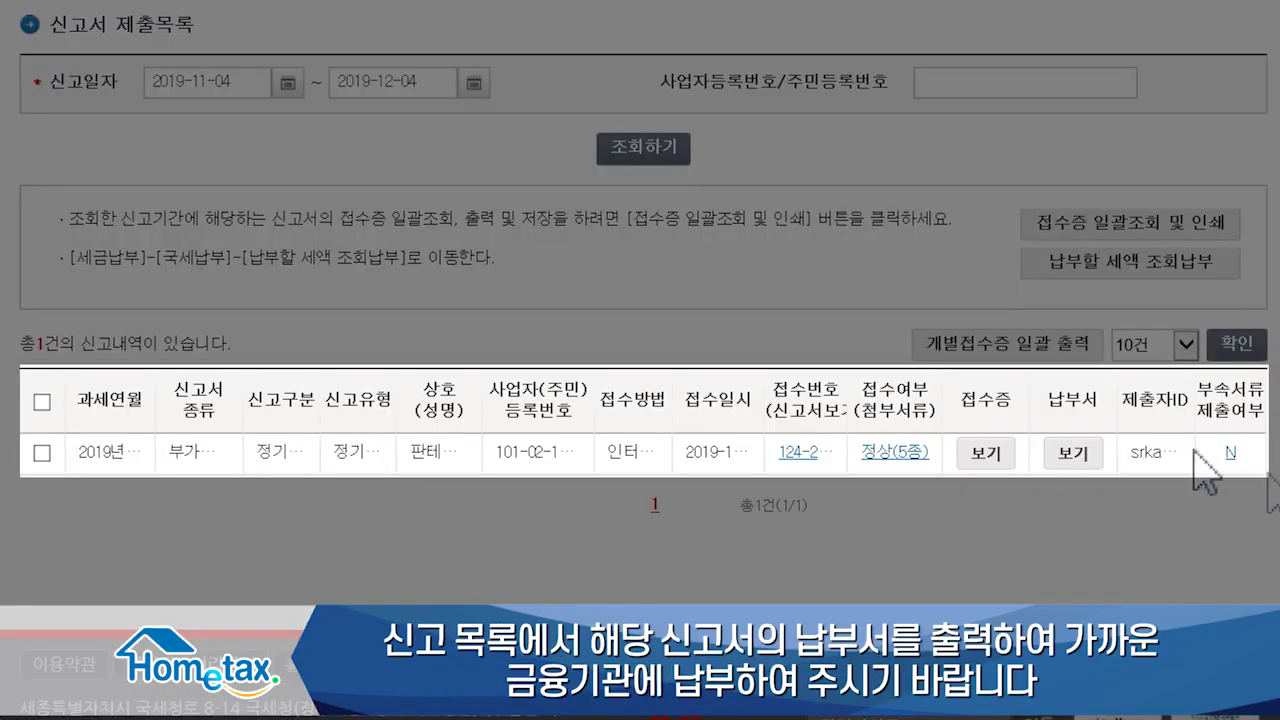
left_click(1070, 455)
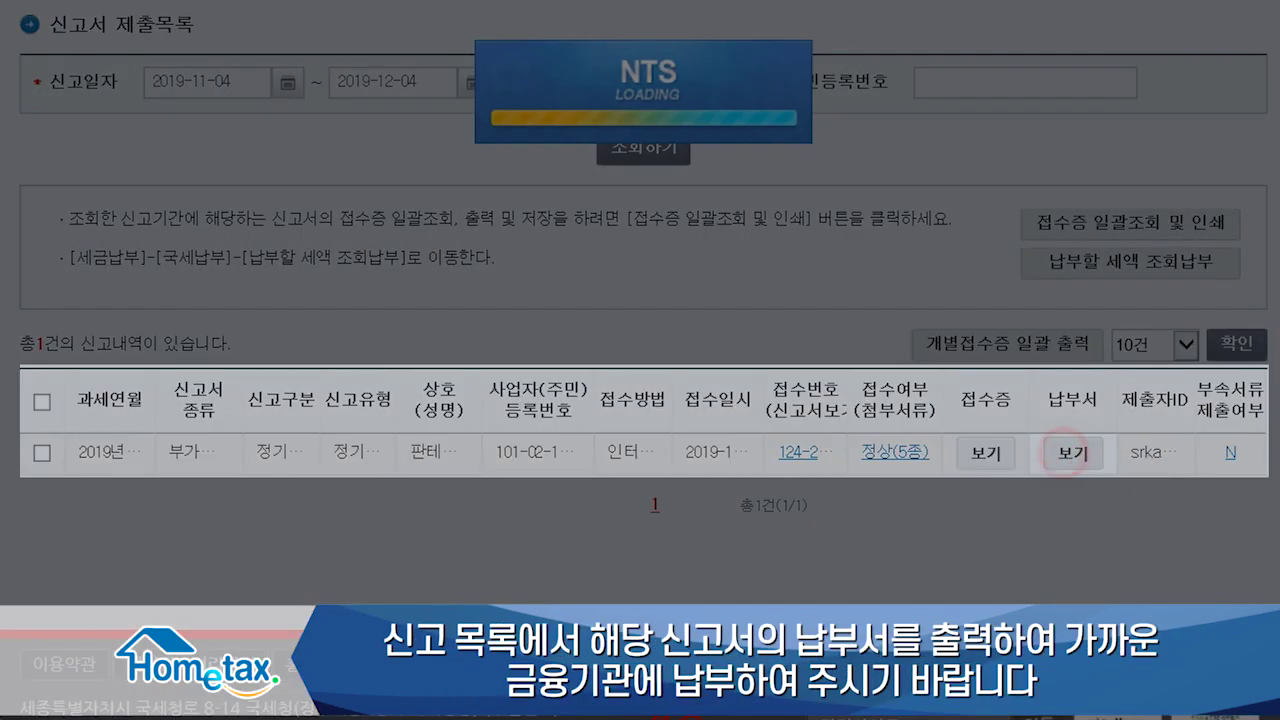